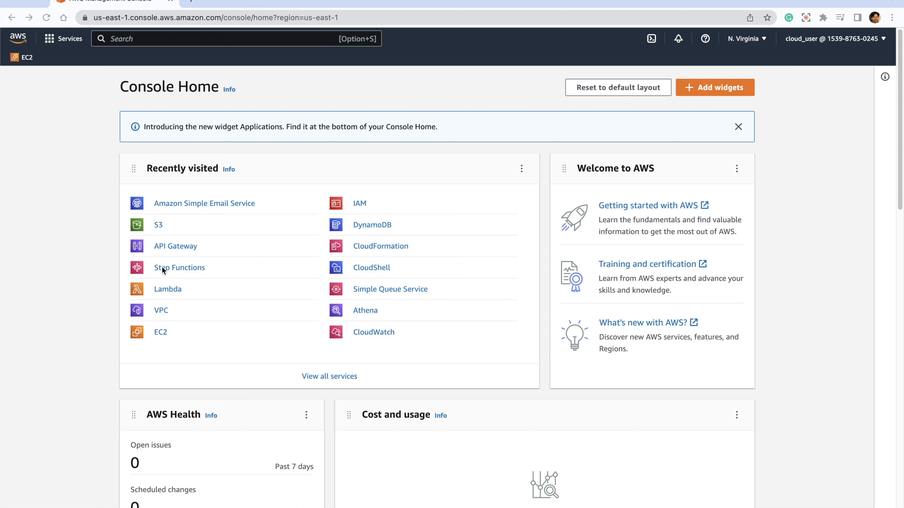
- Start a new Lambda function authored from scratch, named email_lambda, with the Python 3.9 runtime
{"action": "left_click", "coordinate": [168, 289]}
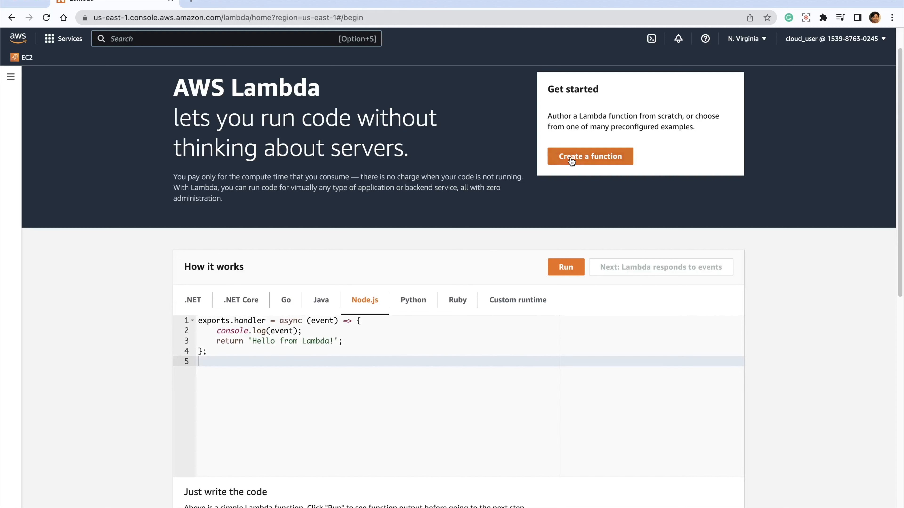
{"action": "left_click", "coordinate": [570, 159]}
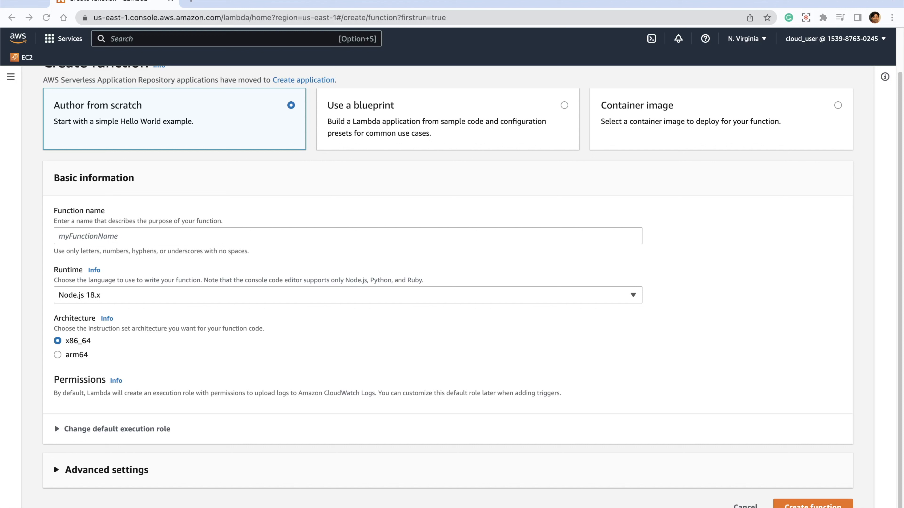
{"action": "left_click", "coordinate": [106, 236]}
{"action": "type", "text": "emai"}
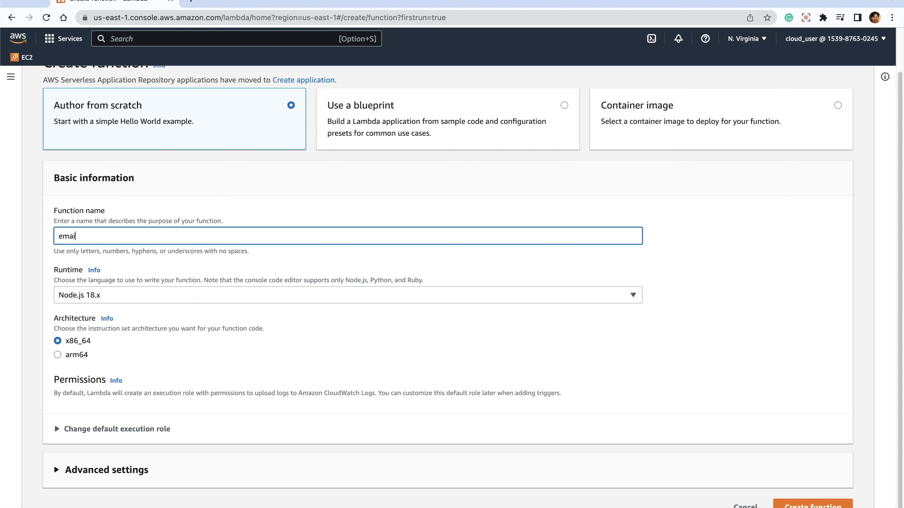
{"action": "type", "text": "l_lambda"}
{"action": "left_click", "coordinate": [161, 294]}
{"action": "left_click", "coordinate": [160, 296]}
{"action": "key", "text": "Down"}
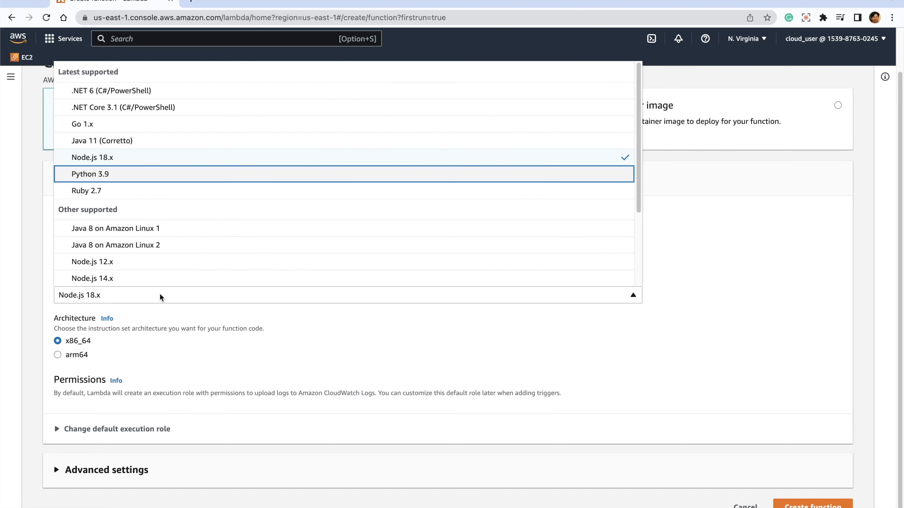
{"action": "key", "text": "Return"}
- Change the function's execution role to the existing role LambdaRuntimeRole
{"action": "left_click", "coordinate": [57, 425]}
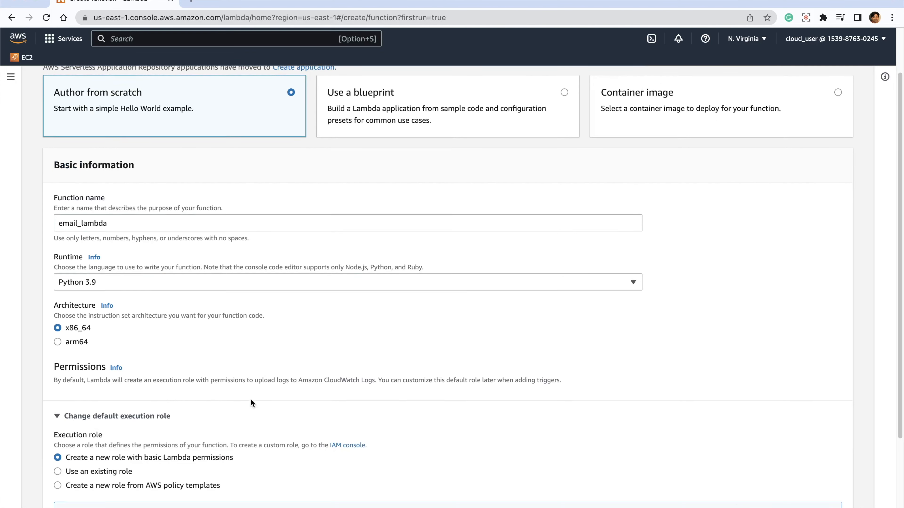
{"action": "scroll", "coordinate": [123, 360], "scroll_direction": "down", "scroll_amount": 4}
{"action": "left_click", "coordinate": [106, 340]}
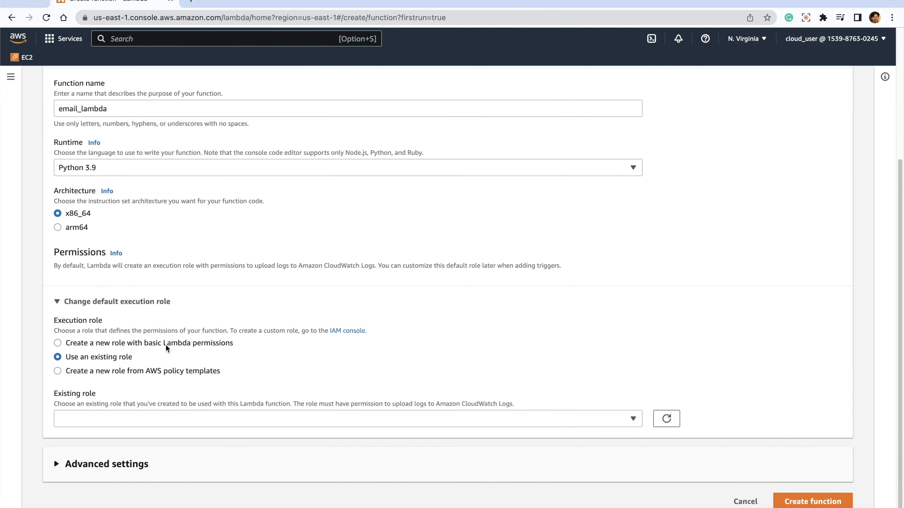
{"action": "left_click", "coordinate": [113, 419]}
{"action": "left_click", "coordinate": [104, 453]}
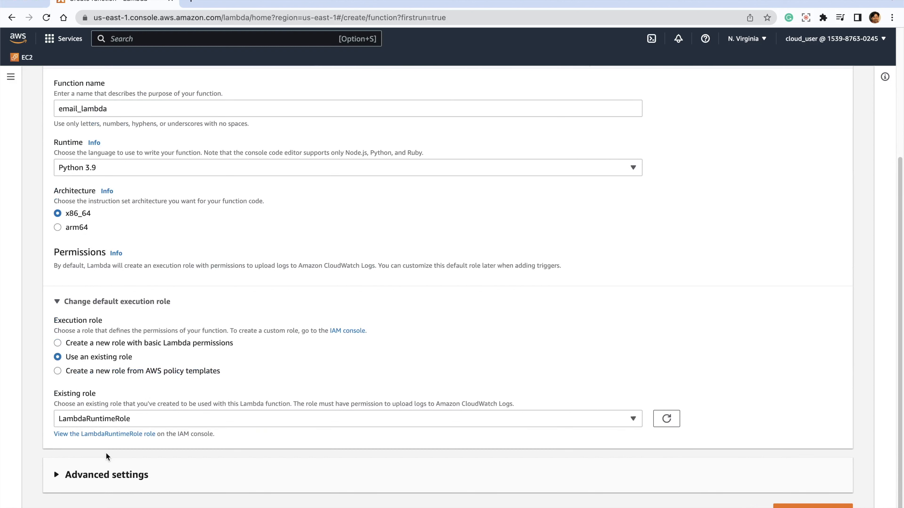
- Open the LambdaRuntimeRole role in a new browser tab and expand its root inline policy
{"action": "right_click", "coordinate": [112, 435]}
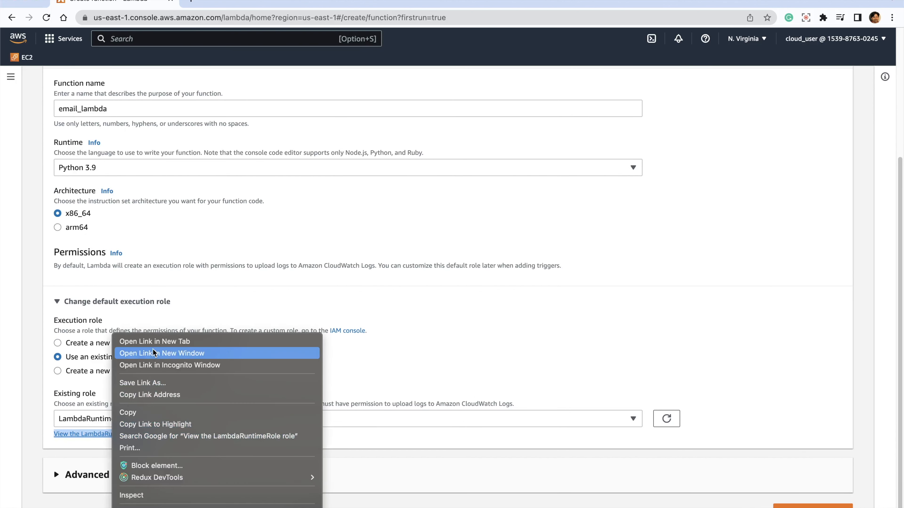
{"action": "left_click", "coordinate": [160, 342]}
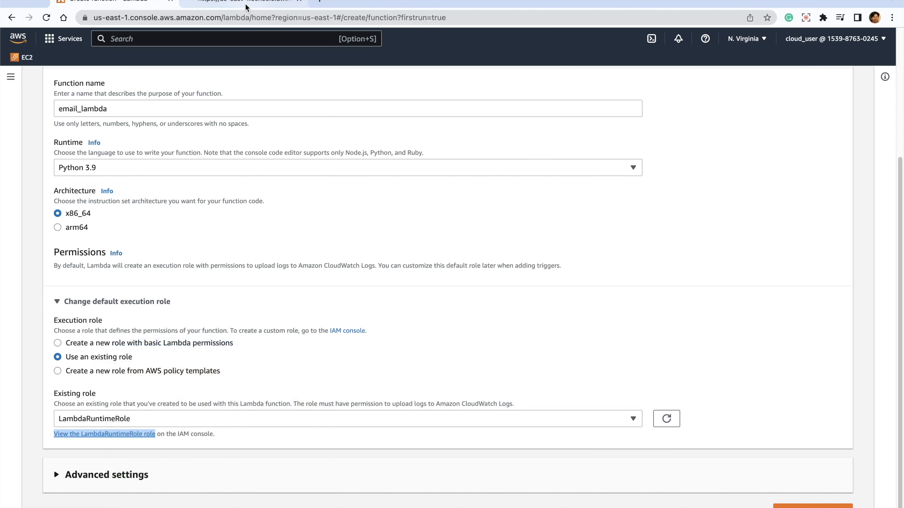
{"action": "left_click", "coordinate": [244, 2]}
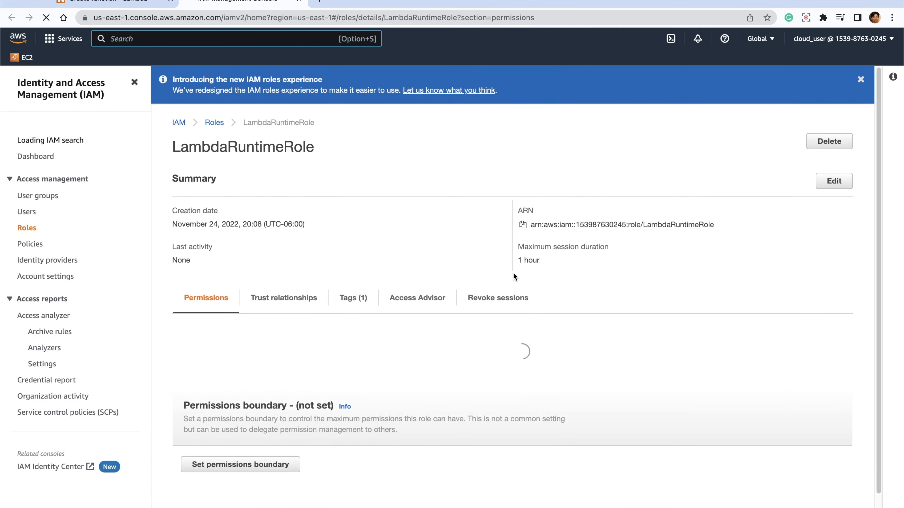
{"action": "scroll", "coordinate": [513, 272], "scroll_direction": "down", "scroll_amount": 3}
{"action": "scroll", "coordinate": [220, 332], "scroll_direction": "down", "scroll_amount": 2}
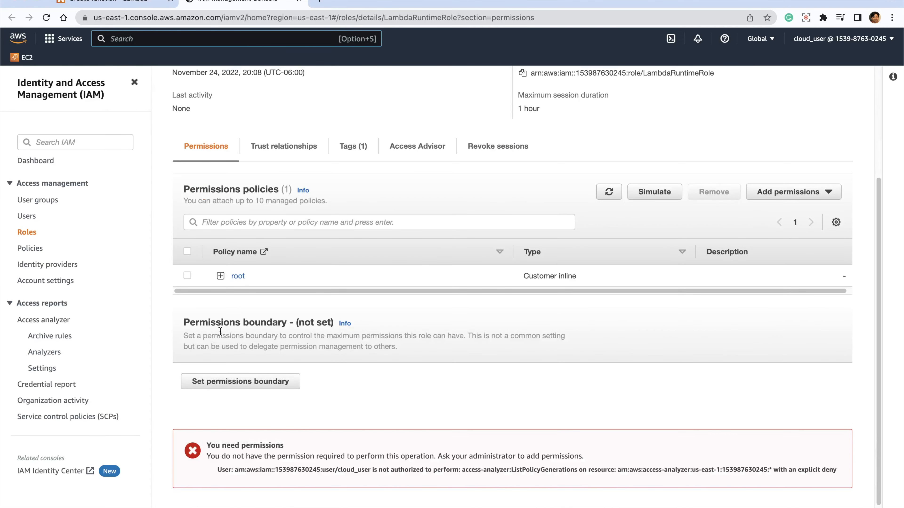
{"action": "left_click", "coordinate": [220, 276]}
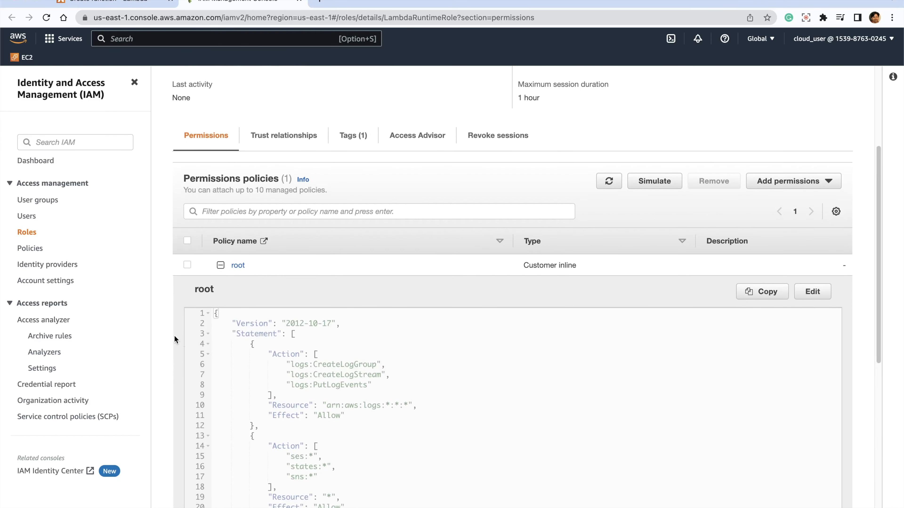
- Examine the root policy's statements, especially the ses, states and sns actions it allows
{"action": "scroll", "coordinate": [173, 336], "scroll_direction": "down", "scroll_amount": 4}
{"action": "scroll", "coordinate": [173, 335], "scroll_direction": "down", "scroll_amount": 1}
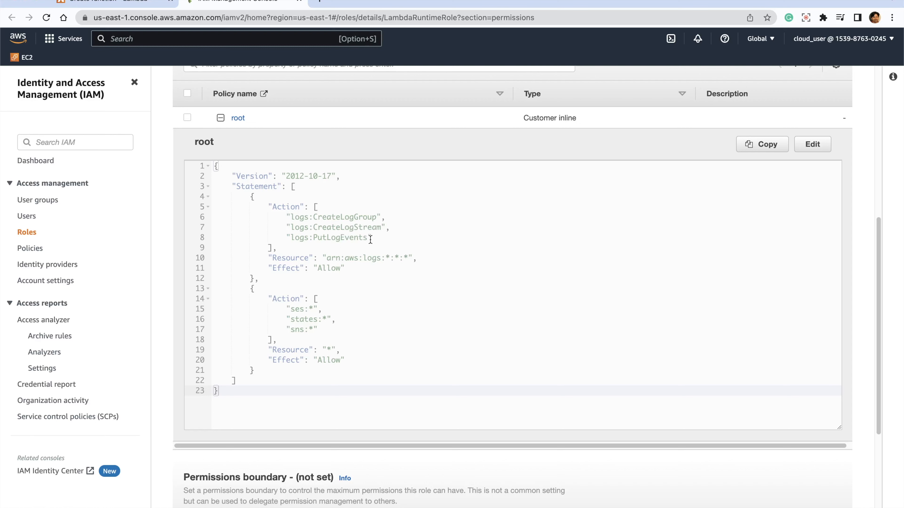
{"action": "left_click_drag", "start_coordinate": [278, 311], "coordinate": [347, 316]}
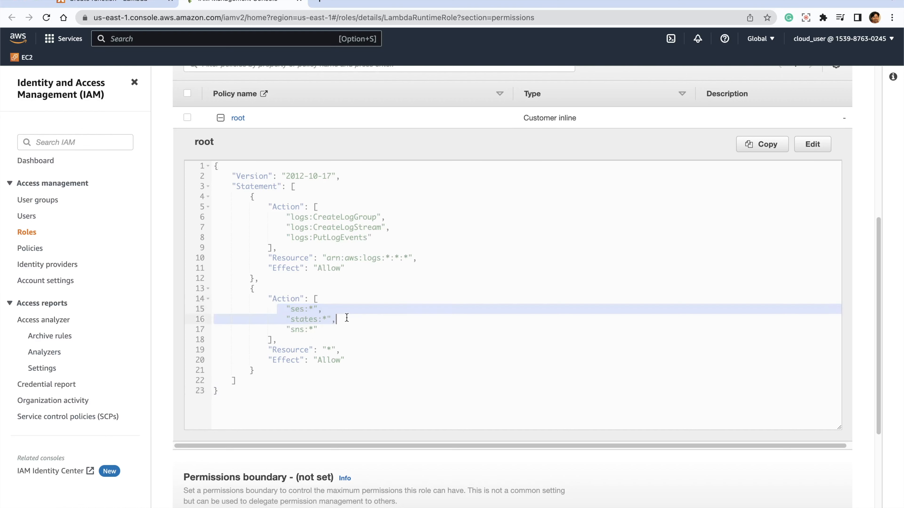
{"action": "left_click", "coordinate": [346, 316]}
{"action": "left_click_drag", "start_coordinate": [273, 319], "coordinate": [356, 319]}
{"action": "left_click", "coordinate": [345, 329]}
{"action": "left_click_drag", "start_coordinate": [275, 327], "coordinate": [342, 326]}
{"action": "left_click", "coordinate": [467, 322]}
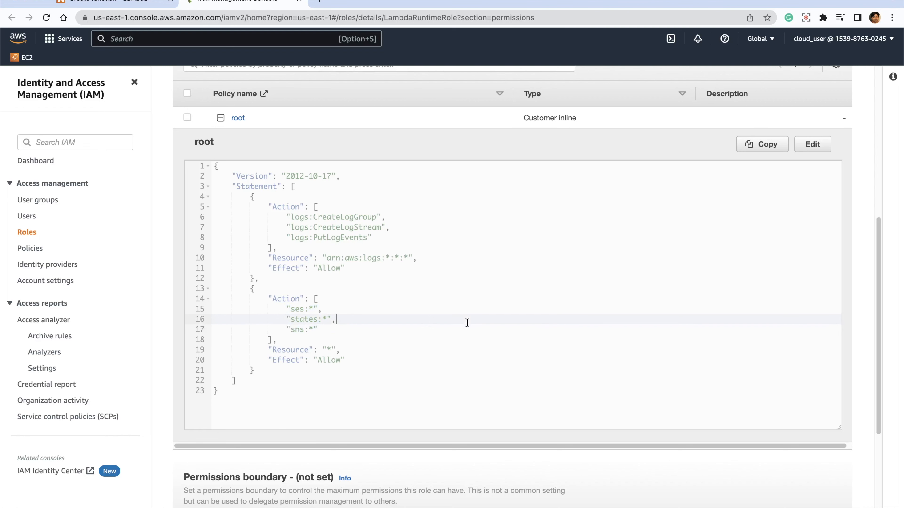
- Return to the function setup form and create the email_lambda function
{"action": "left_click", "coordinate": [121, 5]}
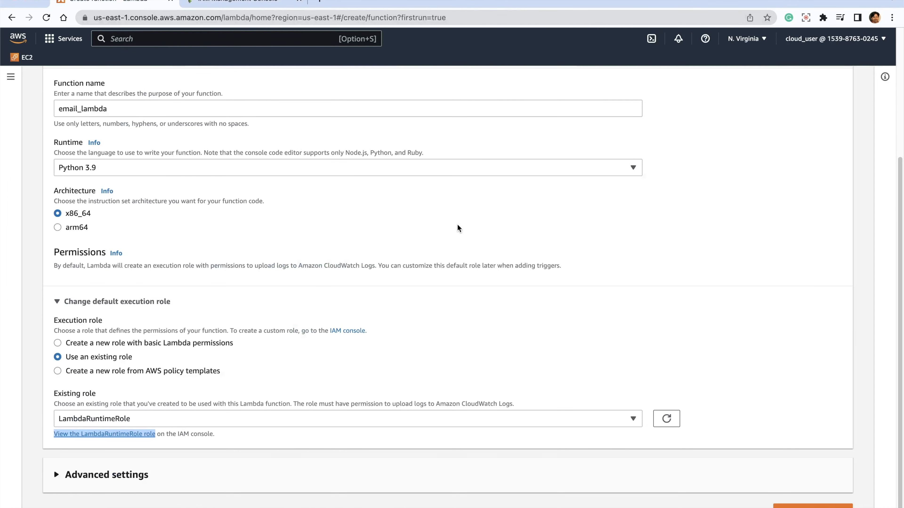
{"action": "scroll", "coordinate": [408, 307], "scroll_direction": "down", "scroll_amount": 1}
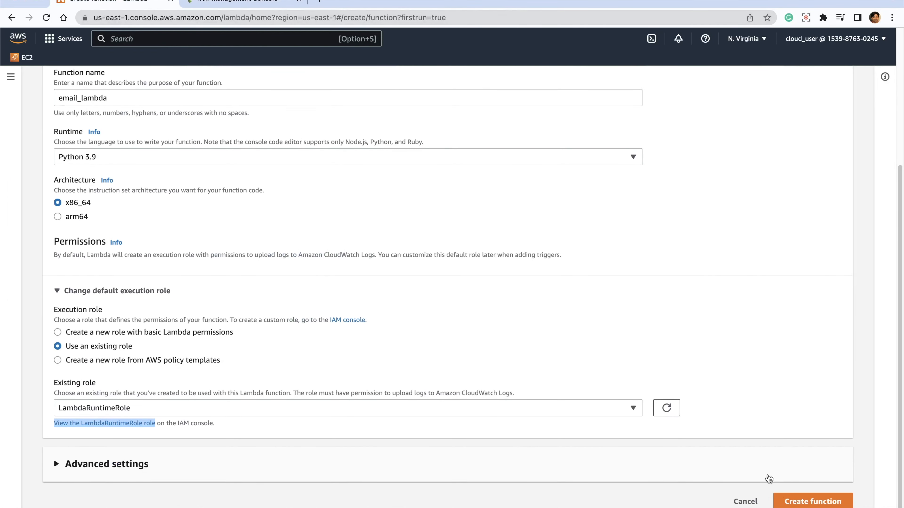
{"action": "left_click", "coordinate": [785, 499]}
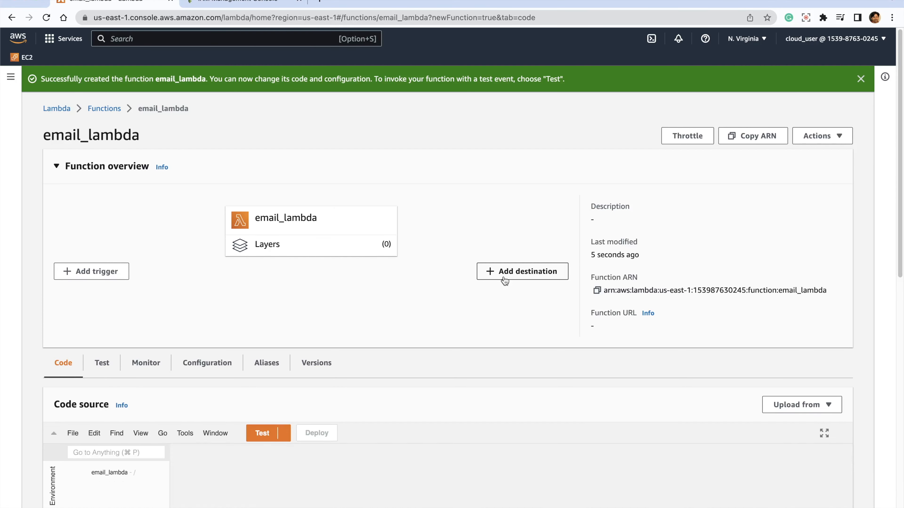
- Replace the default code in lambda_function.py with the copied boto3 script that sends reminder e-mails through SES, and select its YOUR_SES_VERIFIED_EMAIL placeholder
{"action": "scroll", "coordinate": [505, 280], "scroll_direction": "down", "scroll_amount": 9}
{"action": "scroll", "coordinate": [406, 241], "scroll_direction": "up", "scroll_amount": 1}
{"action": "left_click", "coordinate": [321, 243]}
{"action": "key", "text": "super+a"}
{"action": "type", "text": "import boto3  VERIFIED_EMAIL = 'YOUR_SES_VERIFIED_EMAIL'  ses = boto3.client('ses')  def lambda_handler(event, context):     ses.send_email(         Source=VERIFIED_EMAIL,         Destination={             'ToAddresses': [event['email']]  # Also a verified email         },         Message={             'Subject': {'Data': 'A reminder from your reminder service!'},             'Body': {'Text': {'Data': event['message']}}         }     )     return 'Success!'"}
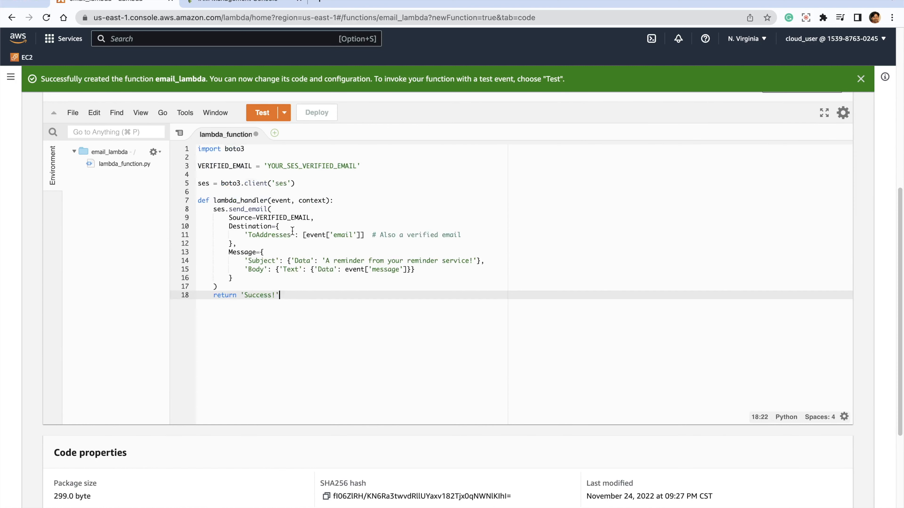
{"action": "double_click", "coordinate": [297, 165]}
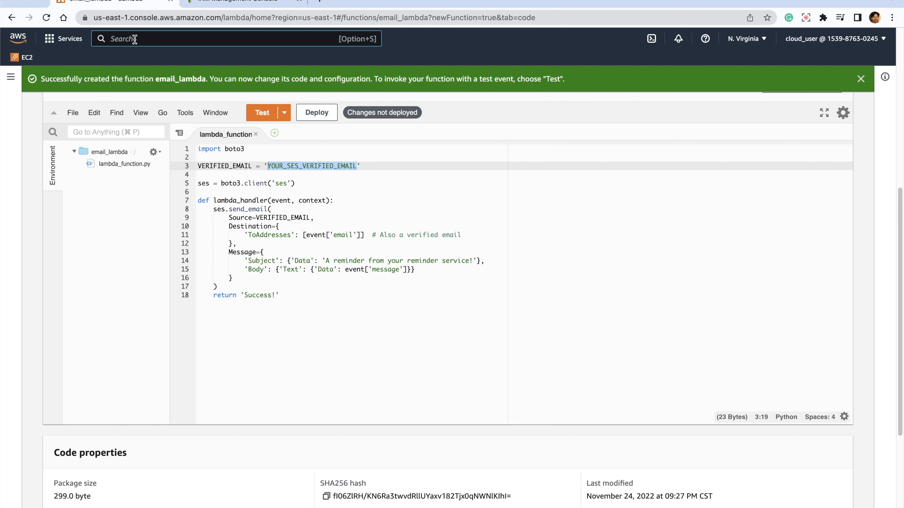
- Search the AWS services for "ses" and open Amazon Simple Email Service in a new browser tab
{"action": "left_click", "coordinate": [134, 39]}
{"action": "type", "text": "ses"}
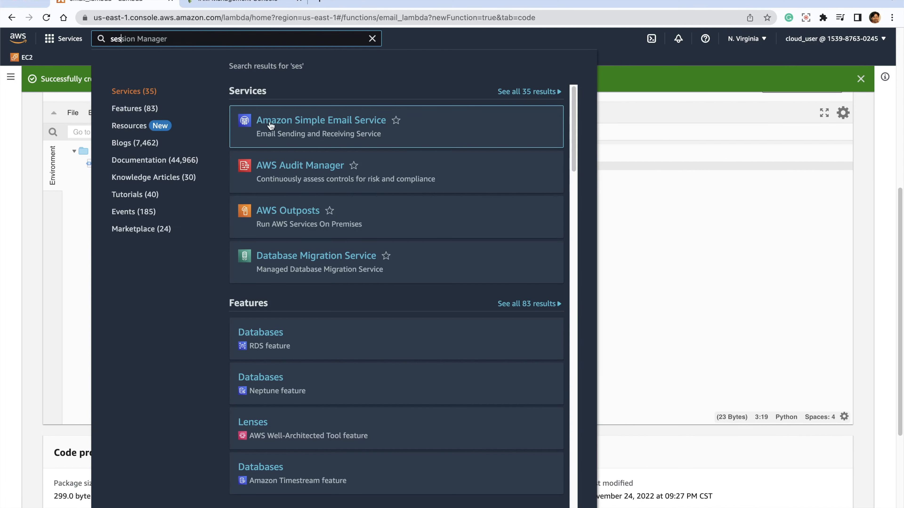
{"action": "right_click", "coordinate": [325, 127]}
{"action": "left_click", "coordinate": [325, 127]}
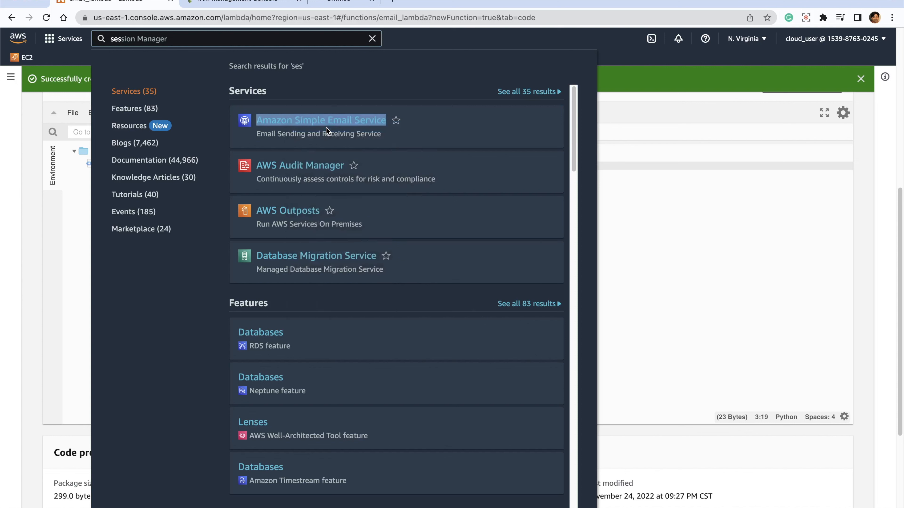
{"action": "left_click", "coordinate": [366, 2]}
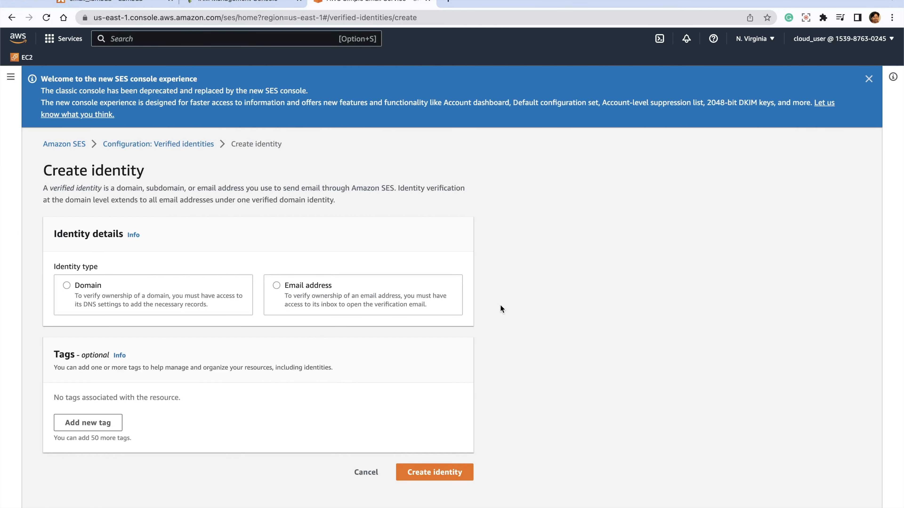
- Create an SES identity of type Email address, filling in the sender's e-mail address
{"action": "left_click", "coordinate": [278, 284]}
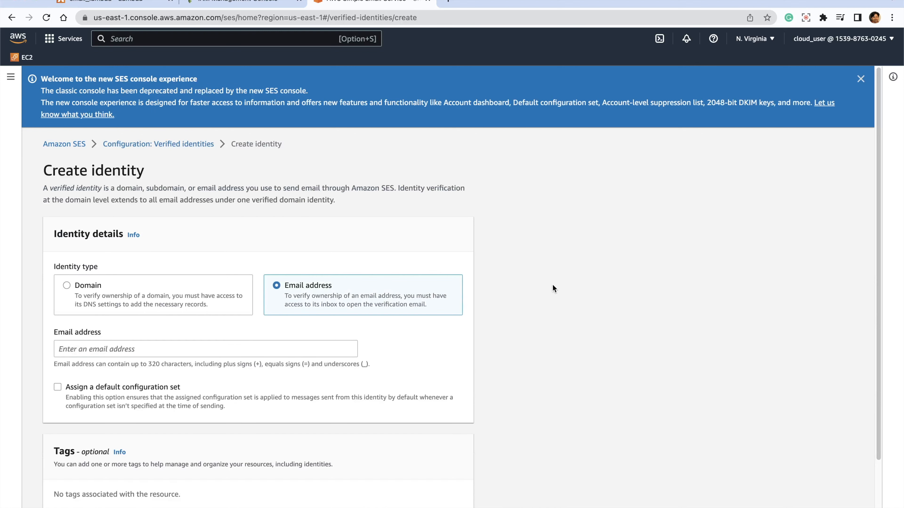
{"action": "scroll", "coordinate": [462, 286], "scroll_direction": "down", "scroll_amount": 1}
{"action": "left_click", "coordinate": [237, 329]}
{"action": "key", "text": "super+v"}
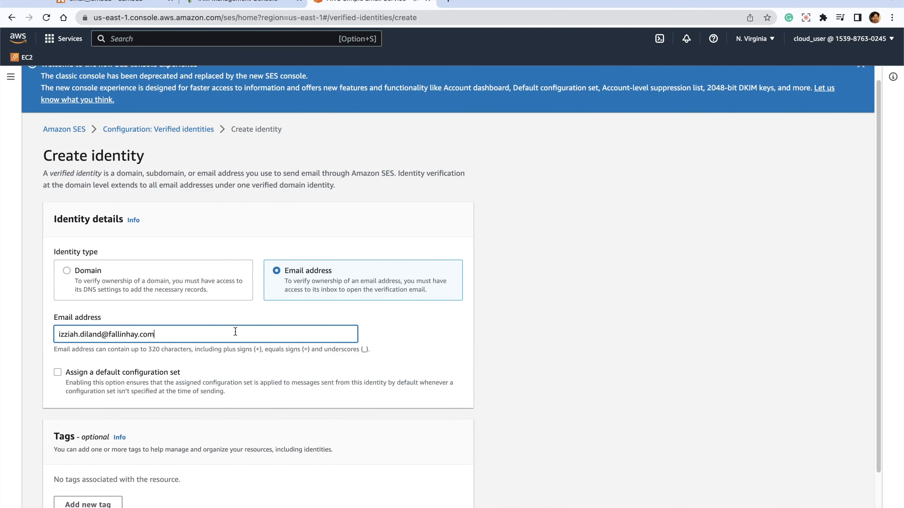
{"action": "scroll", "coordinate": [471, 354], "scroll_direction": "down", "scroll_amount": 3}
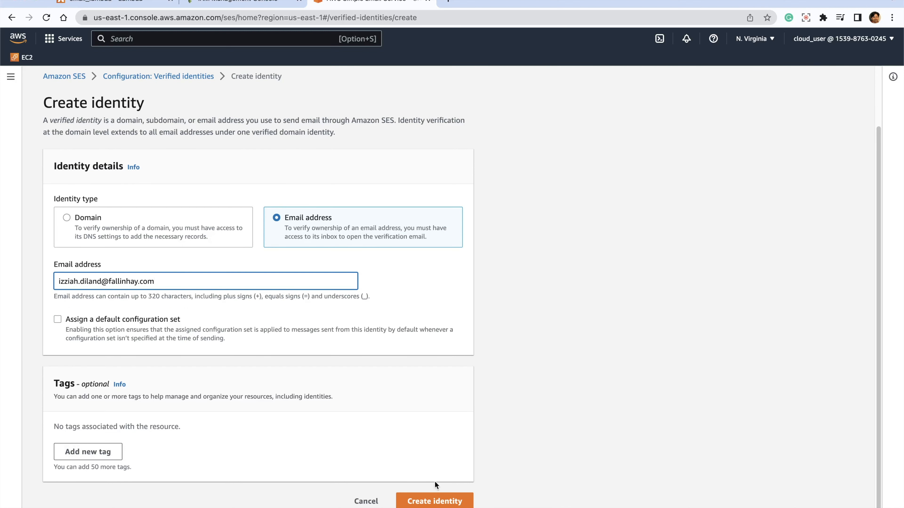
{"action": "left_click", "coordinate": [435, 502]}
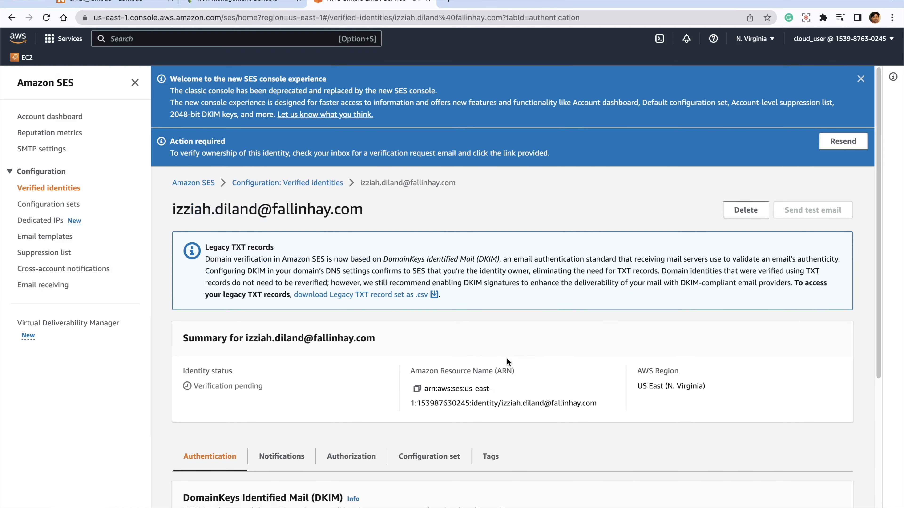
- Reload the new identity's details page and check its verification status
{"action": "scroll", "coordinate": [507, 359], "scroll_direction": "down", "scroll_amount": 3}
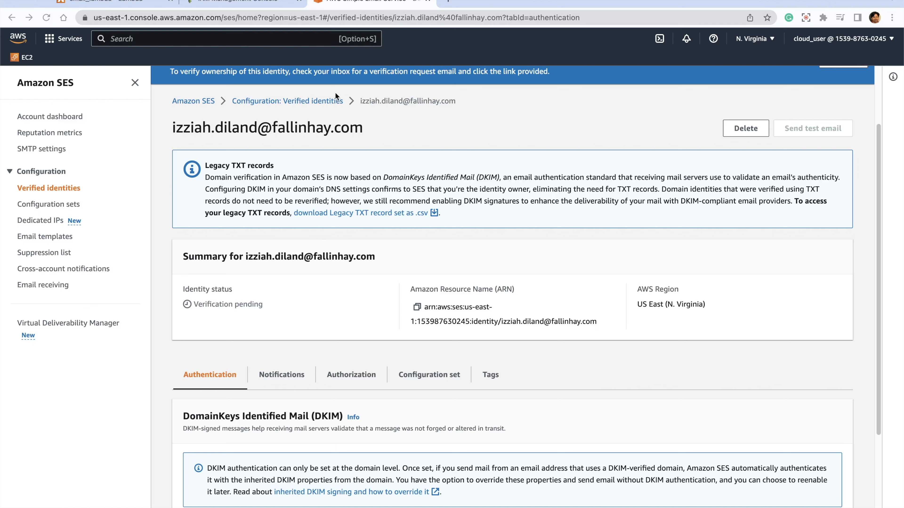
{"action": "left_click", "coordinate": [46, 17]}
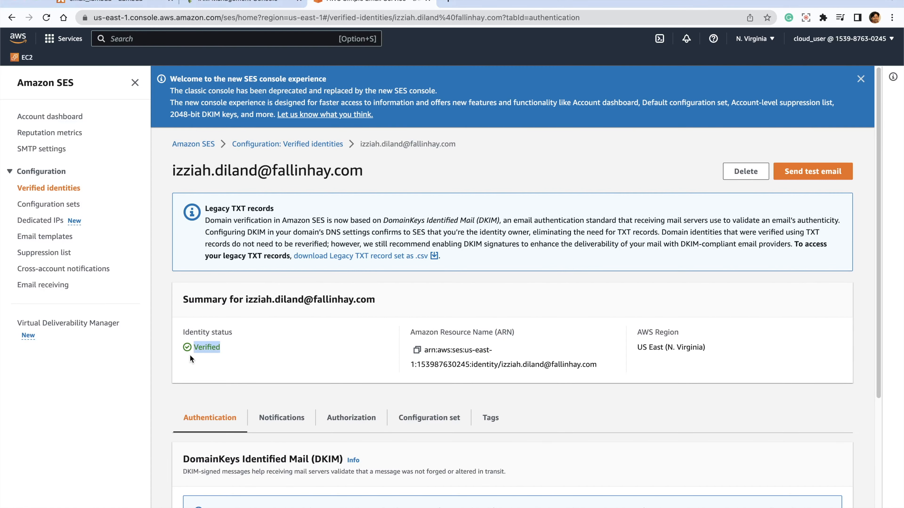
{"action": "left_click", "coordinate": [274, 365]}
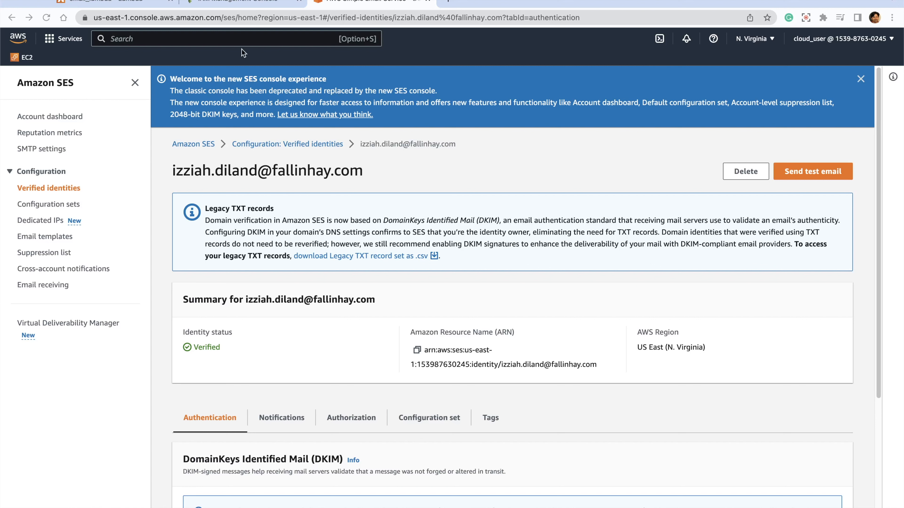
- Back in the email_lambda code, replace the YOUR_SES_VERIFIED_EMAIL placeholder in VERIFIED_EMAIL with the verified e-mail address
{"action": "left_click", "coordinate": [128, 4]}
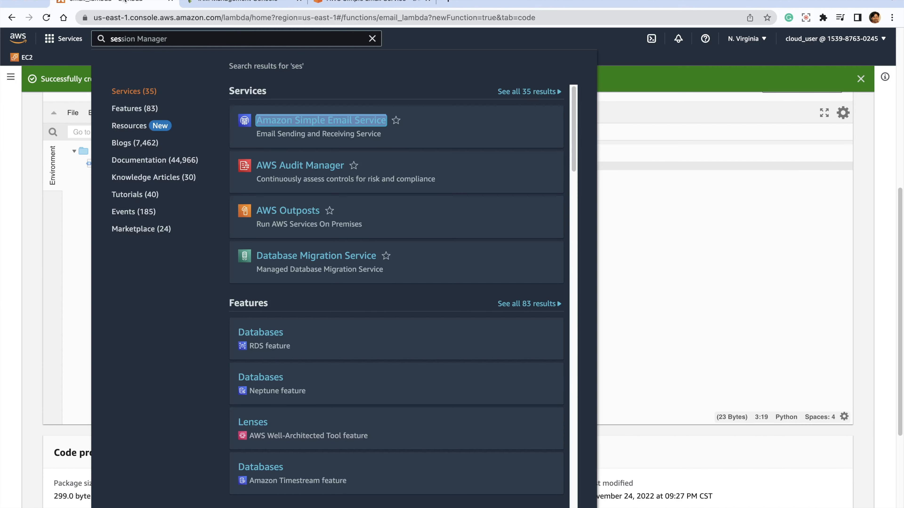
{"action": "left_click", "coordinate": [700, 268]}
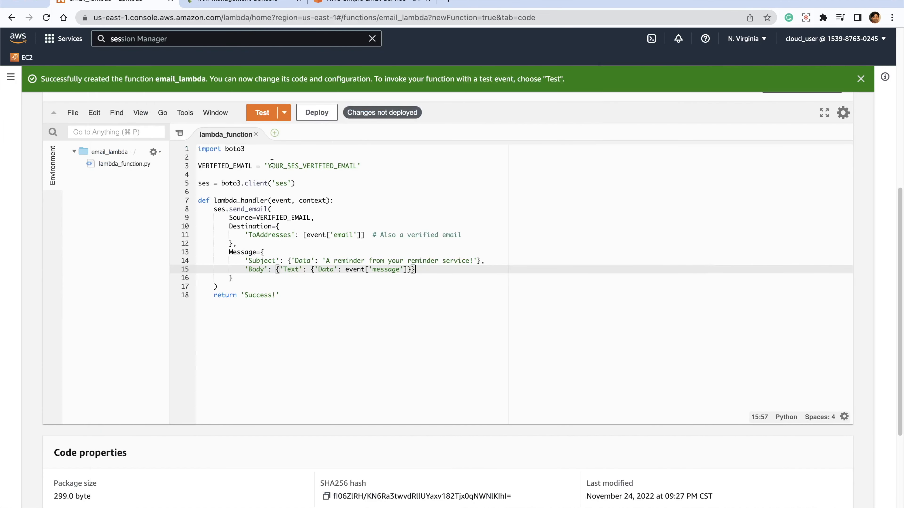
{"action": "left_click_drag", "start_coordinate": [269, 166], "coordinate": [357, 167]}
{"action": "key", "text": "super+v"}
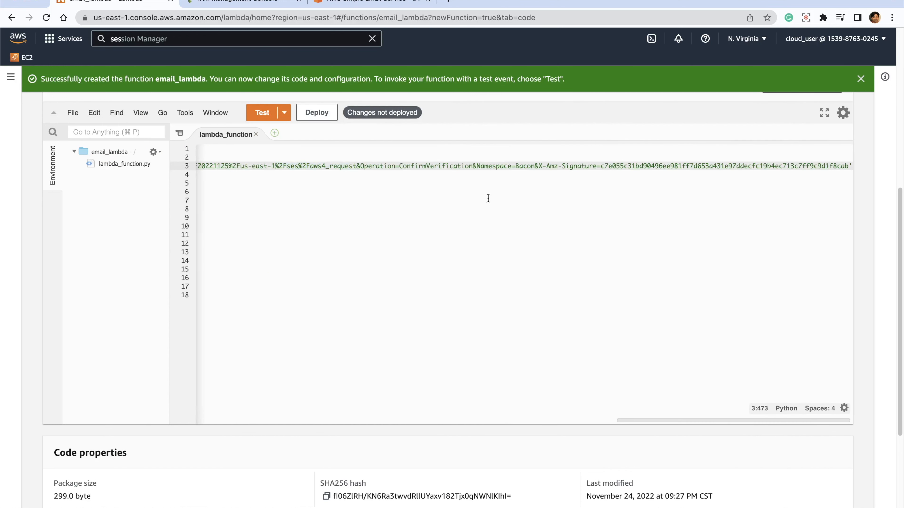
{"action": "key", "text": "super+z"}
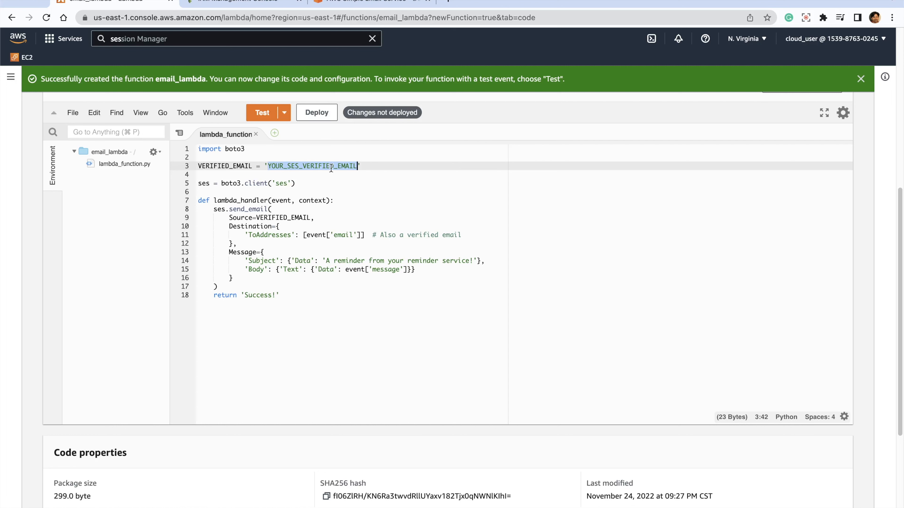
{"action": "key", "text": "super+v"}
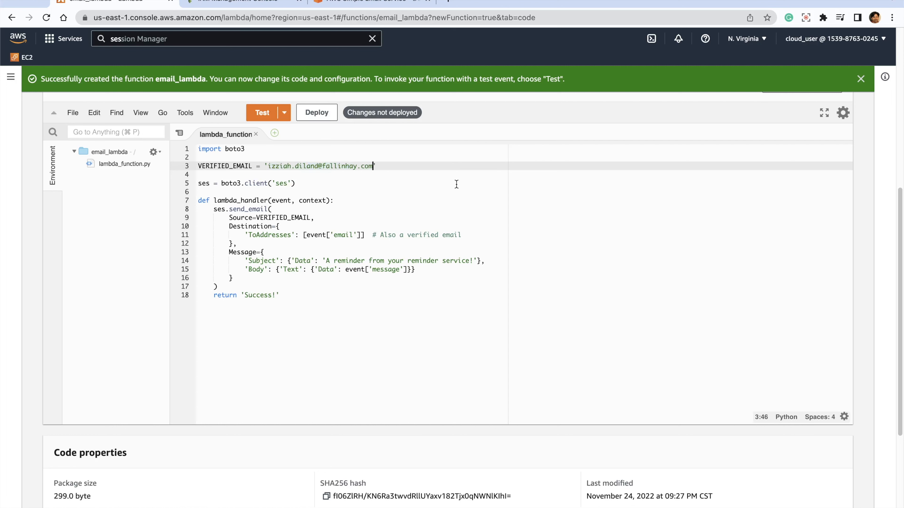
- Deploy the email_lambda code changes and open the Lambda functions list in a new browser tab
{"action": "left_click", "coordinate": [312, 108]}
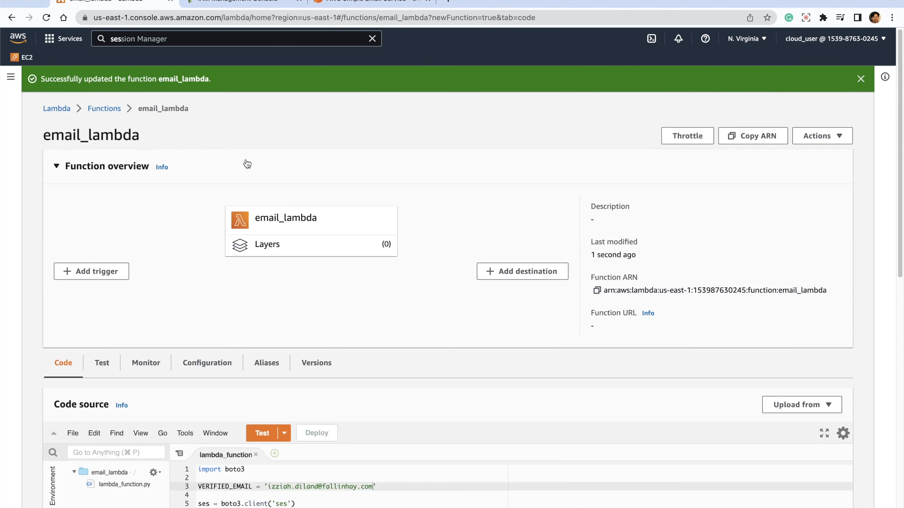
{"action": "right_click", "coordinate": [104, 109]}
{"action": "left_click", "coordinate": [127, 111]}
{"action": "left_click", "coordinate": [460, 7]}
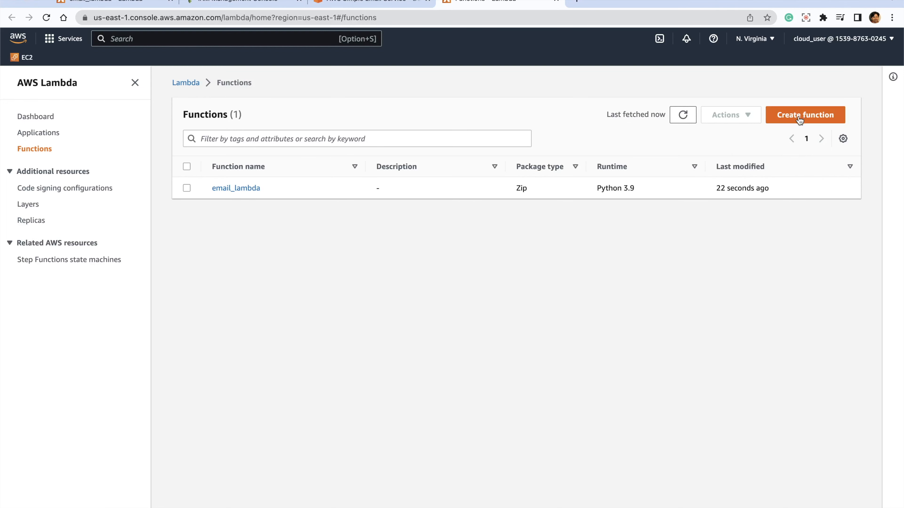
- Start a new Lambda function authored from scratch, named sms_reminder, with the Python 3.9 runtime
{"action": "left_click", "coordinate": [800, 121]}
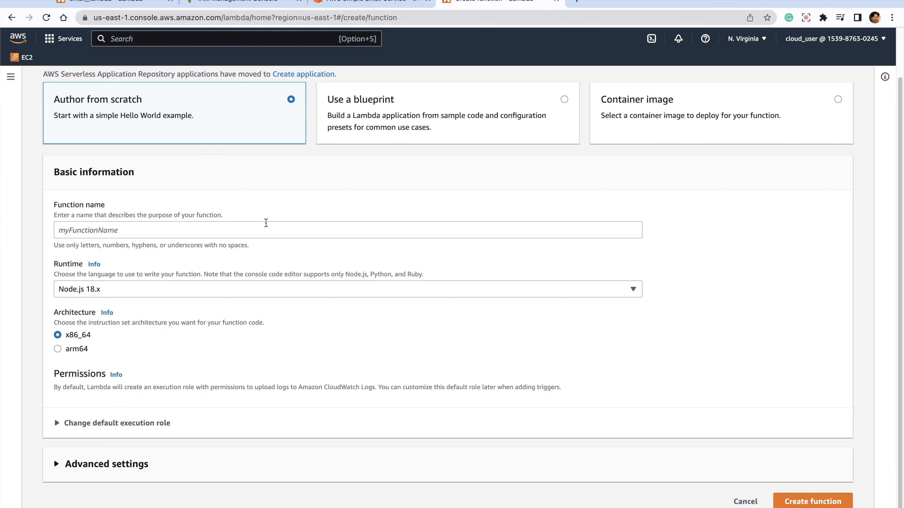
{"action": "left_click", "coordinate": [145, 226]}
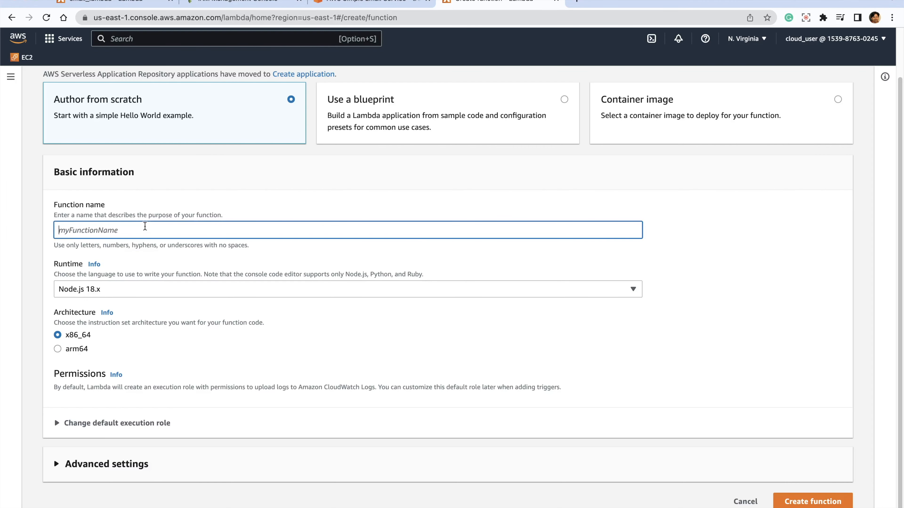
{"action": "type", "text": "sms_reminder"}
{"action": "left_click", "coordinate": [232, 291]}
{"action": "key", "text": "Down"}
{"action": "key", "text": "Return"}
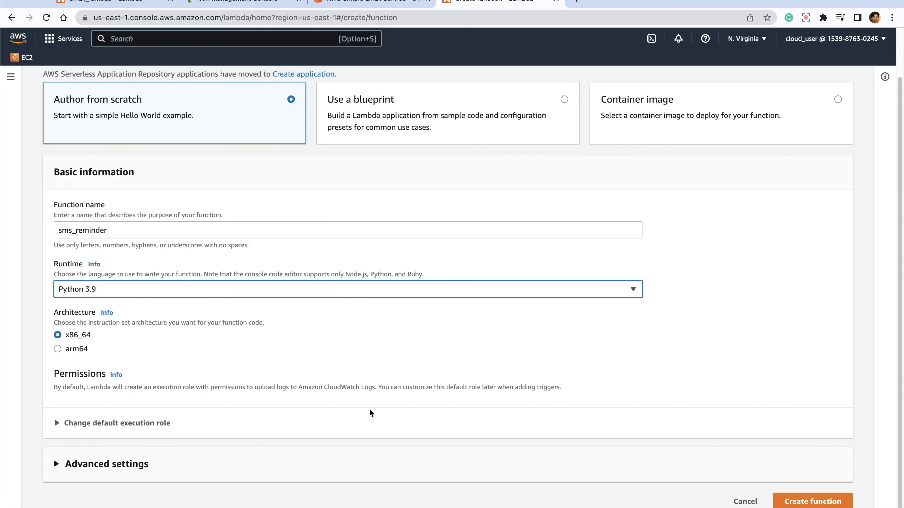
- Assign the existing execution role LambdaRuntimeRole to sms_reminder and create the function
{"action": "left_click", "coordinate": [71, 423]}
{"action": "scroll", "coordinate": [276, 399], "scroll_direction": "down", "scroll_amount": 4}
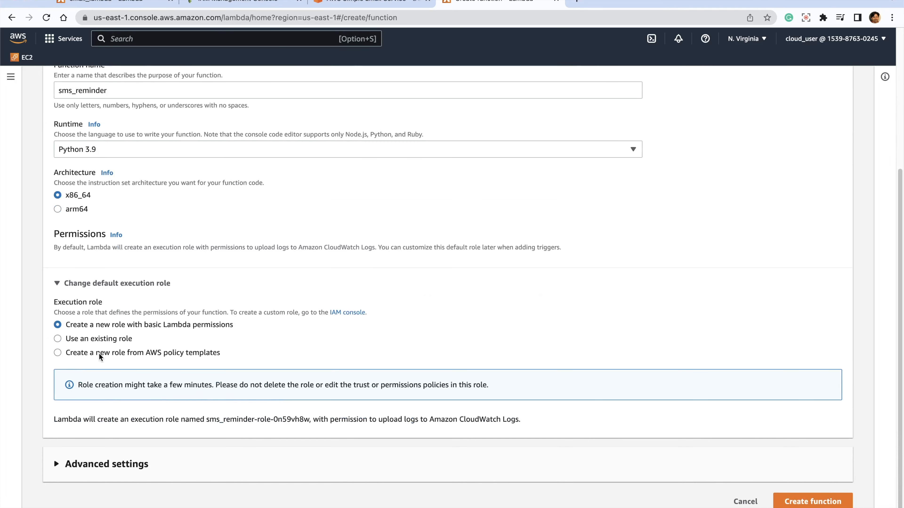
{"action": "left_click", "coordinate": [107, 338]}
{"action": "left_click", "coordinate": [168, 414]}
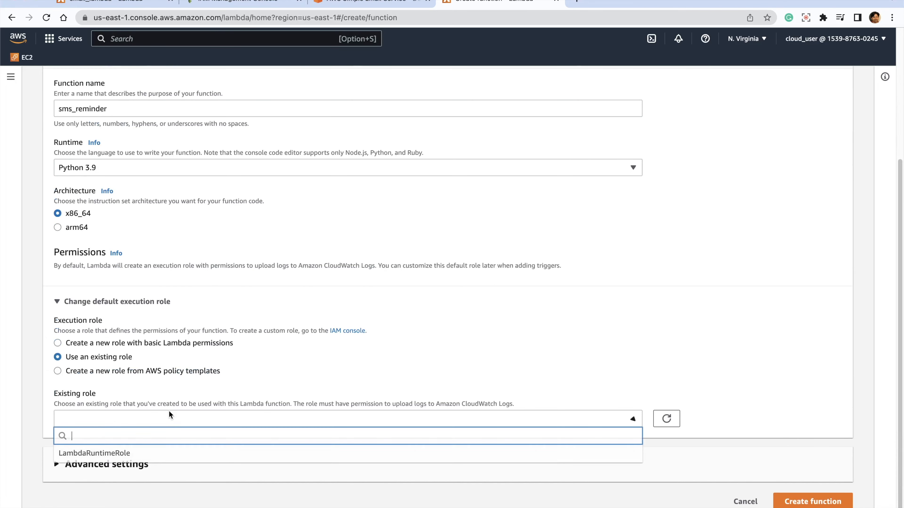
{"action": "left_click", "coordinate": [110, 453]}
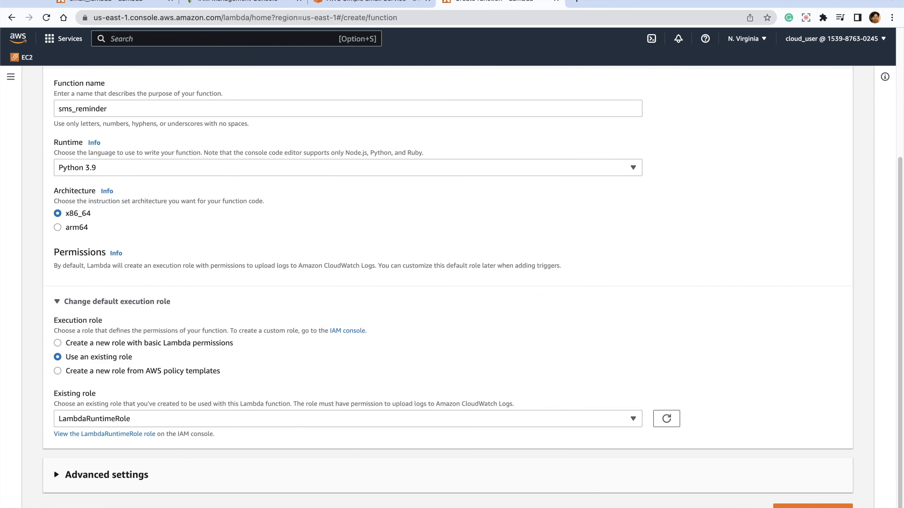
{"action": "scroll", "coordinate": [733, 422], "scroll_direction": "down", "scroll_amount": 1}
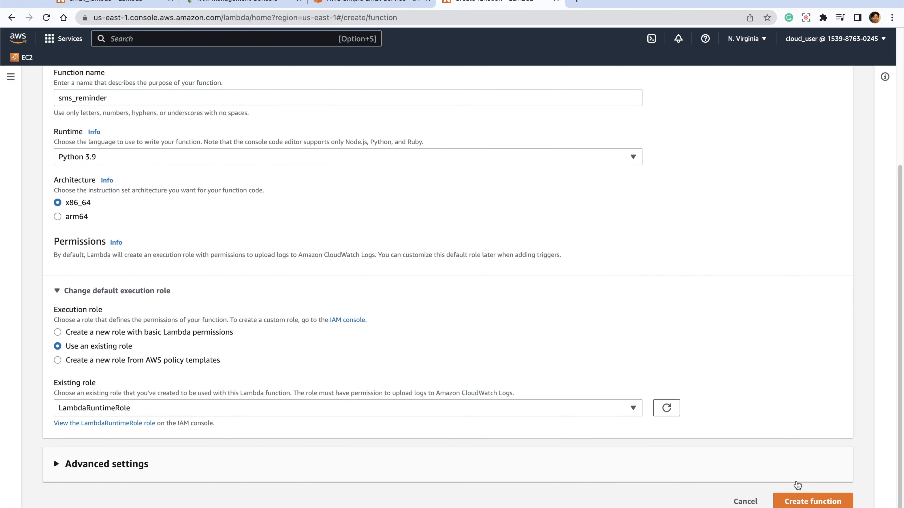
{"action": "left_click", "coordinate": [812, 500]}
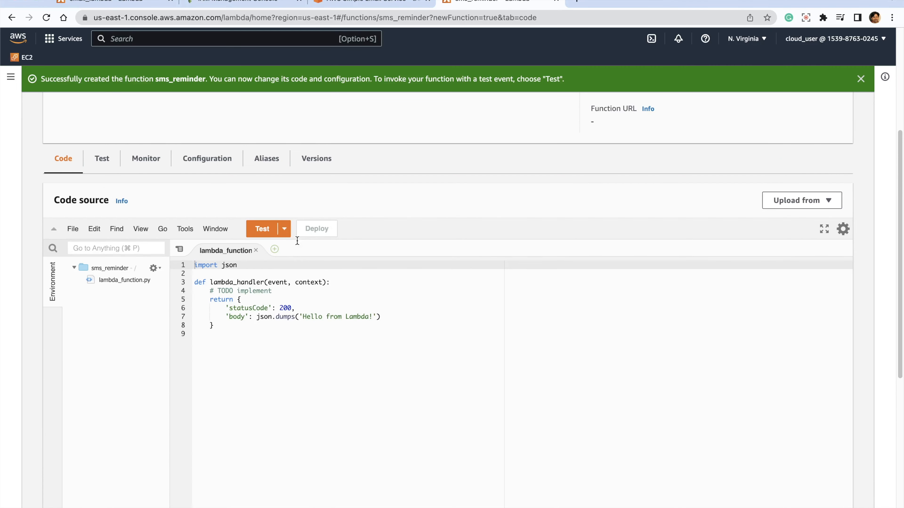
- Replace the sms_reminder code with a boto3 SNS handler that publishes event['message'] to event['phone'] and returns 'Success!', and deploy it
{"action": "left_click", "coordinate": [248, 347]}
{"action": "key", "text": "super+a"}
{"action": "type", "text": "import boto3  sns = boto3.client('sns')  def lambda_handler(event, context):     sns.publish(PhoneNumber=event['phone'], Message=event['message'])     return 'Success!'"}
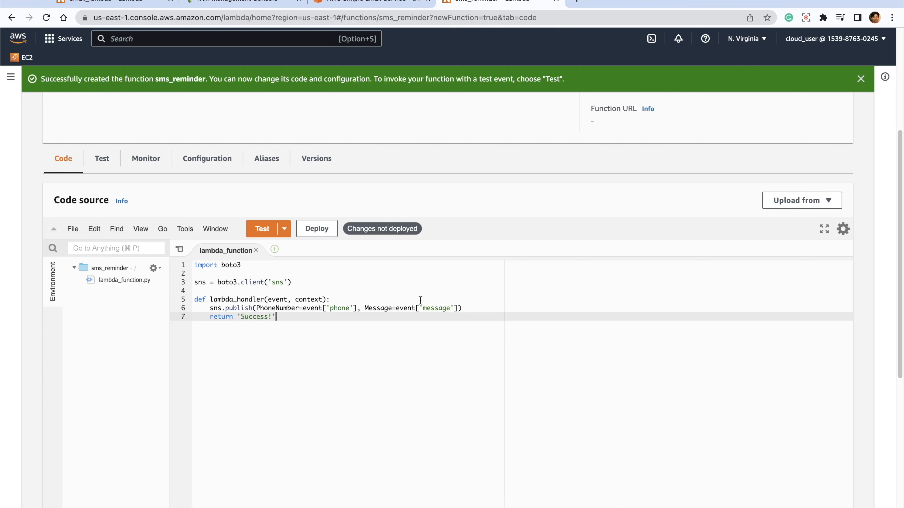
{"action": "left_click_drag", "start_coordinate": [294, 282], "coordinate": [215, 282]}
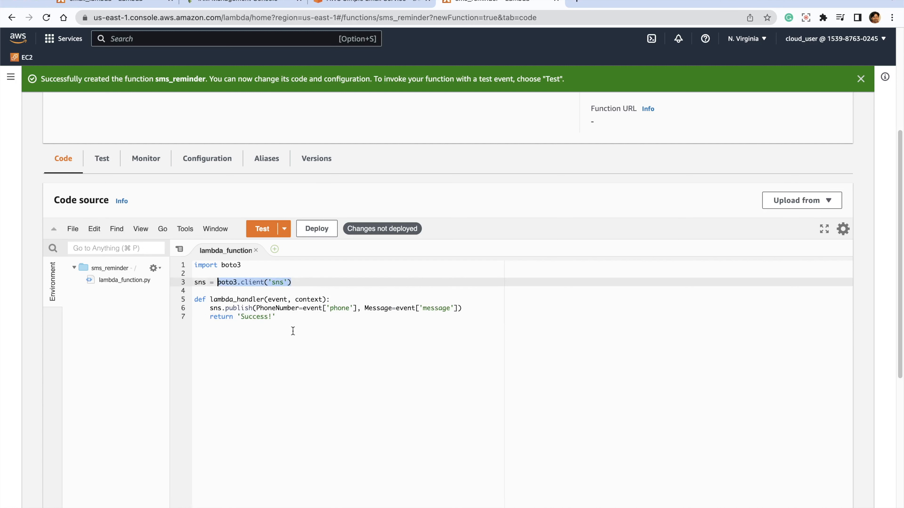
{"action": "left_click", "coordinate": [274, 327]}
{"action": "left_click", "coordinate": [230, 308]}
{"action": "double_click", "coordinate": [230, 308]}
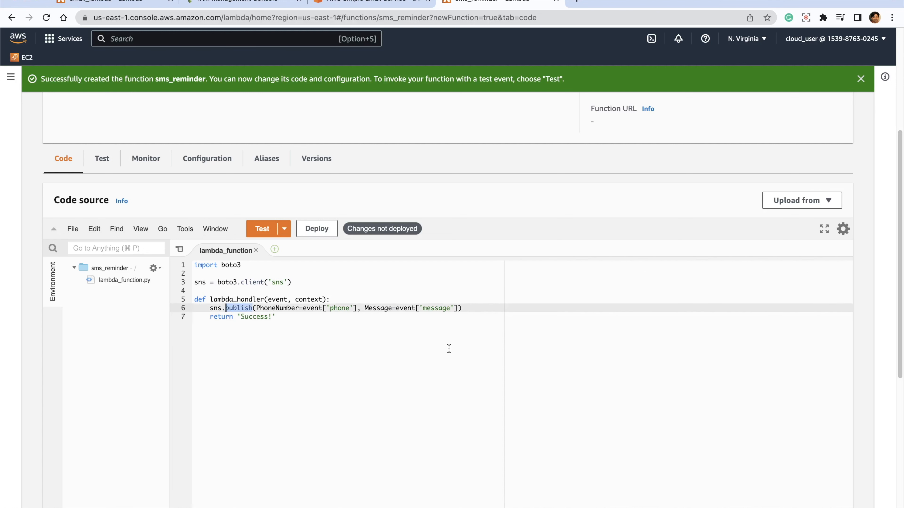
{"action": "left_click", "coordinate": [313, 231]}
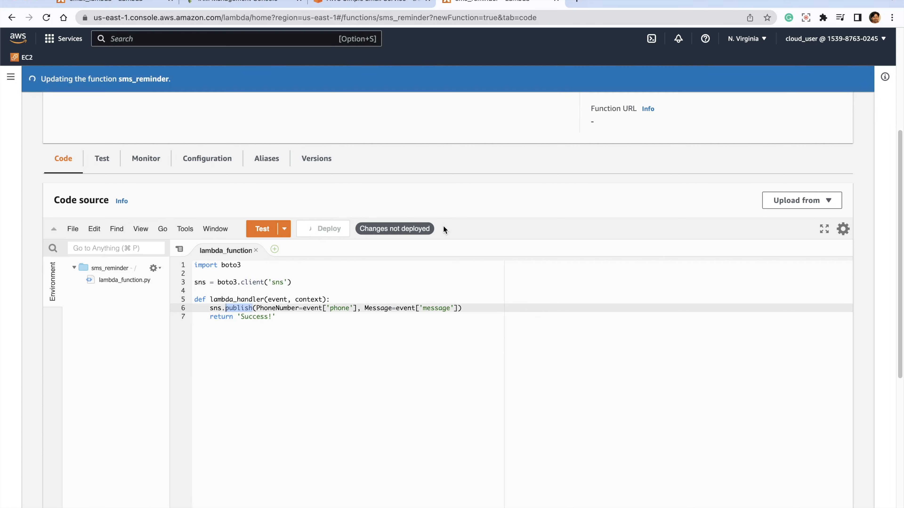
- From the sms_reminder page, open the Lambda functions list in a new browser tab
{"action": "scroll", "coordinate": [133, 136], "scroll_direction": "up", "scroll_amount": 5}
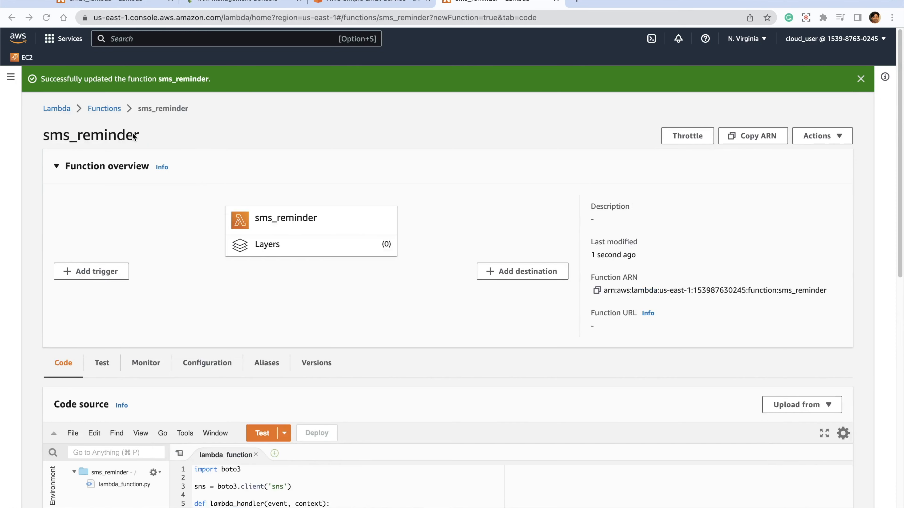
{"action": "right_click", "coordinate": [104, 107]}
{"action": "left_click", "coordinate": [139, 113]}
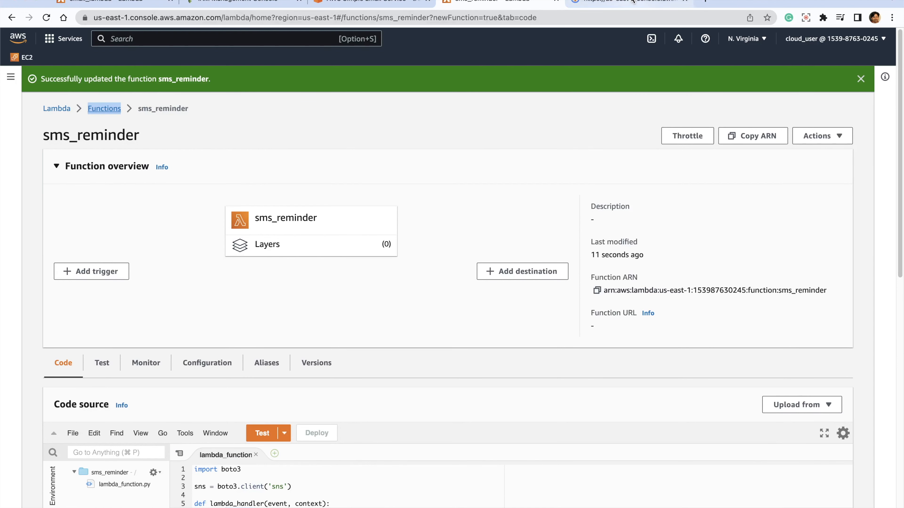
{"action": "left_click", "coordinate": [605, 3]}
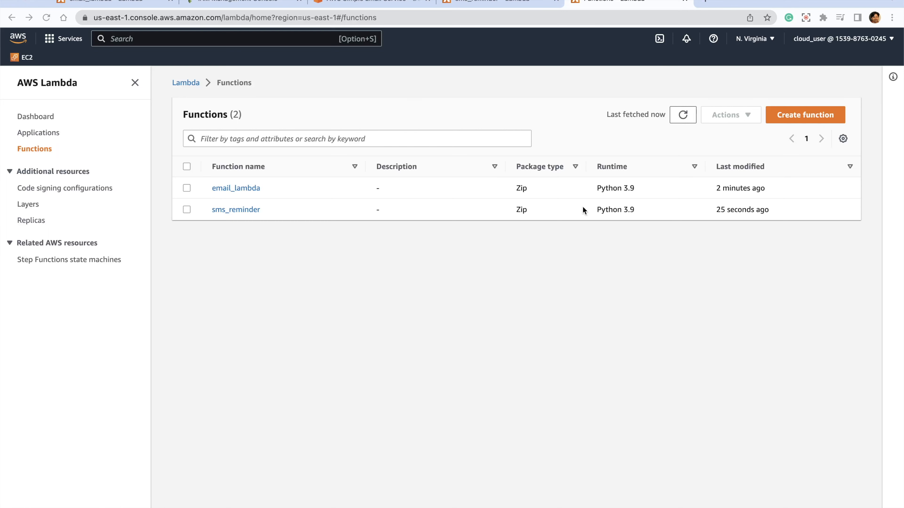
- Start another Lambda function from scratch, named api_handler, with the Python 3.9 runtime
{"action": "left_click", "coordinate": [805, 115]}
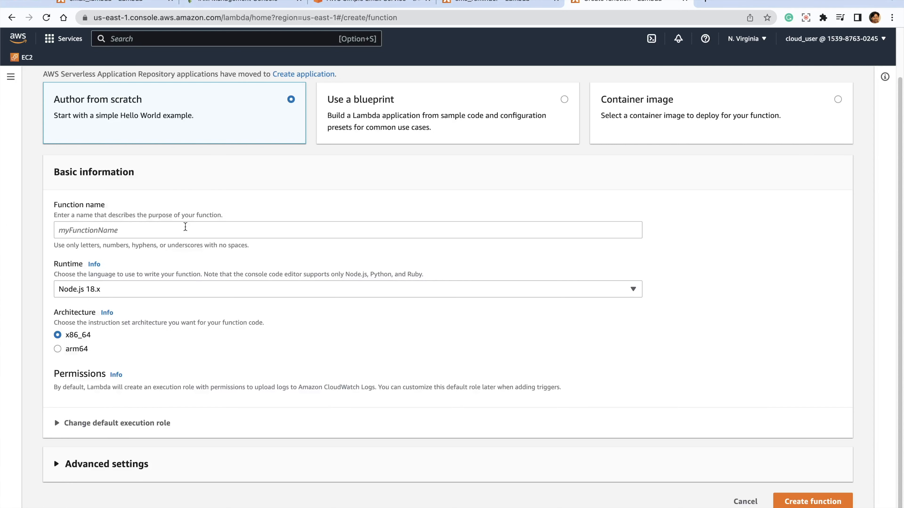
{"action": "left_click", "coordinate": [174, 228]}
{"action": "type", "text": "a"}
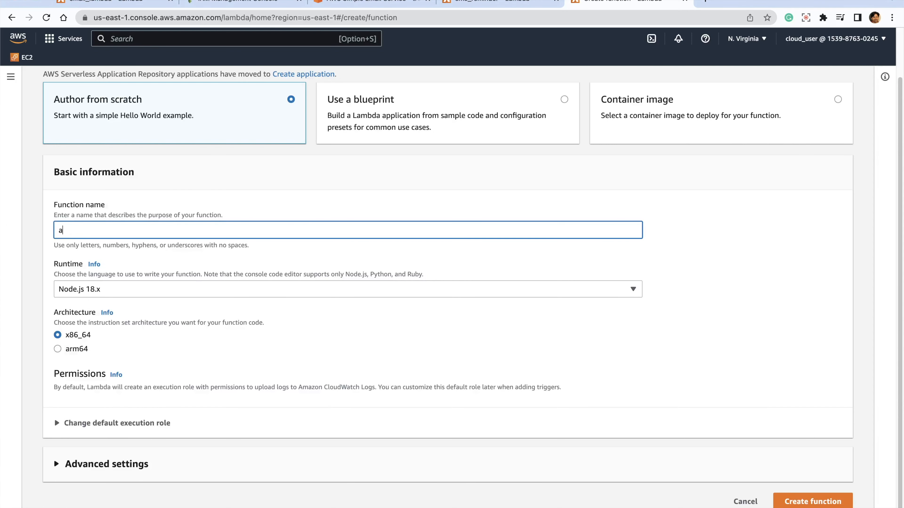
{"action": "type", "text": "pi_handler"}
{"action": "key", "text": "Tab"}
{"action": "key", "text": "Tab"}
{"action": "key", "text": "p"}
{"action": "key", "text": "Tab"}
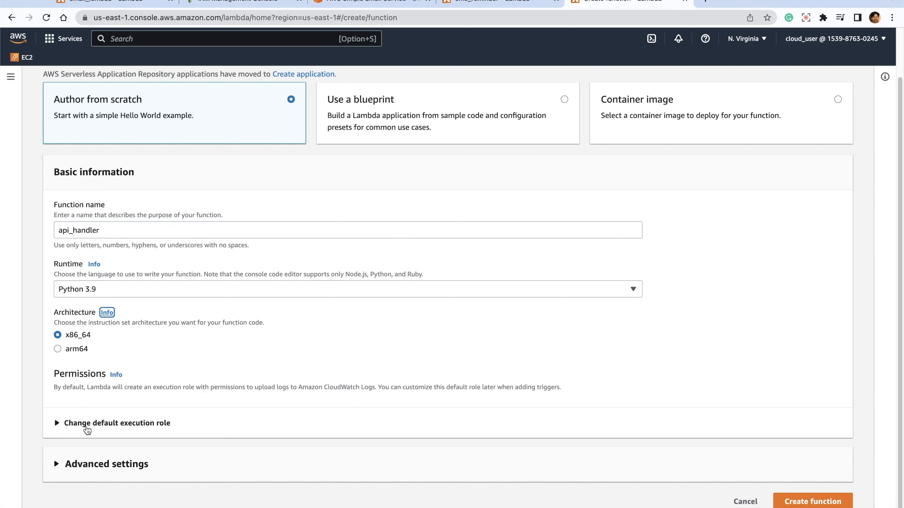
- Set api_handler to use the existing role LambdaRuntimeRole and create the function
{"action": "left_click", "coordinate": [57, 423]}
{"action": "scroll", "coordinate": [222, 380], "scroll_direction": "down", "scroll_amount": 2}
{"action": "scroll", "coordinate": [223, 380], "scroll_direction": "down", "scroll_amount": 2}
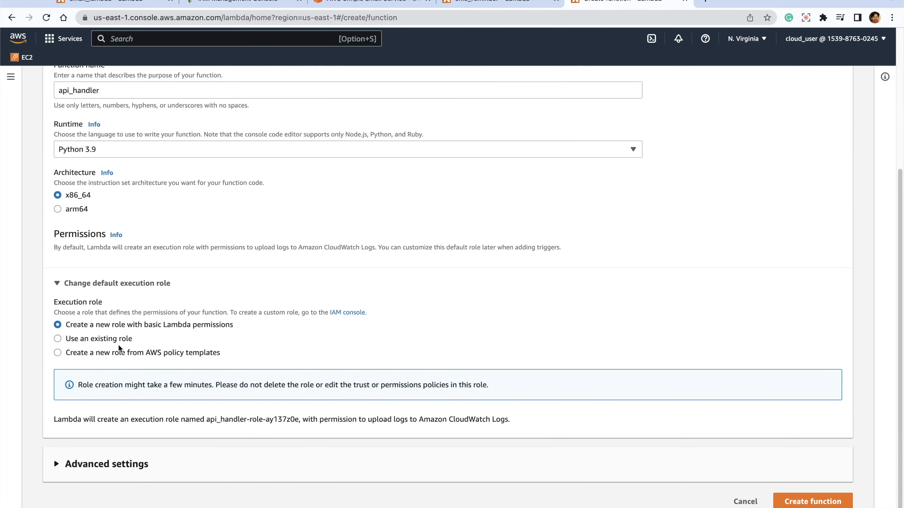
{"action": "left_click", "coordinate": [107, 338]}
{"action": "left_click", "coordinate": [158, 420]}
{"action": "left_click", "coordinate": [117, 453]}
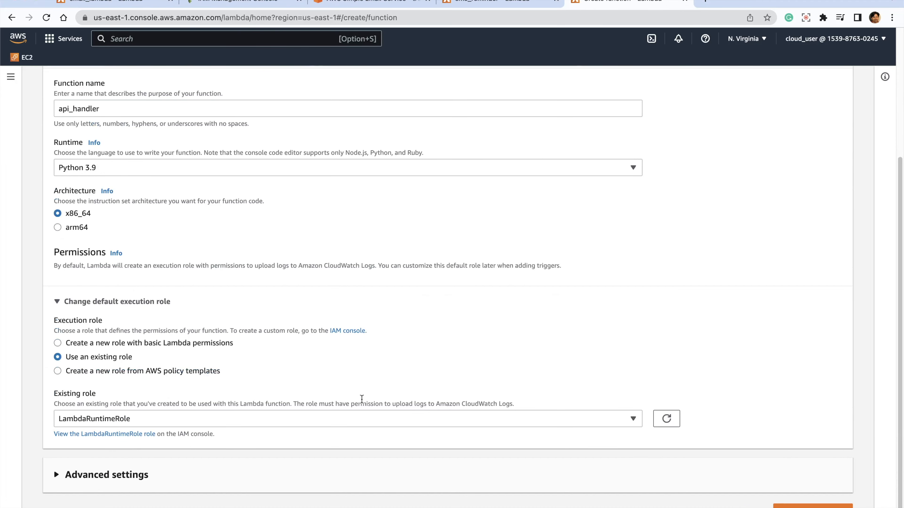
{"action": "scroll", "coordinate": [485, 382], "scroll_direction": "down", "scroll_amount": 1}
{"action": "left_click", "coordinate": [783, 499]}
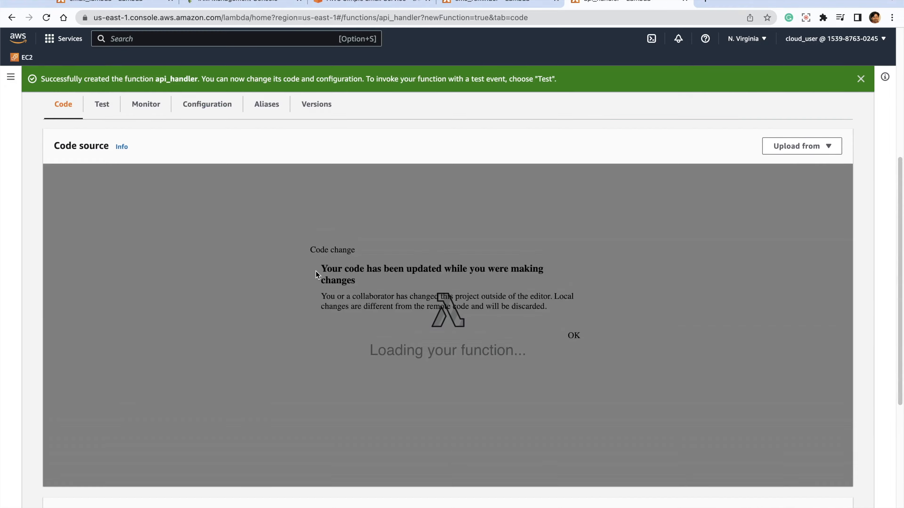
- Dismiss the code change notice, replace the api_handler code with the validating Step Functions handler, and select its STEP_FUNCTION_ARN placeholder
{"action": "left_click", "coordinate": [559, 335]}
{"action": "left_click", "coordinate": [440, 325]}
{"action": "key", "text": "super+a"}
{"action": "key", "text": "super+v"}
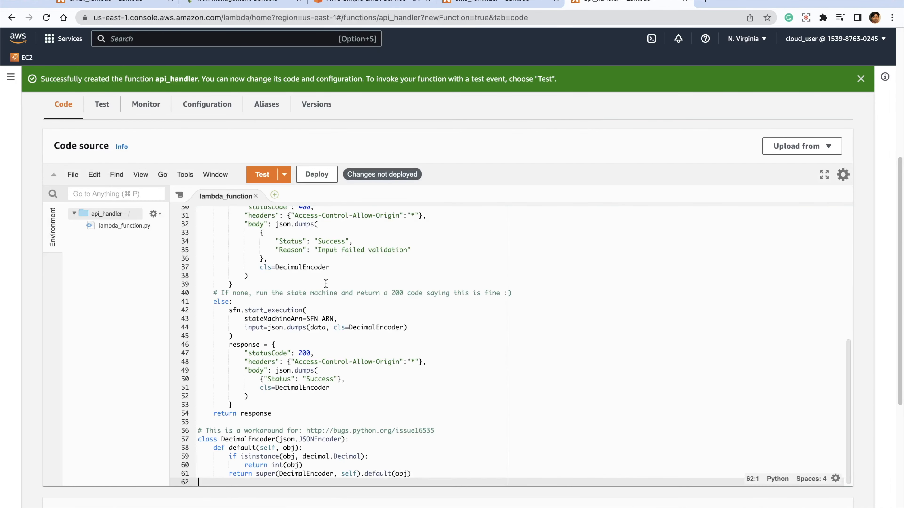
{"action": "scroll", "coordinate": [426, 323], "scroll_direction": "up", "scroll_amount": 15}
{"action": "scroll", "coordinate": [418, 245], "scroll_direction": "down", "scroll_amount": 5}
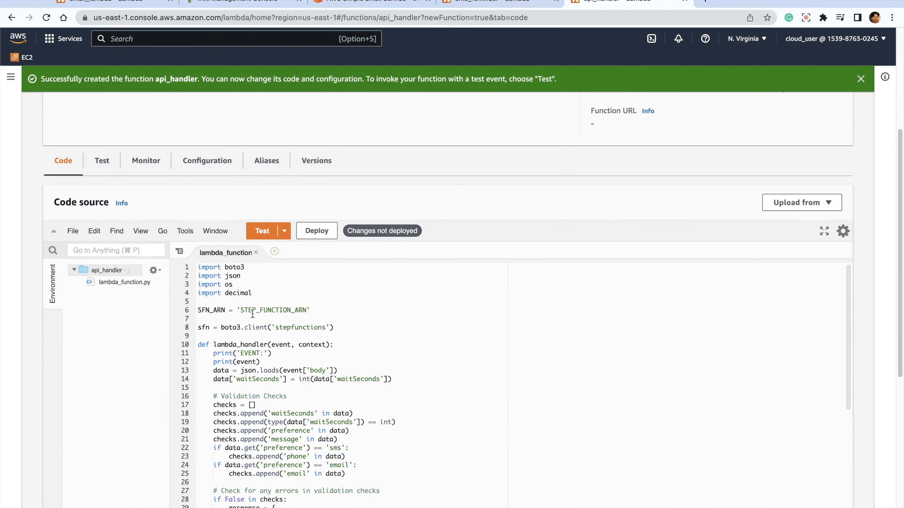
{"action": "scroll", "coordinate": [252, 314], "scroll_direction": "down", "scroll_amount": 3}
{"action": "scroll", "coordinate": [277, 307], "scroll_direction": "up", "scroll_amount": 3}
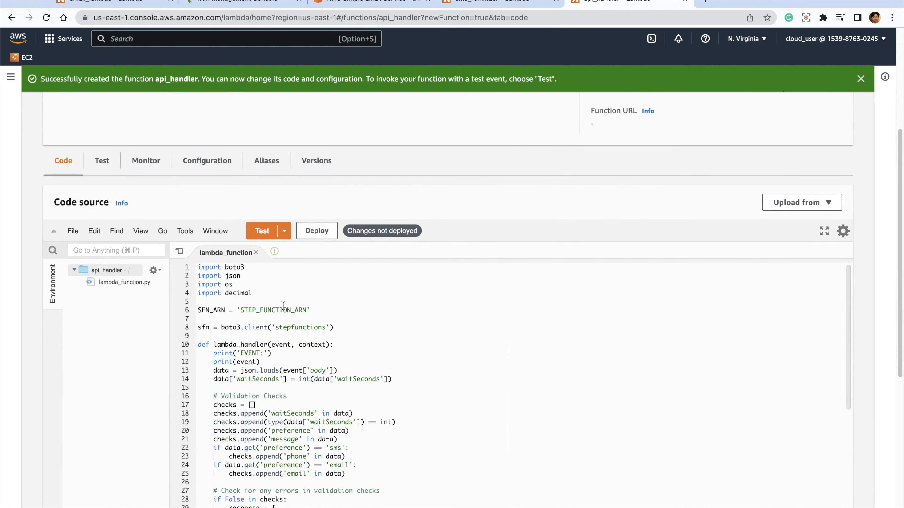
{"action": "double_click", "coordinate": [248, 310]}
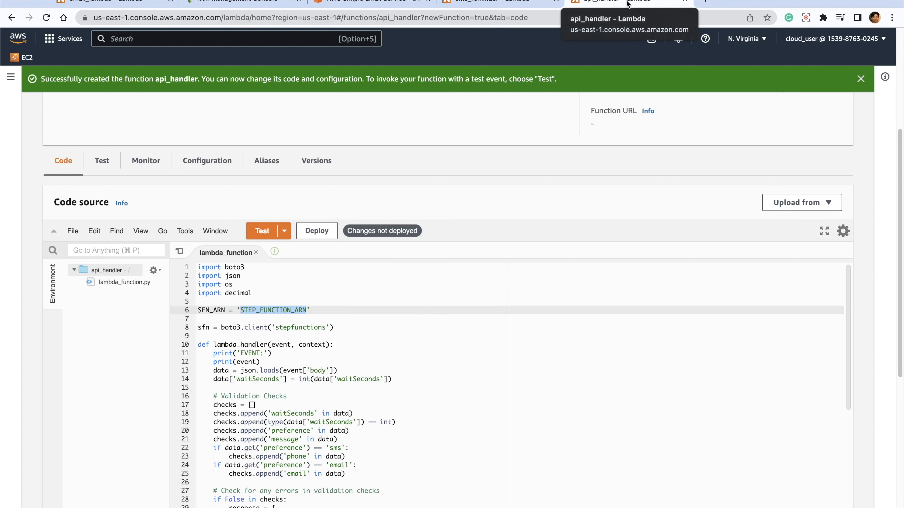
- Search the AWS services for "step fun" and open Step Functions in a new browser tab
{"action": "left_click", "coordinate": [122, 39]}
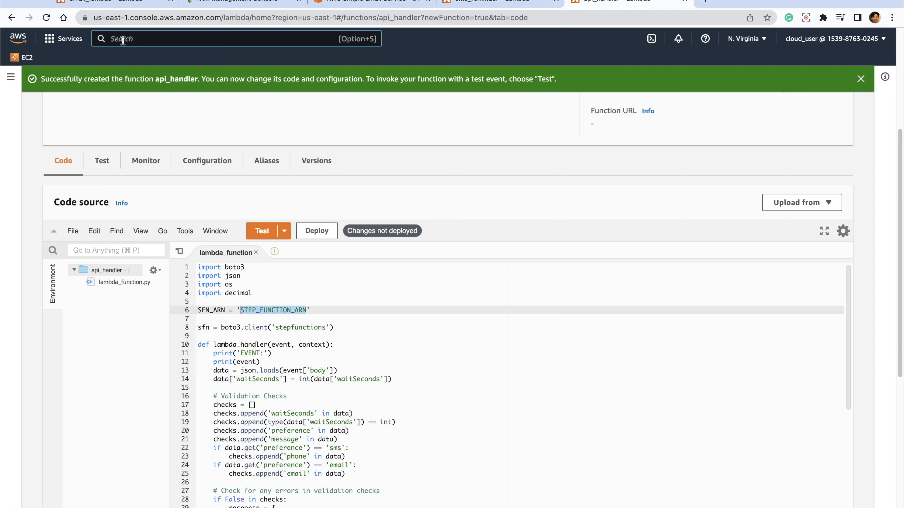
{"action": "type", "text": "step fun"}
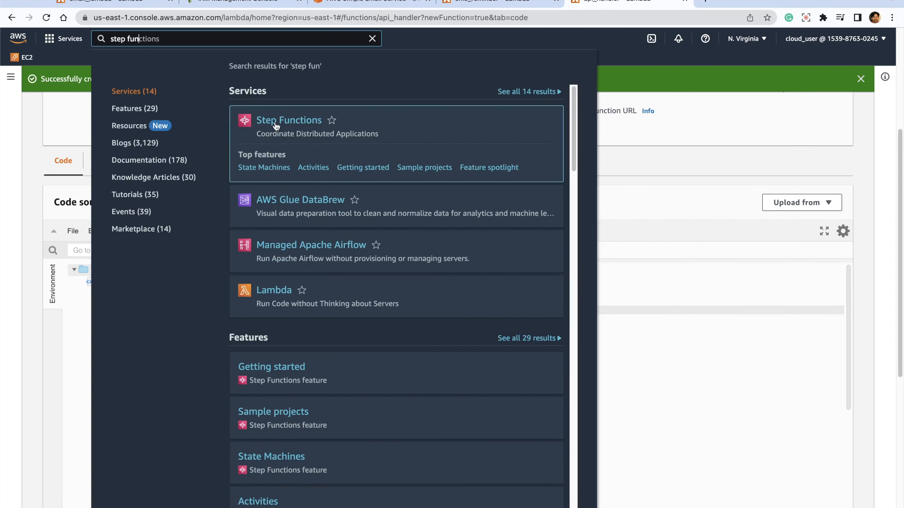
{"action": "right_click", "coordinate": [277, 123]}
{"action": "left_click", "coordinate": [320, 133]}
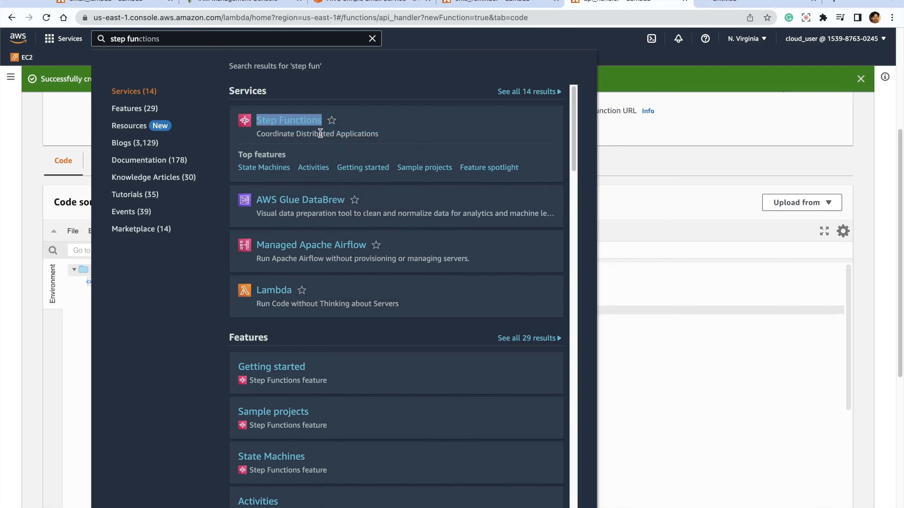
{"action": "left_click", "coordinate": [754, 2]}
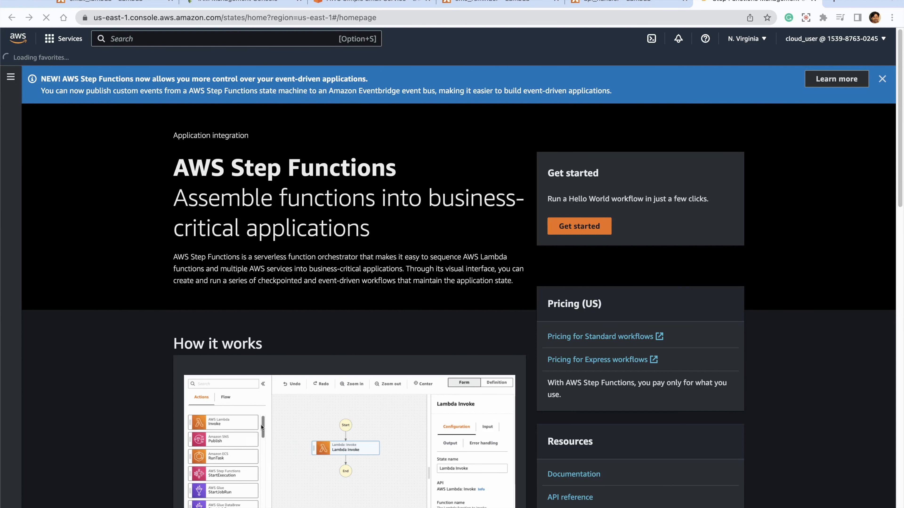
- Leave the Hello World example for a new code-authored state machine and replace its definition with the reminder workflow starting at SendReminder
{"action": "left_click", "coordinate": [566, 230]}
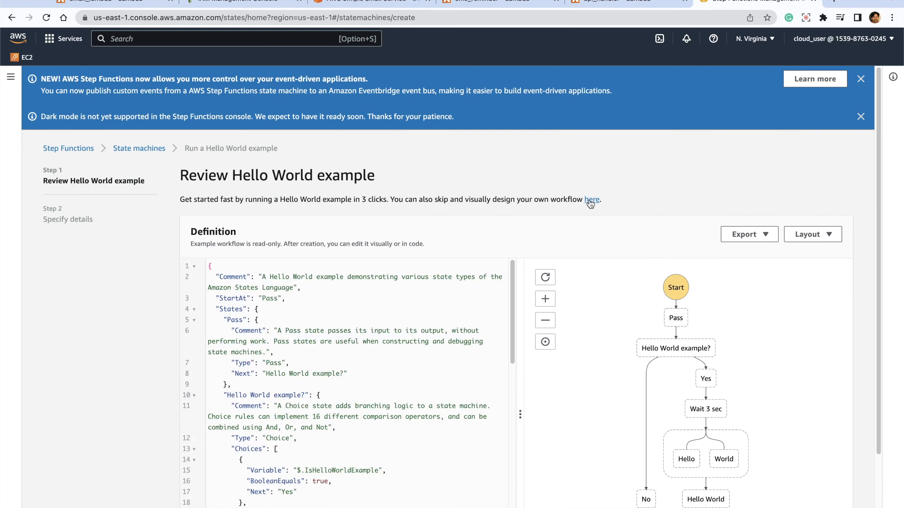
{"action": "left_click", "coordinate": [592, 200]}
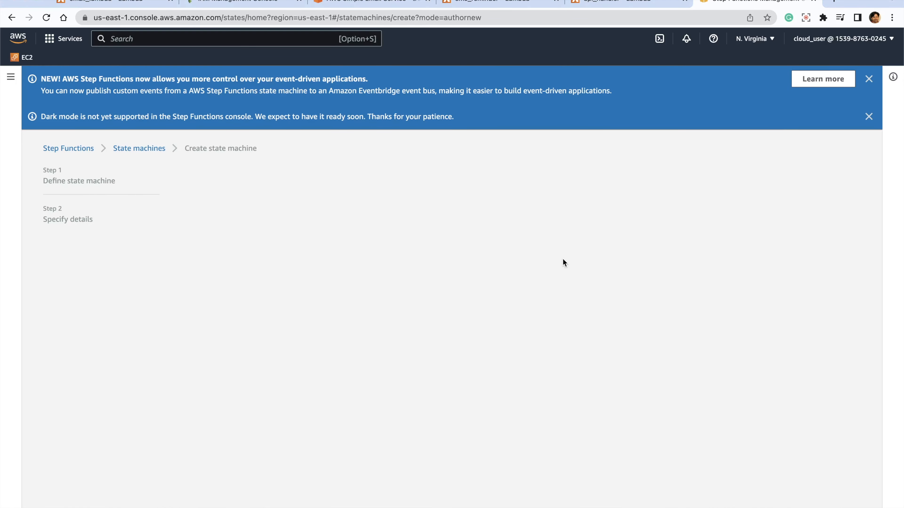
{"action": "scroll", "coordinate": [458, 386], "scroll_direction": "down", "scroll_amount": 3}
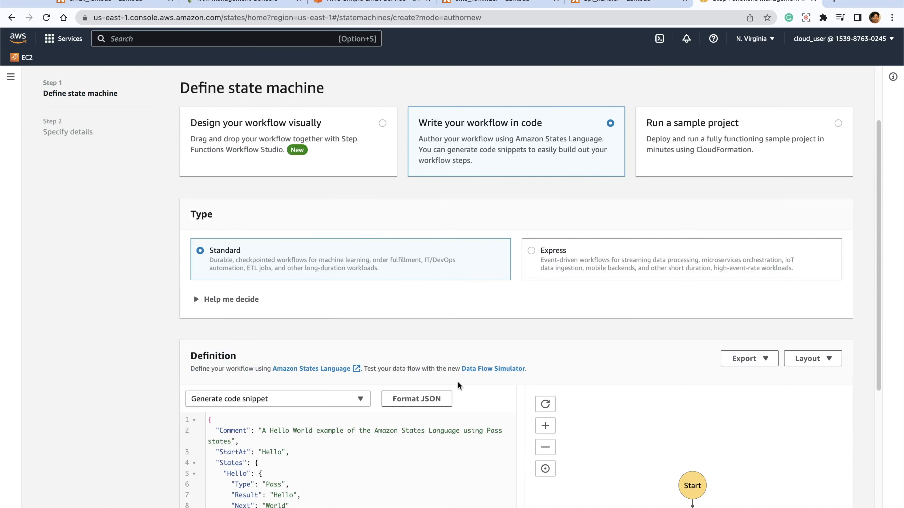
{"action": "scroll", "coordinate": [458, 385], "scroll_direction": "down", "scroll_amount": 5}
{"action": "key", "text": "ctrl+a"}
{"action": "key", "text": "ctrl+v"}
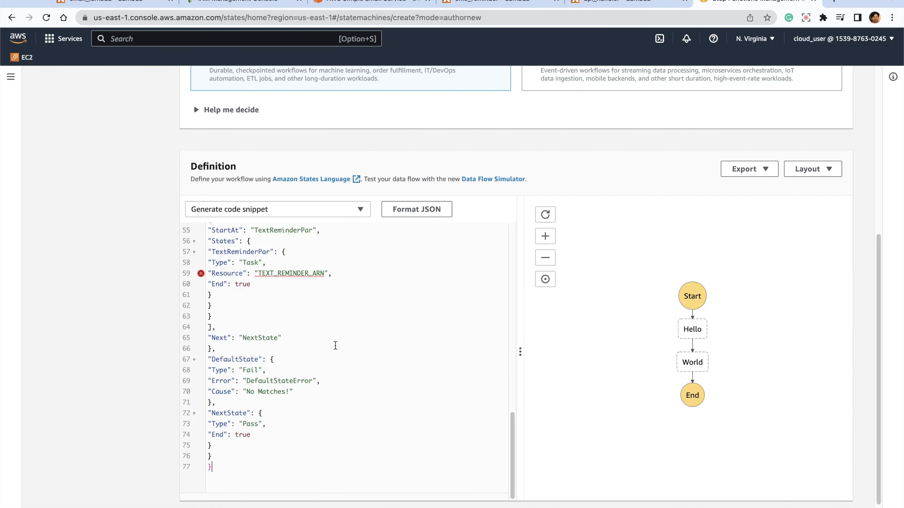
{"action": "scroll", "coordinate": [324, 356], "scroll_direction": "up", "scroll_amount": 15}
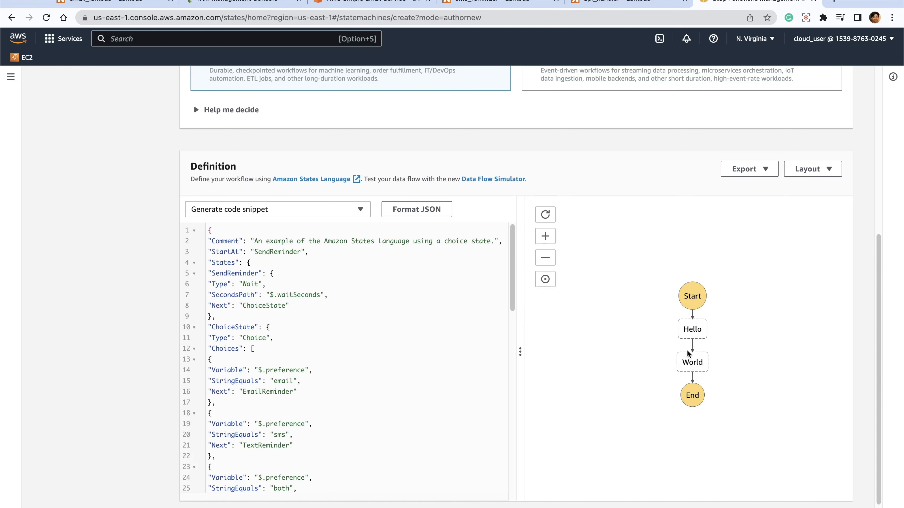
- Replace both EMAIL_REMINDER_ARN placeholders, in the EmailReminder and EmailReminderPar states, with the function ARN copied from email_lambda
{"action": "left_click", "coordinate": [369, 334]}
{"action": "scroll", "coordinate": [369, 334], "scroll_direction": "down", "scroll_amount": 5}
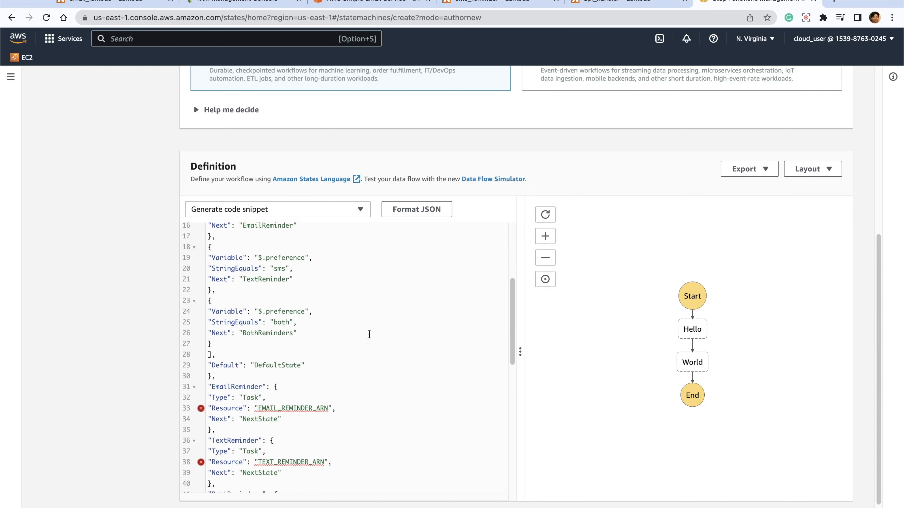
{"action": "double_click", "coordinate": [284, 357]}
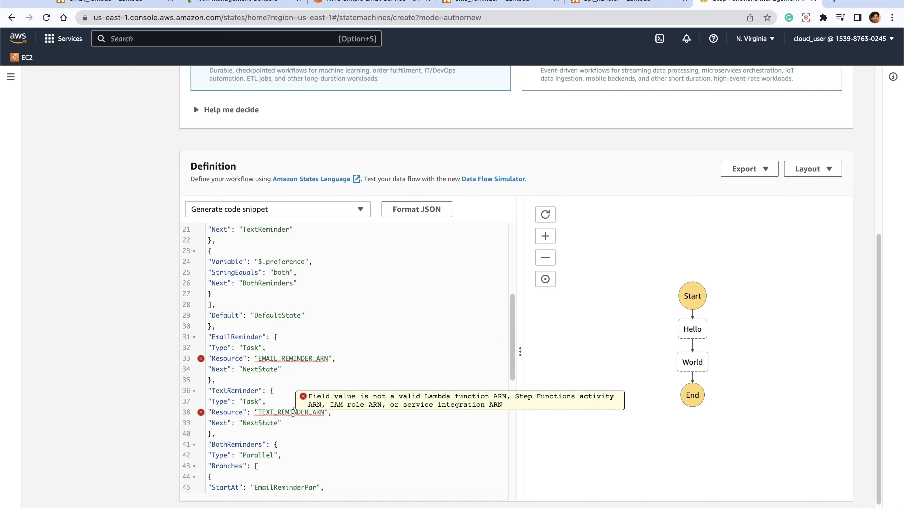
{"action": "double_click", "coordinate": [289, 413]}
{"action": "scroll", "coordinate": [438, 423], "scroll_direction": "down", "scroll_amount": 2}
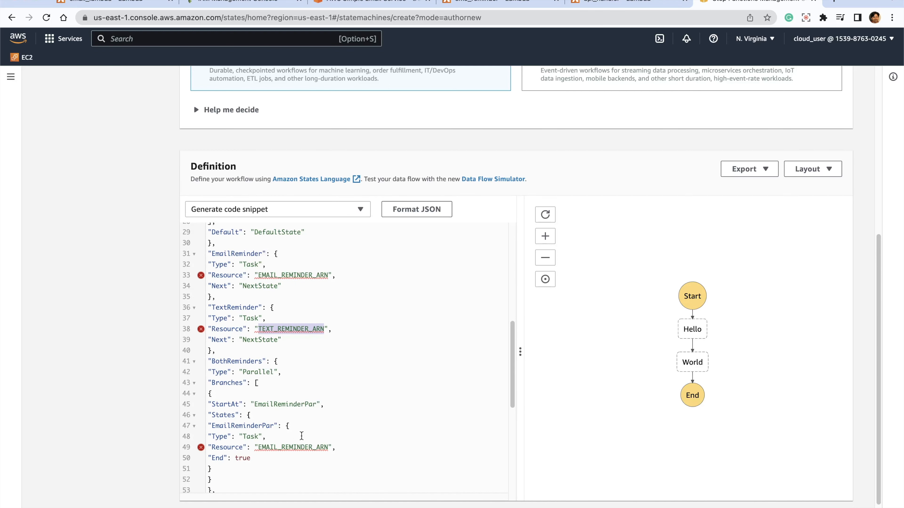
{"action": "scroll", "coordinate": [320, 435], "scroll_direction": "down", "scroll_amount": 3}
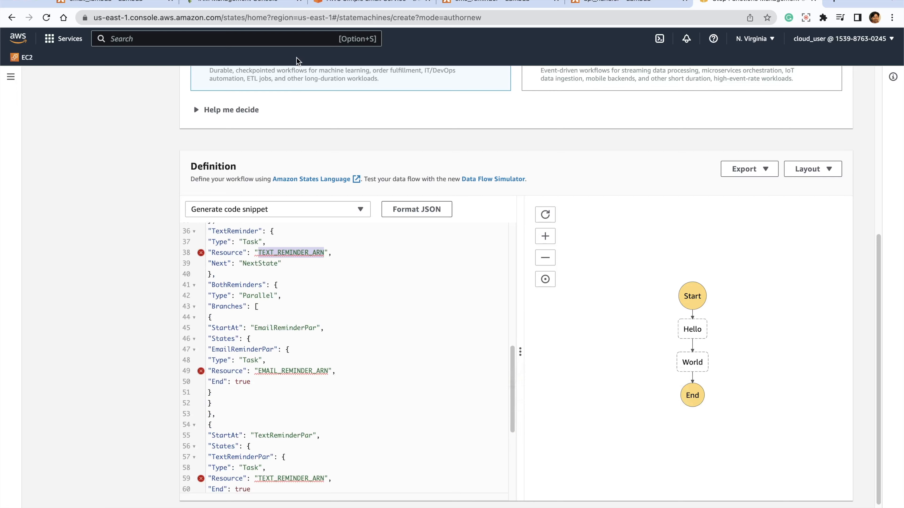
{"action": "left_click", "coordinate": [114, 4]}
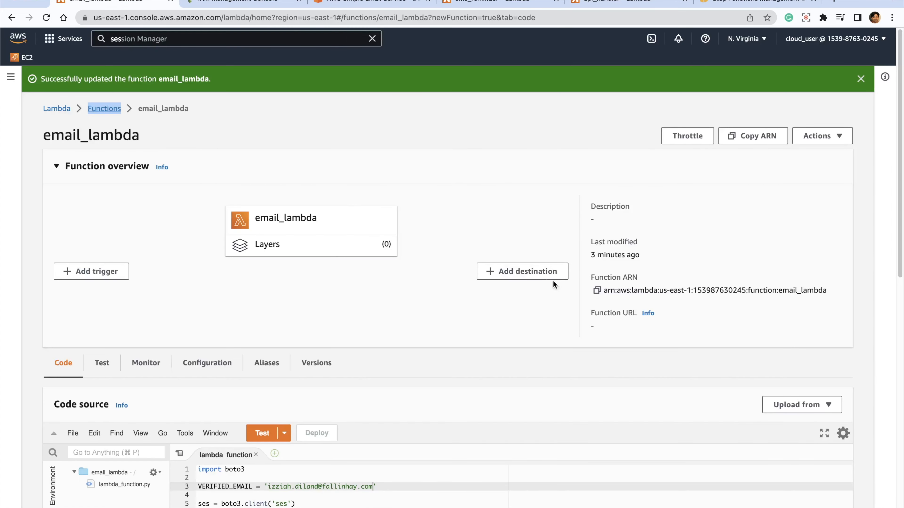
{"action": "left_click", "coordinate": [597, 291]}
{"action": "left_click", "coordinate": [733, 3]}
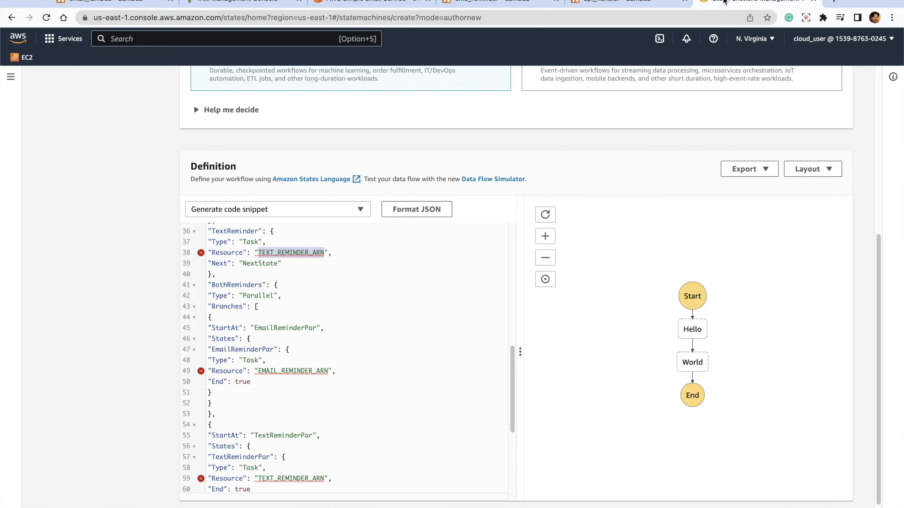
{"action": "double_click", "coordinate": [292, 371]}
{"action": "key", "text": "super+v"}
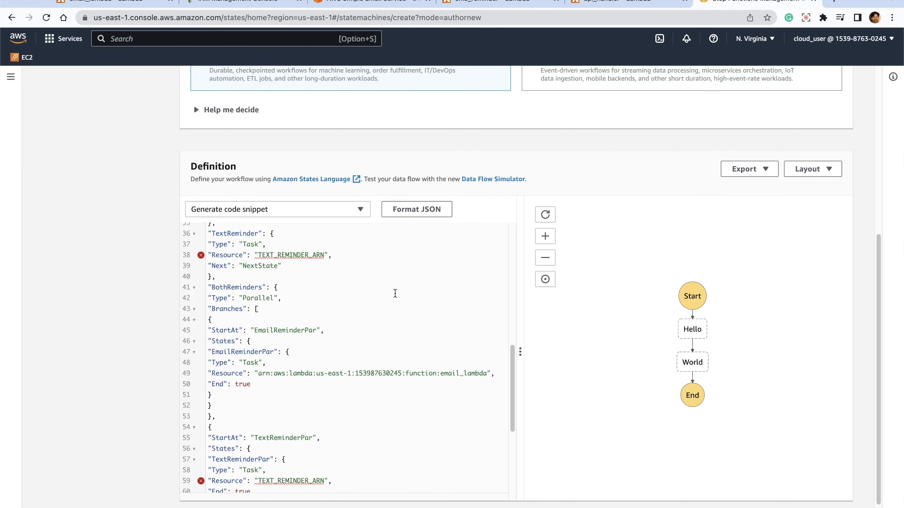
{"action": "scroll", "coordinate": [395, 294], "scroll_direction": "up", "scroll_amount": 3}
{"action": "double_click", "coordinate": [292, 267]}
{"action": "key", "text": "super+v"}
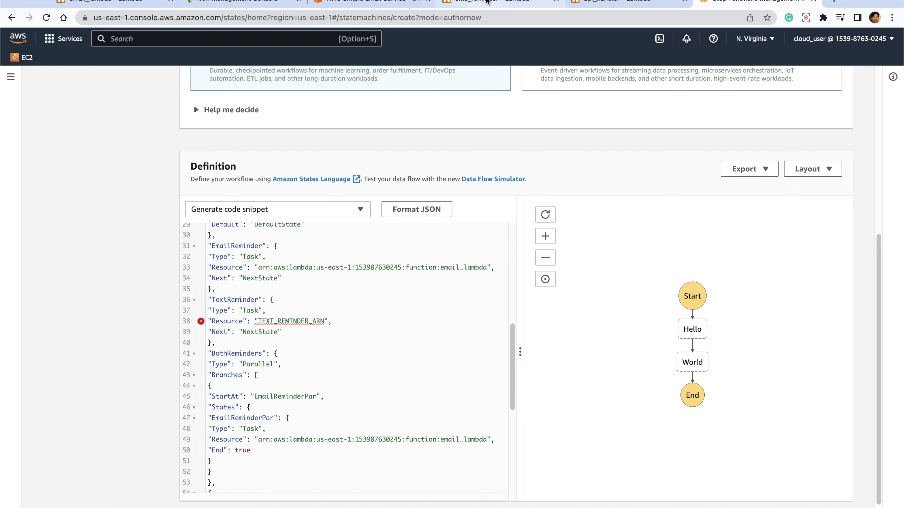
- Replace both TEXT_REMINDER_ARN placeholders, in the TextReminder and TextReminderPar states, with the function ARN copied from sms_reminder
{"action": "left_click", "coordinate": [503, 2]}
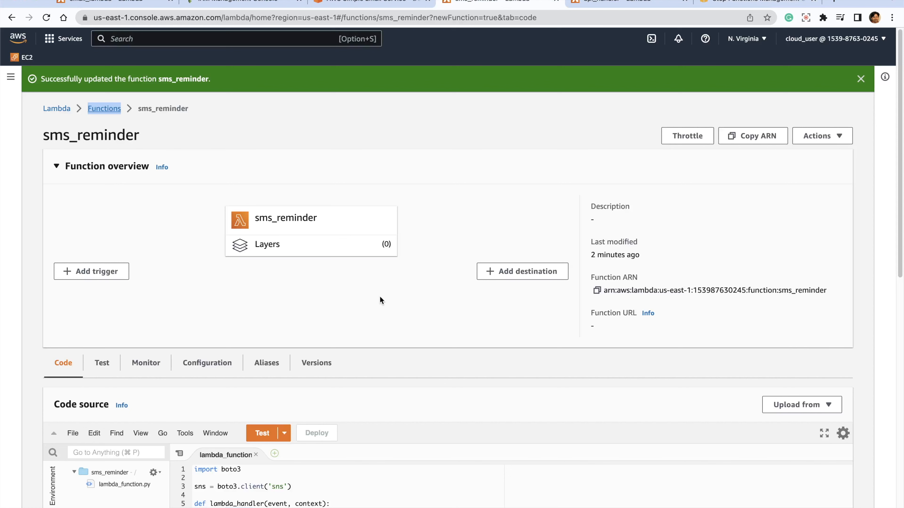
{"action": "left_click", "coordinate": [596, 290]}
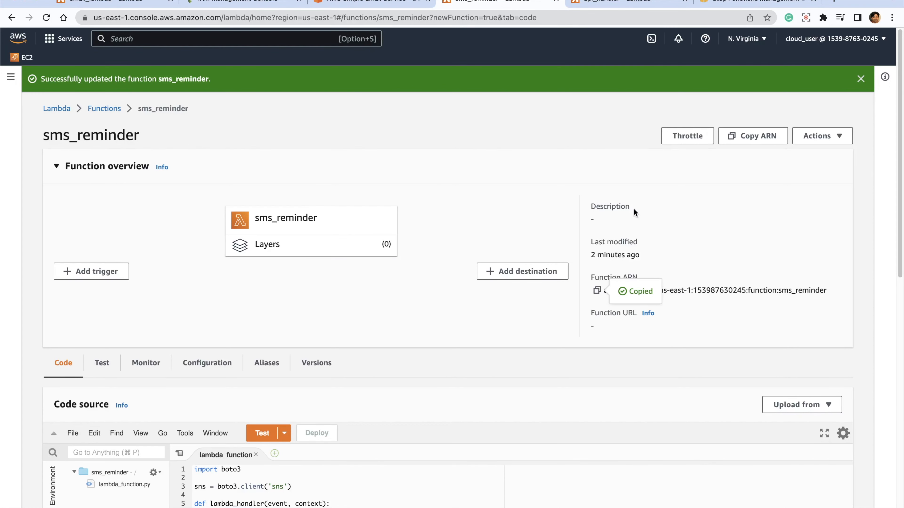
{"action": "left_click", "coordinate": [755, 8]}
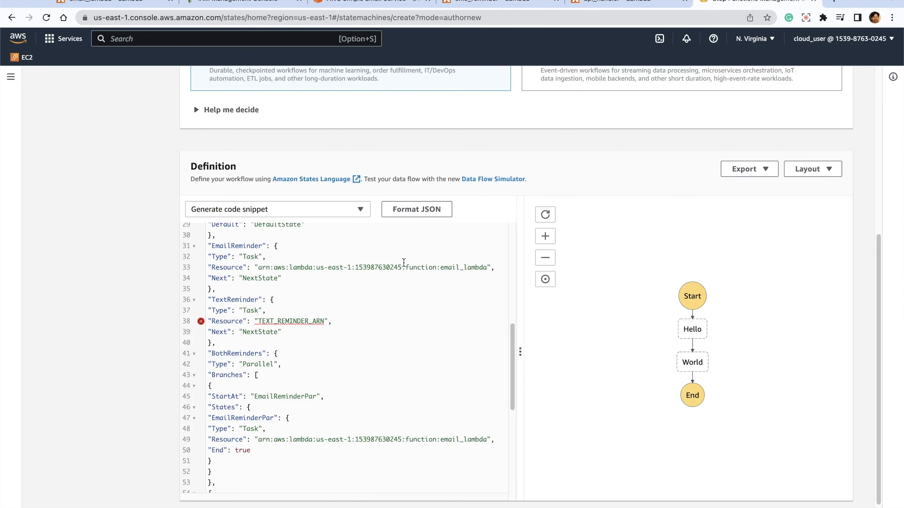
{"action": "double_click", "coordinate": [296, 321]}
{"action": "key", "text": "super+v"}
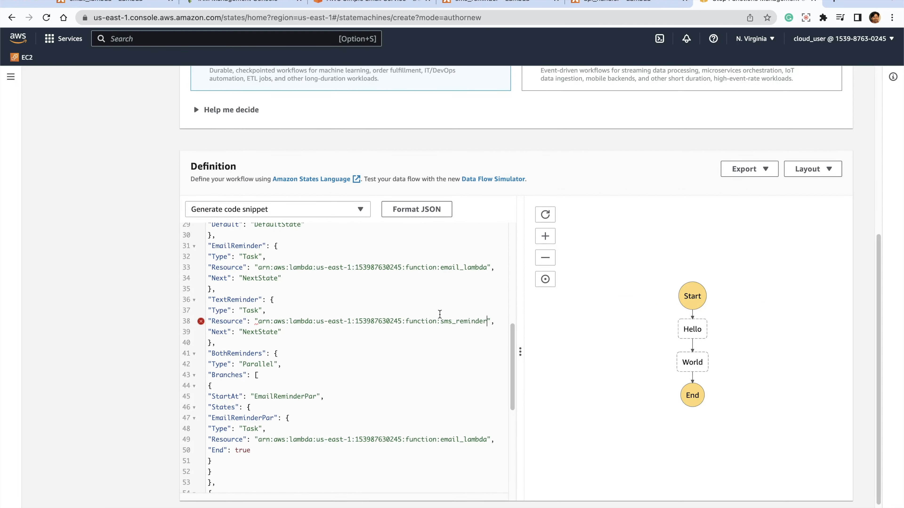
{"action": "scroll", "coordinate": [445, 380], "scroll_direction": "down", "scroll_amount": 5}
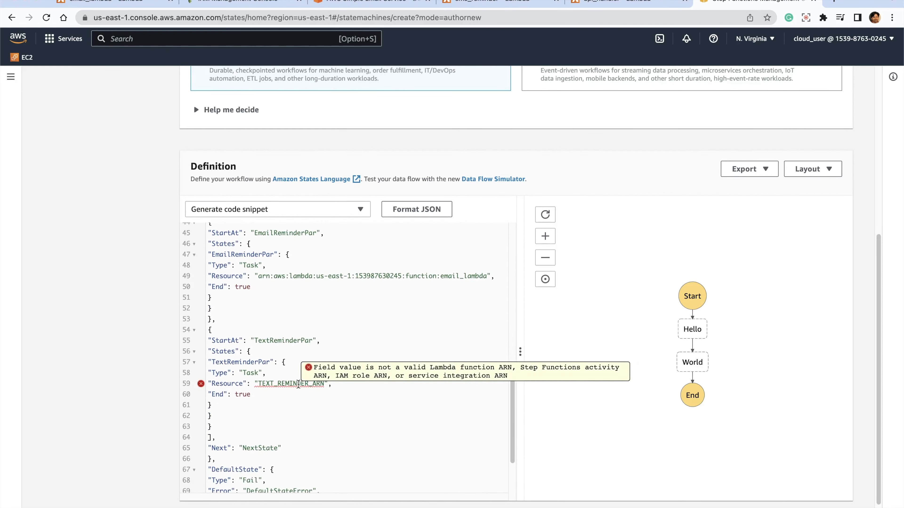
{"action": "key", "text": "super+v"}
- Format the state machine definition's JSON and review its states alongside the workflow graph
{"action": "scroll", "coordinate": [449, 367], "scroll_direction": "down", "scroll_amount": 3}
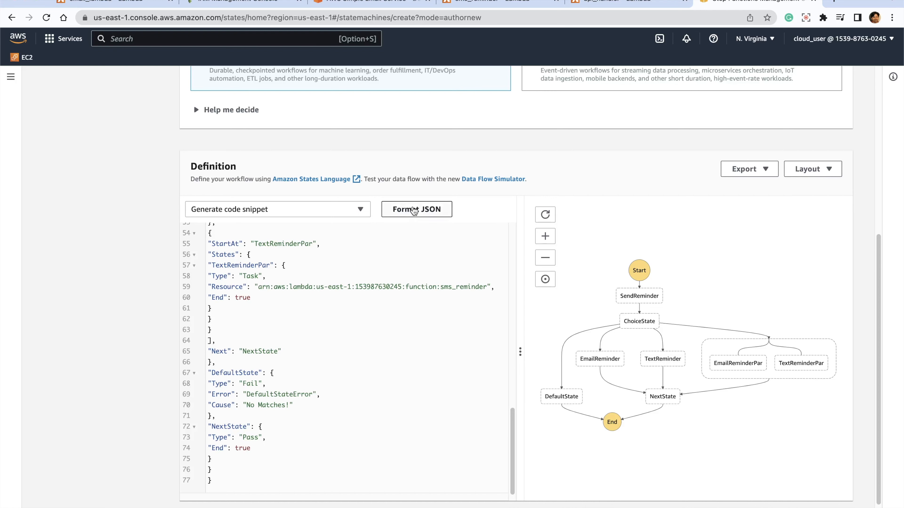
{"action": "left_click", "coordinate": [415, 209]}
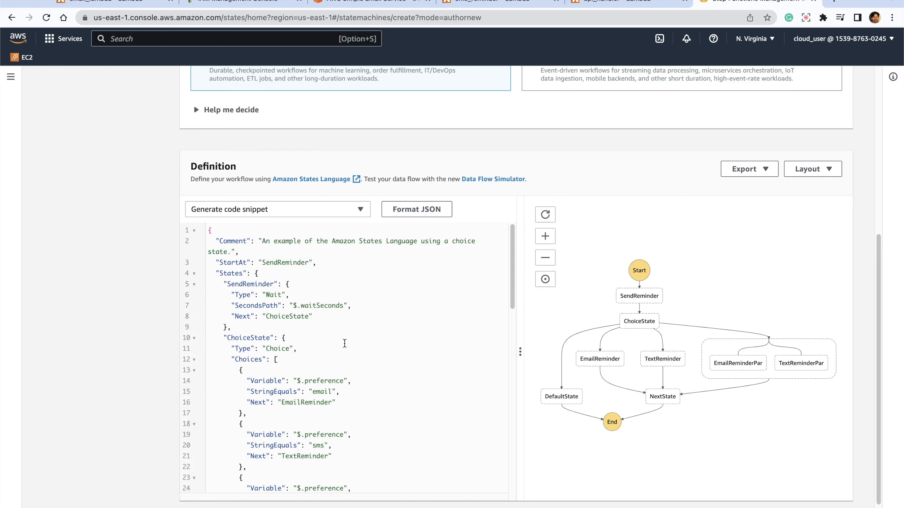
{"action": "scroll", "coordinate": [344, 343], "scroll_direction": "down", "scroll_amount": 12}
{"action": "scroll", "coordinate": [344, 343], "scroll_direction": "up", "scroll_amount": 12}
{"action": "scroll", "coordinate": [116, 317], "scroll_direction": "down", "scroll_amount": 1}
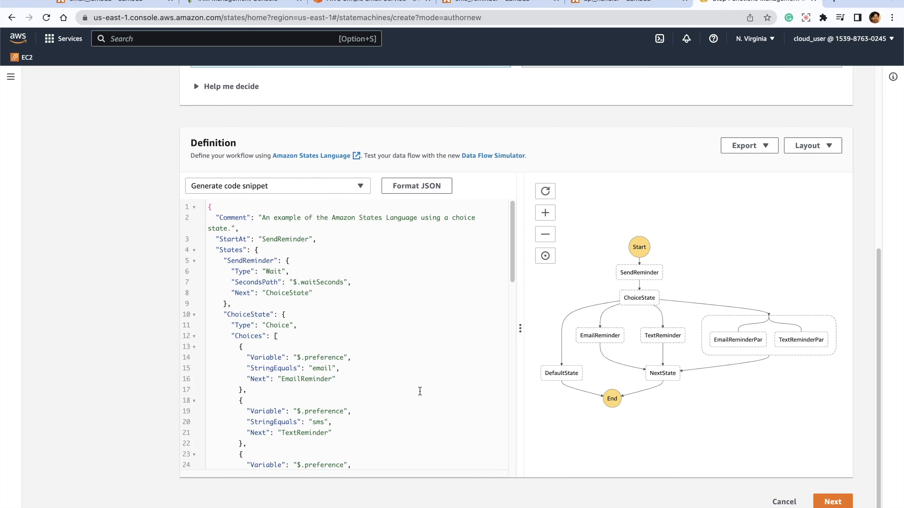
{"action": "scroll", "coordinate": [429, 396], "scroll_direction": "down", "scroll_amount": 15}
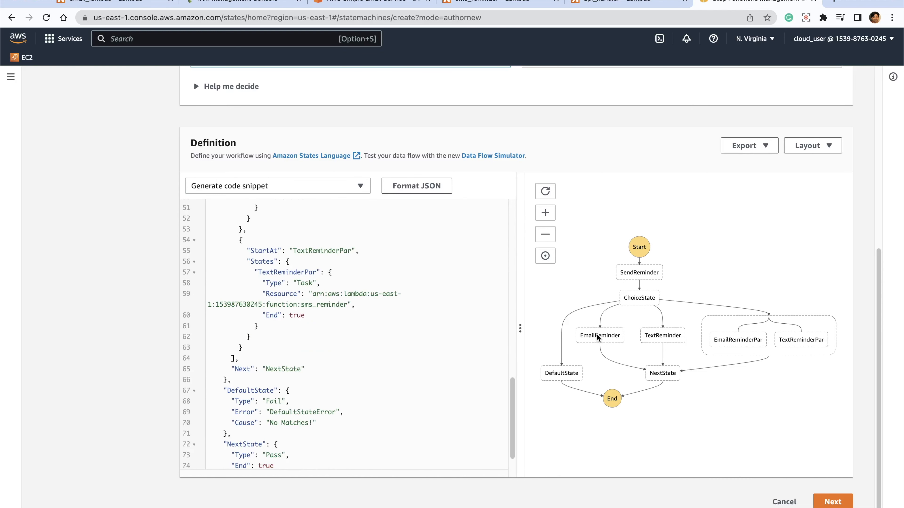
{"action": "scroll", "coordinate": [358, 341], "scroll_direction": "up", "scroll_amount": 4}
{"action": "scroll", "coordinate": [358, 341], "scroll_direction": "up", "scroll_amount": 4}
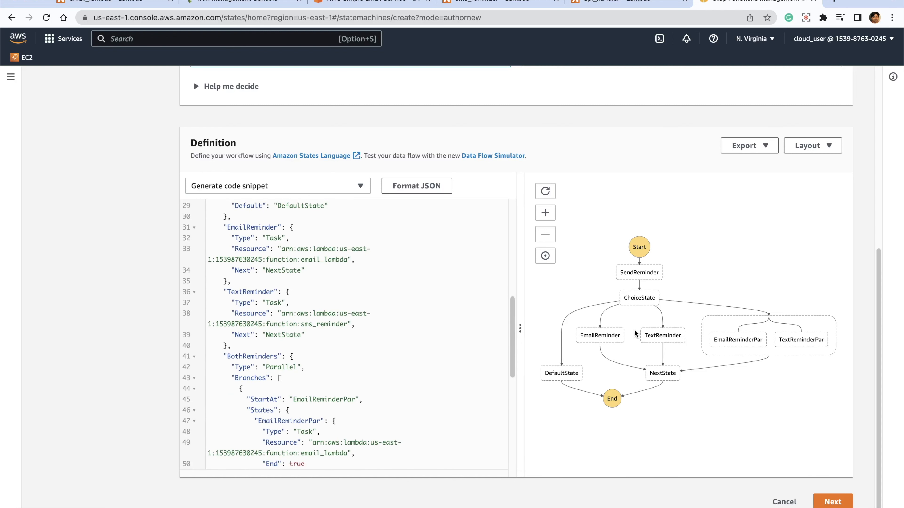
- Continue to the state machine details, use the existing execution role RoleForStepFunction, and create the state machine
{"action": "left_click", "coordinate": [838, 502]}
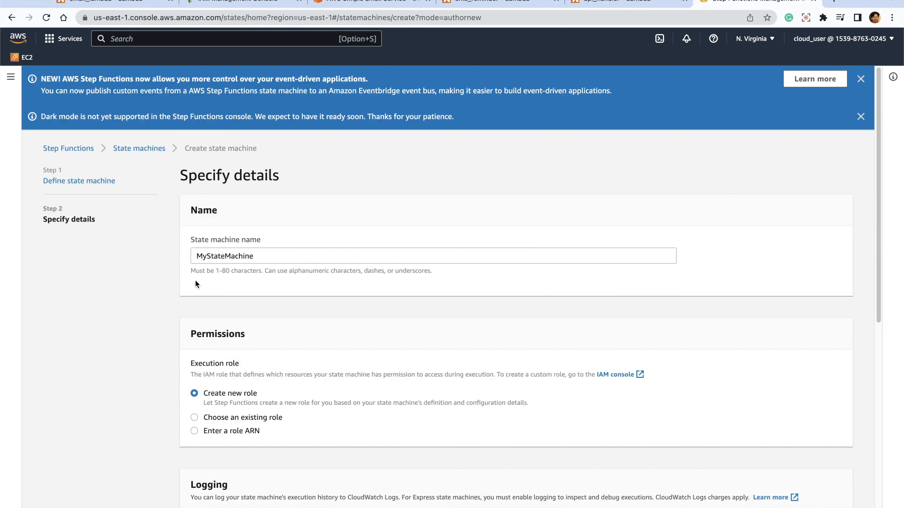
{"action": "scroll", "coordinate": [196, 282], "scroll_direction": "down", "scroll_amount": 5}
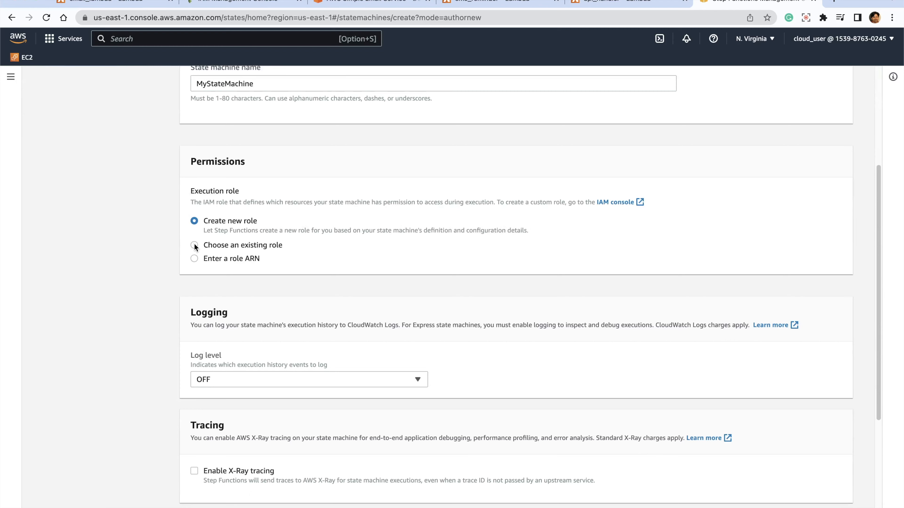
{"action": "left_click", "coordinate": [194, 245]}
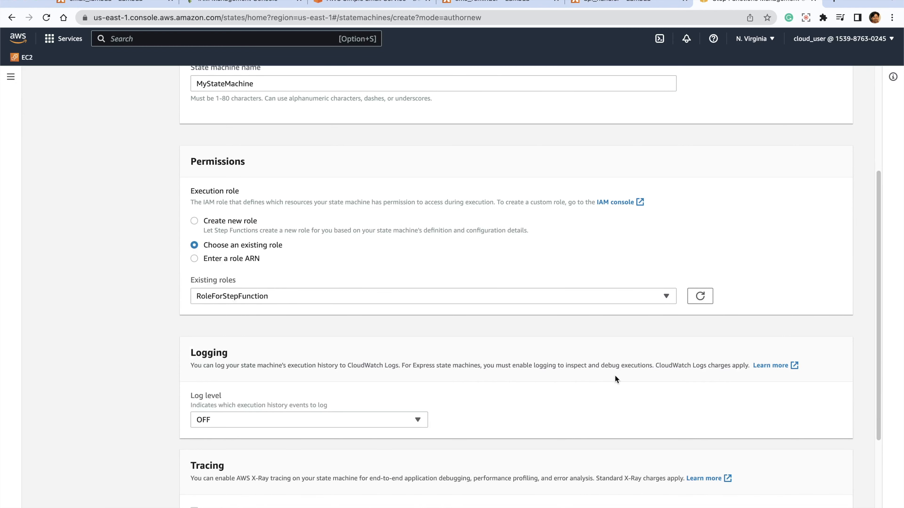
{"action": "scroll", "coordinate": [635, 384], "scroll_direction": "down", "scroll_amount": 4}
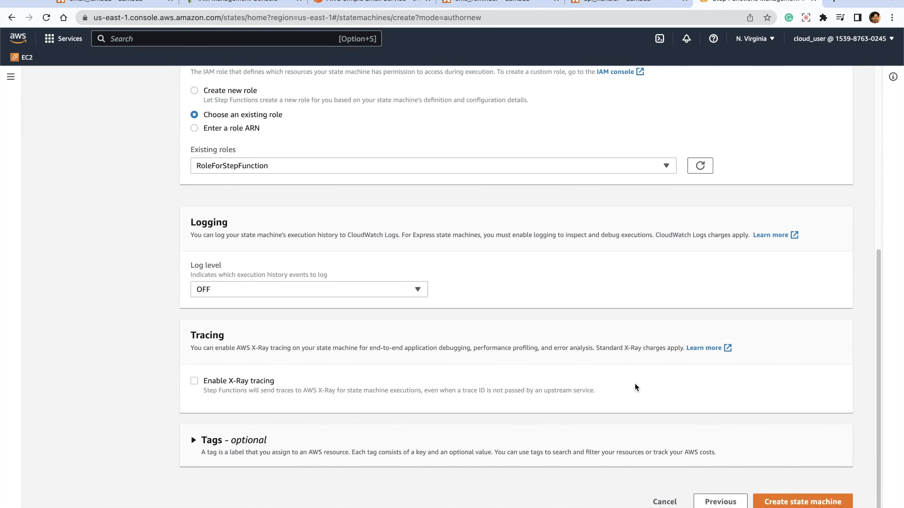
{"action": "left_click", "coordinate": [783, 501]}
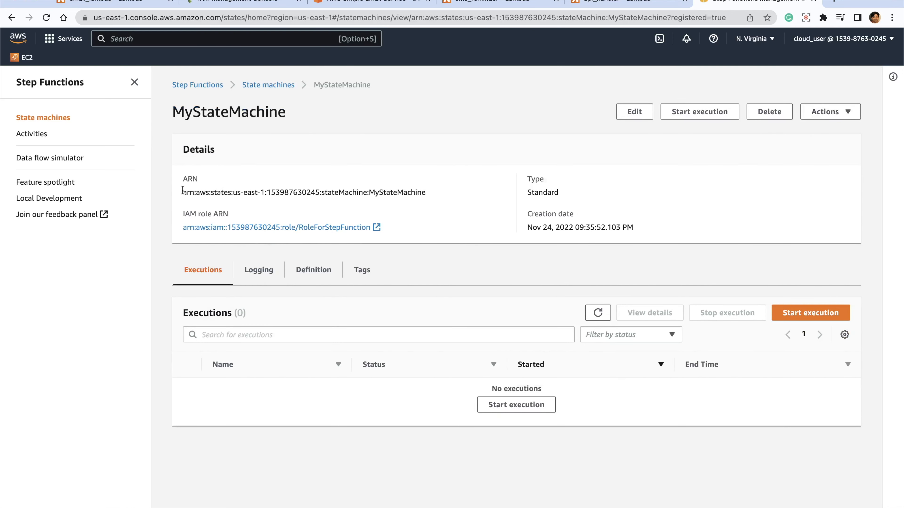
- Copy the ARN of MyStateMachine and paste it as the SFN_ARN value in the api_handler code
{"action": "left_click_drag", "start_coordinate": [183, 192], "coordinate": [424, 192]}
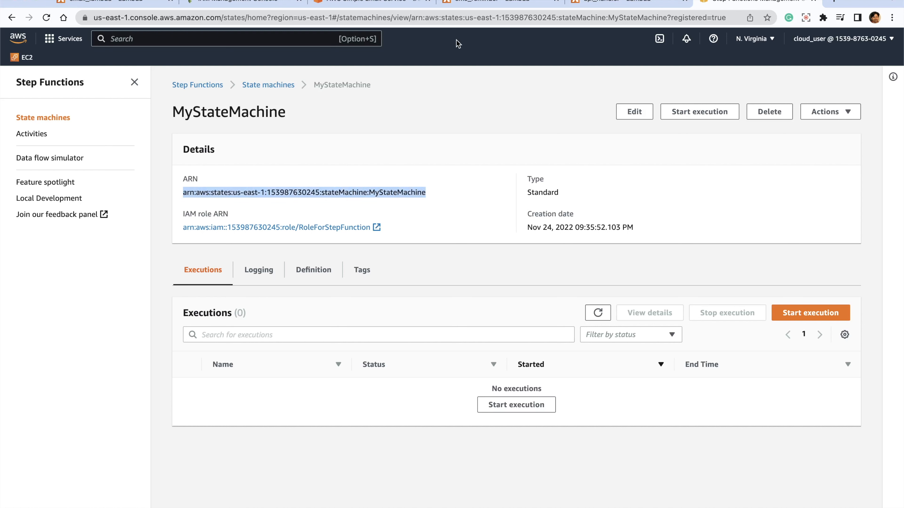
{"action": "left_click", "coordinate": [610, 1]}
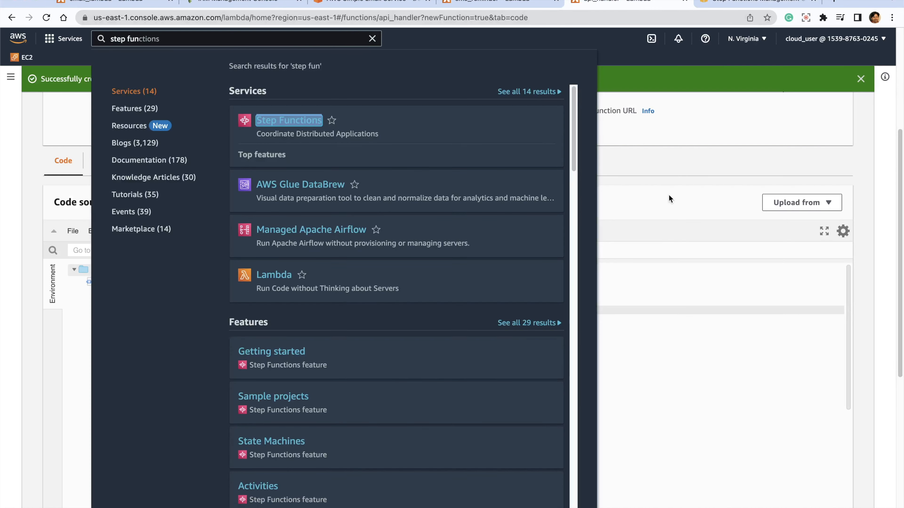
{"action": "left_click", "coordinate": [669, 194]}
{"action": "left_click", "coordinate": [241, 309]}
{"action": "left_click_drag", "start_coordinate": [248, 310], "coordinate": [307, 311]}
{"action": "key", "text": "ctrl+v"}
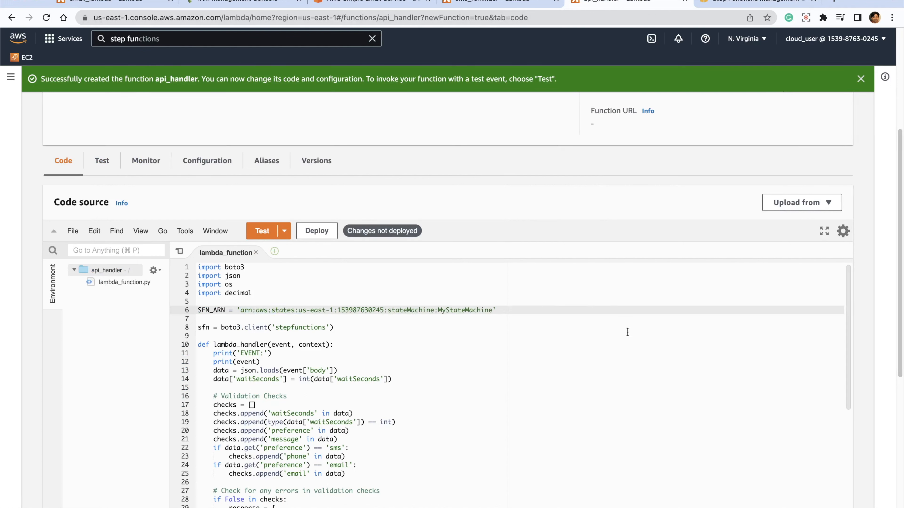
- Review the api_handler code's validation checks, error response, sfn.start_execution call and success response
{"action": "scroll", "coordinate": [463, 388], "scroll_direction": "down", "scroll_amount": 3}
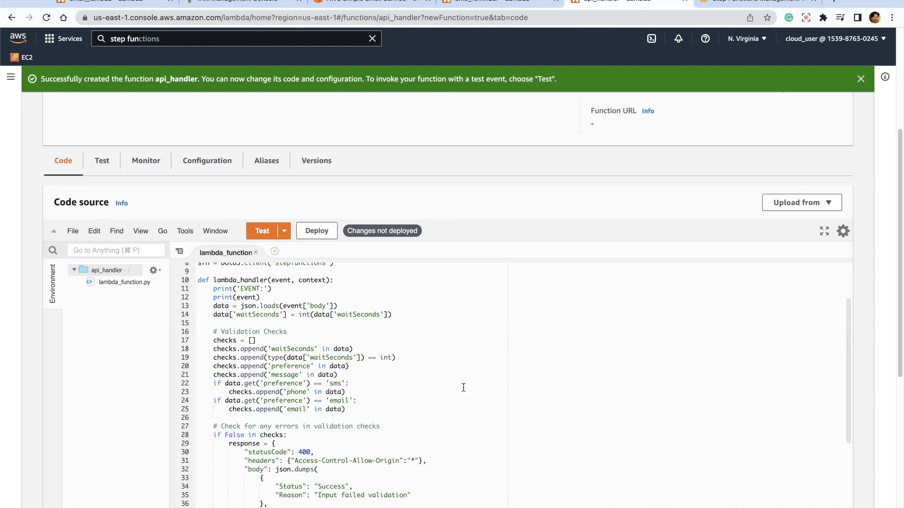
{"action": "scroll", "coordinate": [463, 388], "scroll_direction": "down", "scroll_amount": 8}
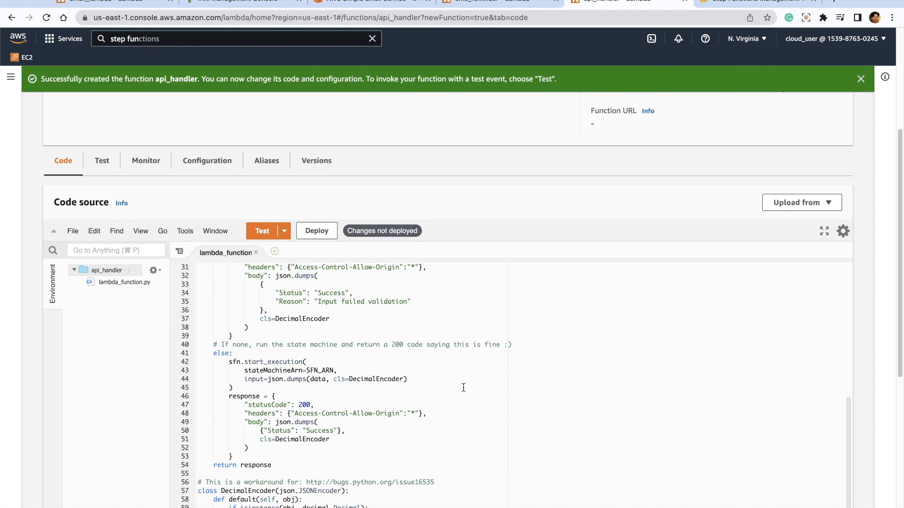
{"action": "scroll", "coordinate": [463, 387], "scroll_direction": "up", "scroll_amount": 10}
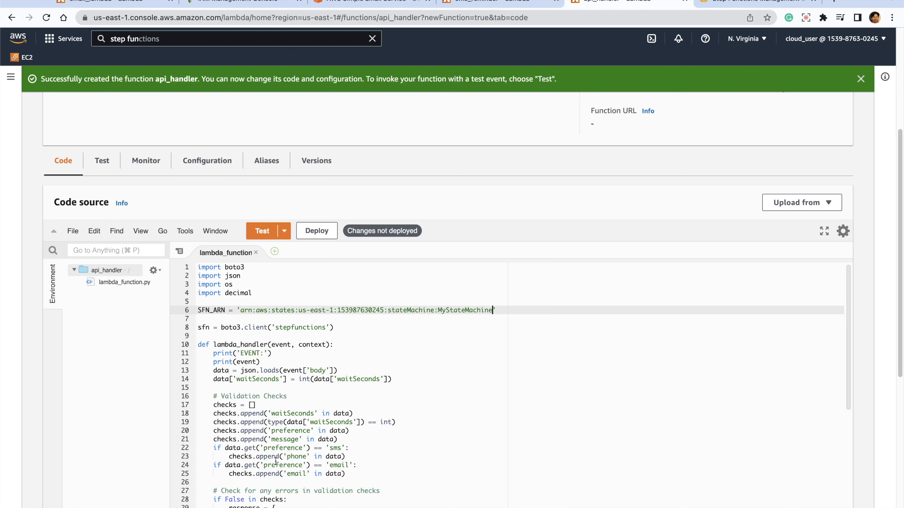
{"action": "scroll", "coordinate": [383, 456], "scroll_direction": "down", "scroll_amount": 5}
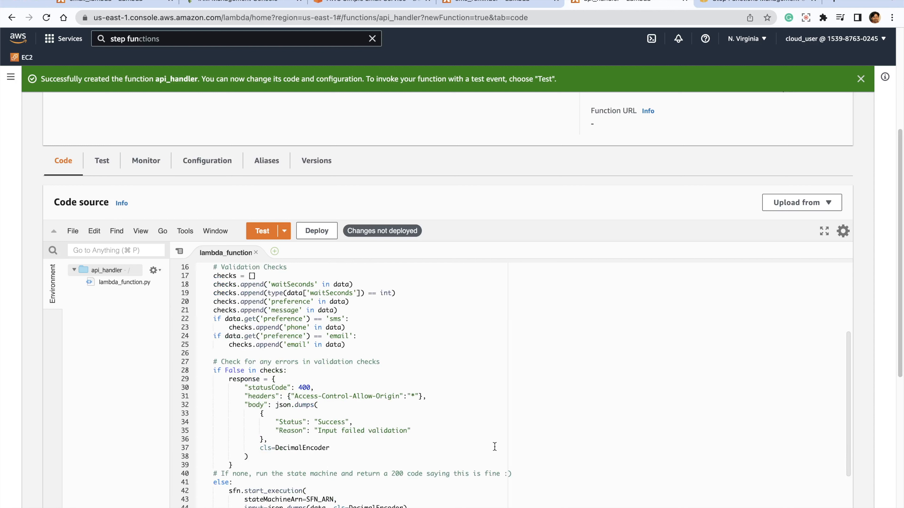
{"action": "scroll", "coordinate": [494, 447], "scroll_direction": "down", "scroll_amount": 7}
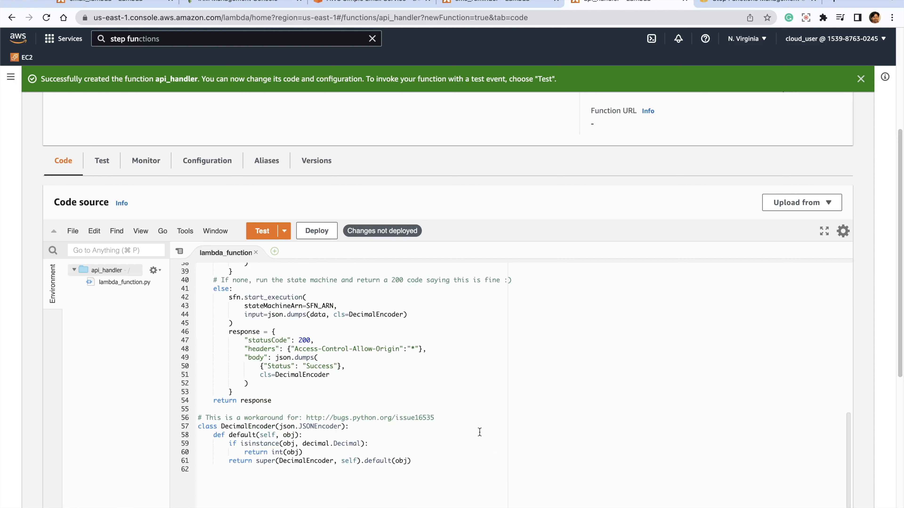
{"action": "left_click_drag", "start_coordinate": [224, 297], "coordinate": [319, 320]}
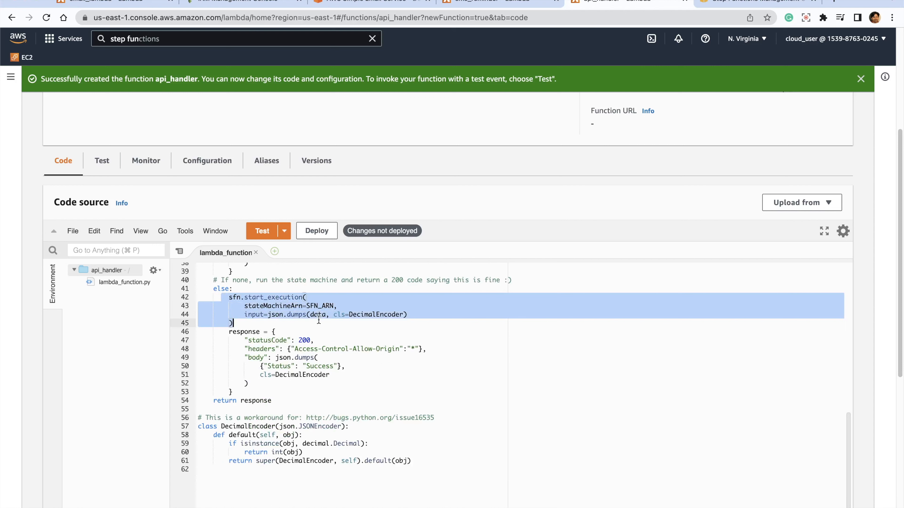
{"action": "left_click", "coordinate": [438, 384]}
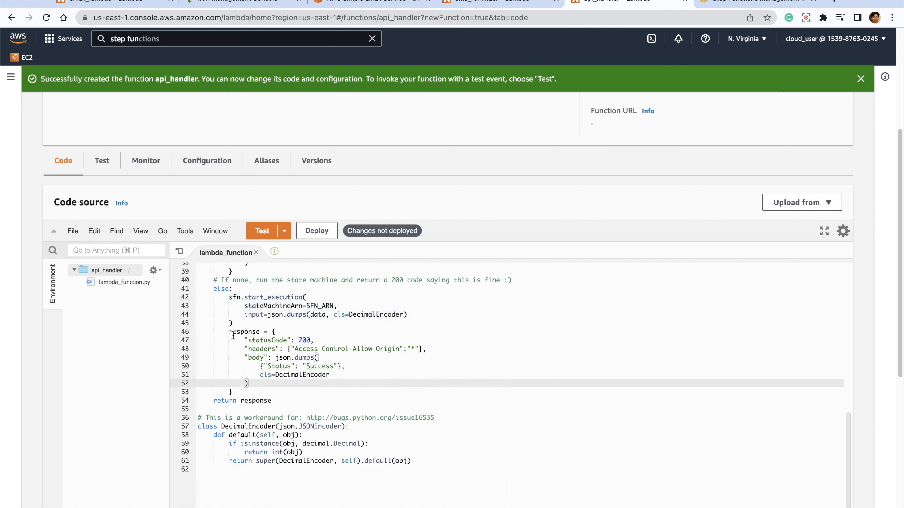
{"action": "left_click", "coordinate": [224, 332]}
{"action": "left_click_drag", "start_coordinate": [224, 331], "coordinate": [256, 386]}
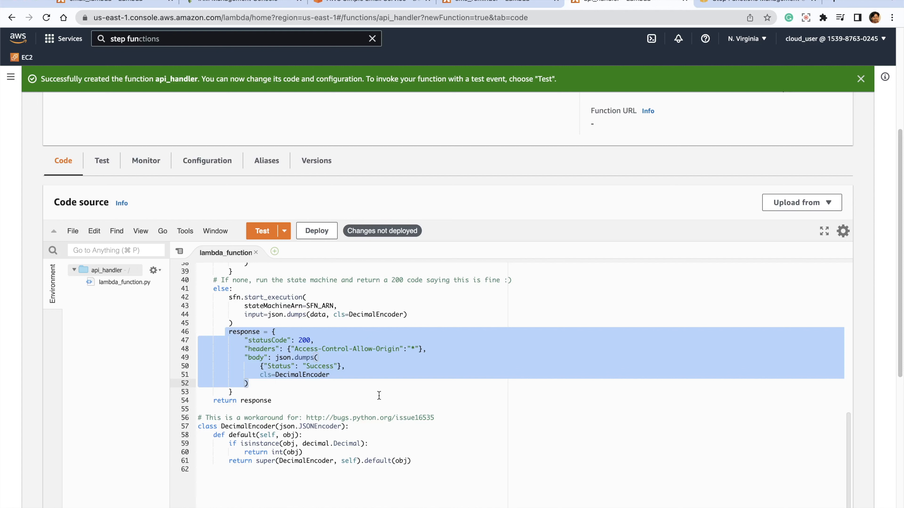
{"action": "left_click", "coordinate": [472, 400]}
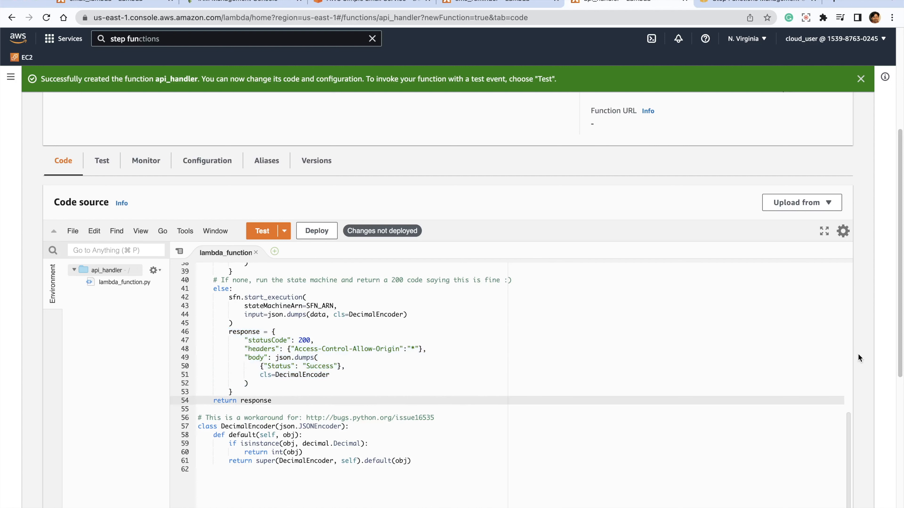
- Deploy the updated code of the api_handler Lambda function
{"action": "scroll", "coordinate": [858, 359], "scroll_direction": "down", "scroll_amount": 2}
{"action": "left_click", "coordinate": [314, 150]}
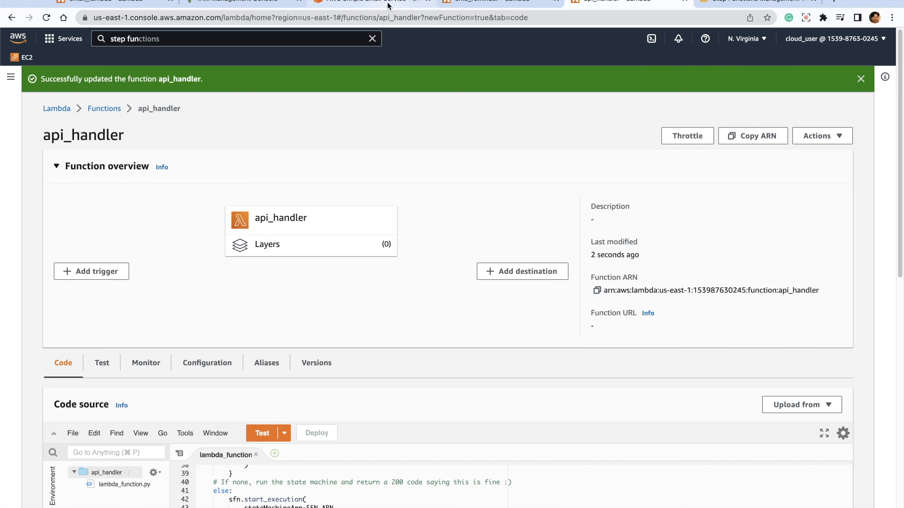
- Search the AWS services for API Gateway and open it in a new browser tab
{"action": "left_click", "coordinate": [498, 3]}
{"action": "left_click", "coordinate": [277, 33]}
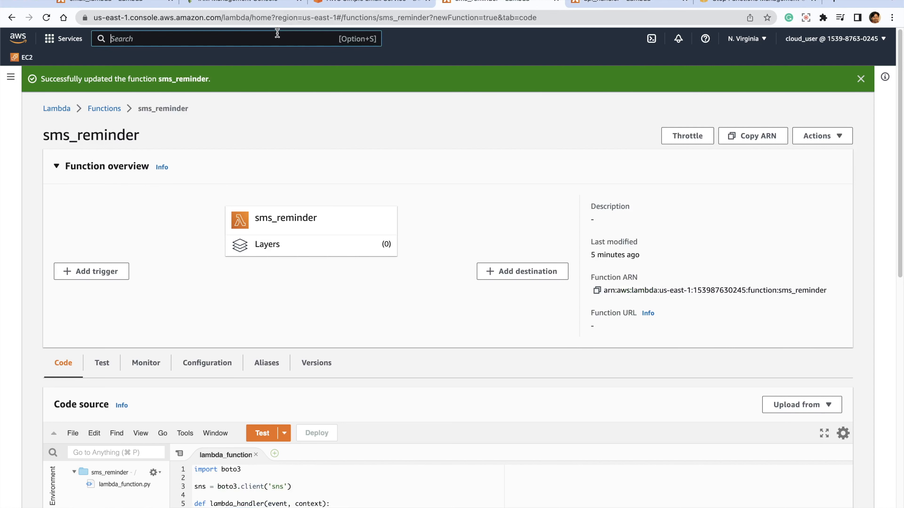
{"action": "type", "text": "apig"}
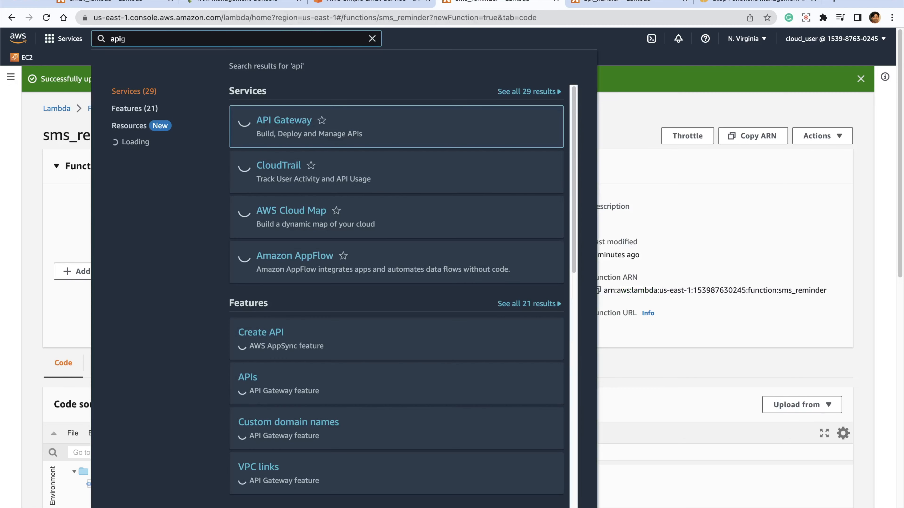
{"action": "key", "text": "BackSpace"}
{"action": "type", "text": "ga"}
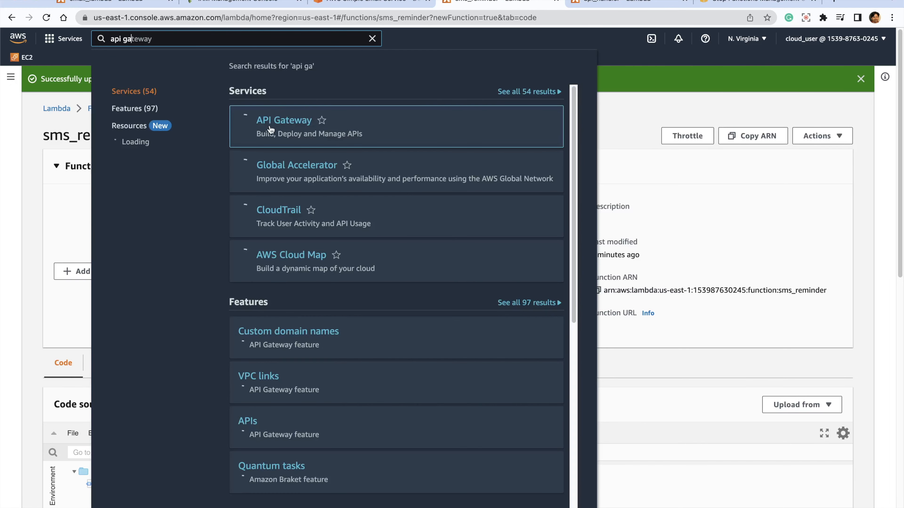
{"action": "right_click", "coordinate": [276, 124]}
{"action": "left_click", "coordinate": [305, 126]}
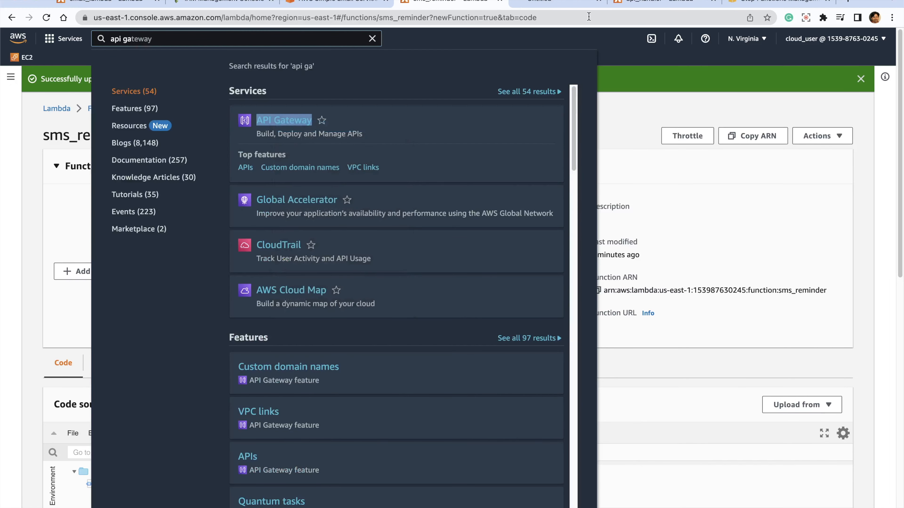
{"action": "left_click", "coordinate": [539, 2]}
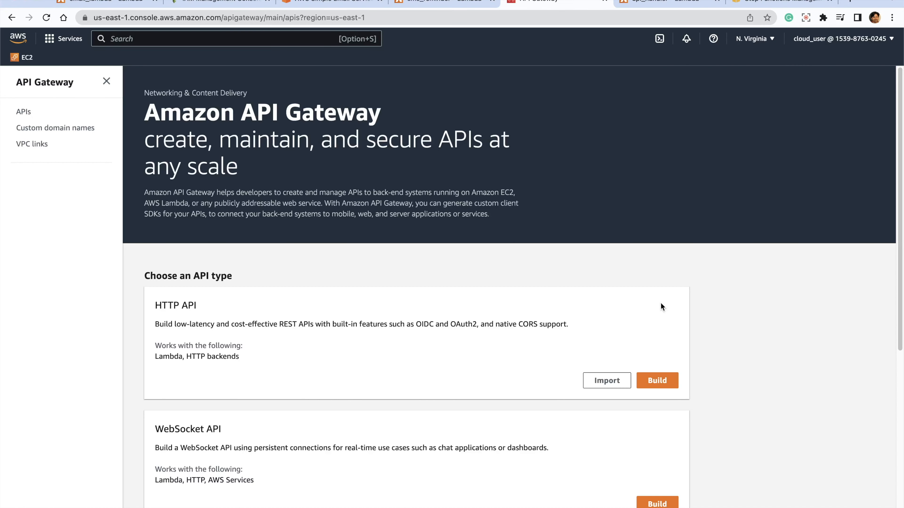
- Start building a public REST API rather than the private one and dismiss the first-API introduction
{"action": "scroll", "coordinate": [757, 283], "scroll_direction": "down", "scroll_amount": 7}
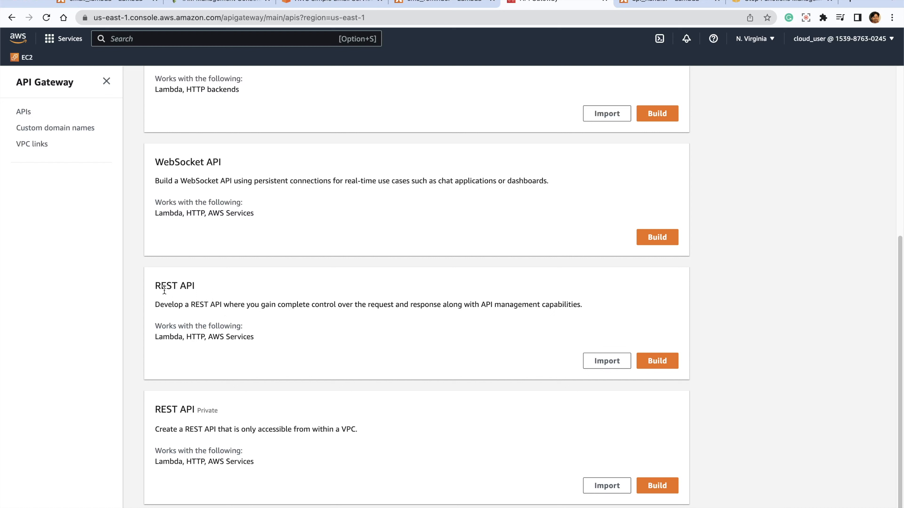
{"action": "left_click_drag", "start_coordinate": [155, 286], "coordinate": [195, 285]}
{"action": "left_click_drag", "start_coordinate": [158, 410], "coordinate": [222, 406]}
{"action": "left_click", "coordinate": [243, 407]}
{"action": "double_click", "coordinate": [208, 410]}
{"action": "left_click", "coordinate": [348, 427]}
{"action": "left_click", "coordinate": [656, 366]}
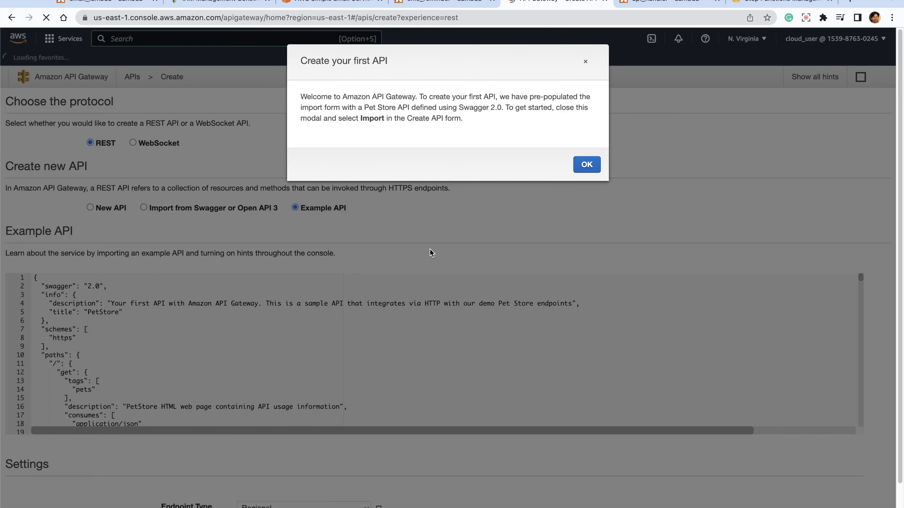
{"action": "left_click", "coordinate": [580, 171]}
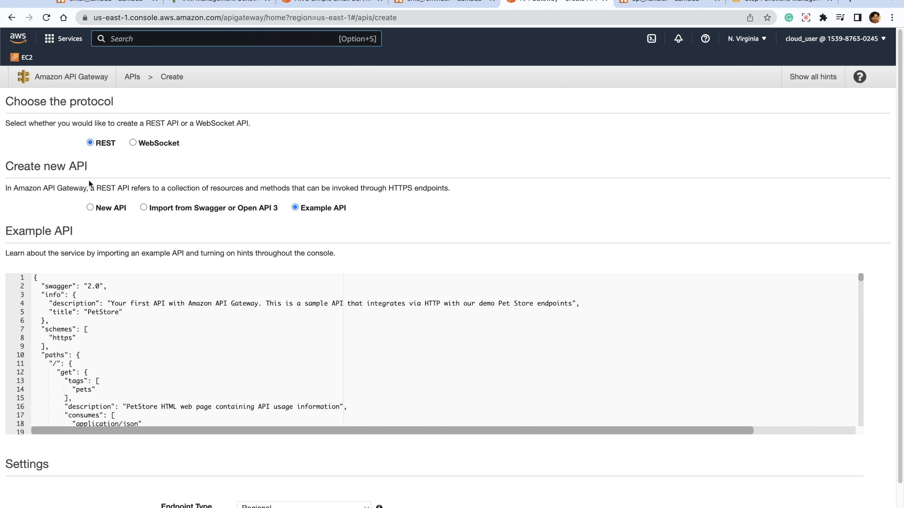
- Create a new REST API named Reminders with the Regional endpoint type
{"action": "left_click", "coordinate": [89, 207]}
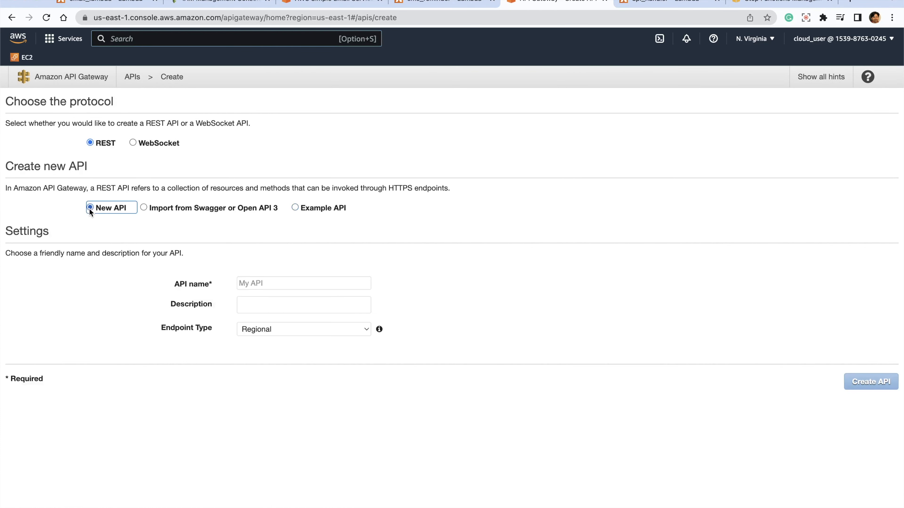
{"action": "left_click", "coordinate": [297, 280]}
{"action": "type", "text": "Reminders"}
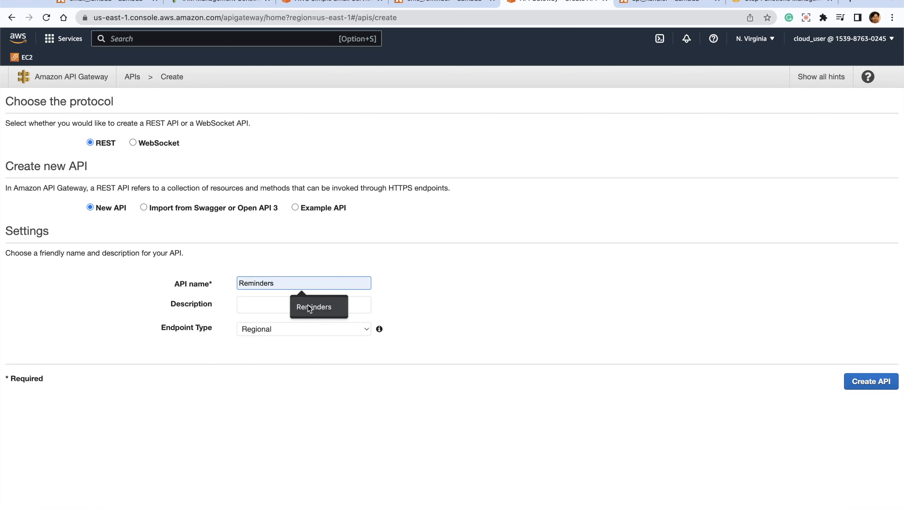
{"action": "left_click", "coordinate": [310, 305]}
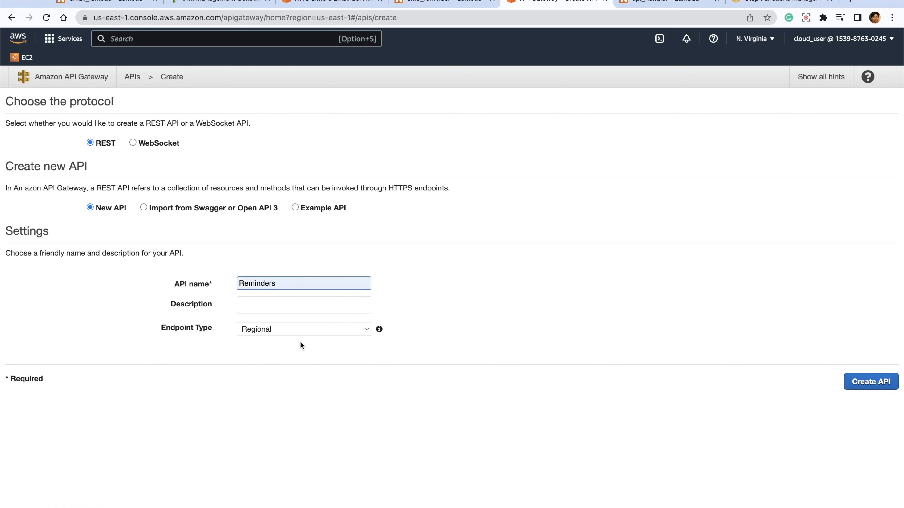
{"action": "left_click", "coordinate": [870, 381]}
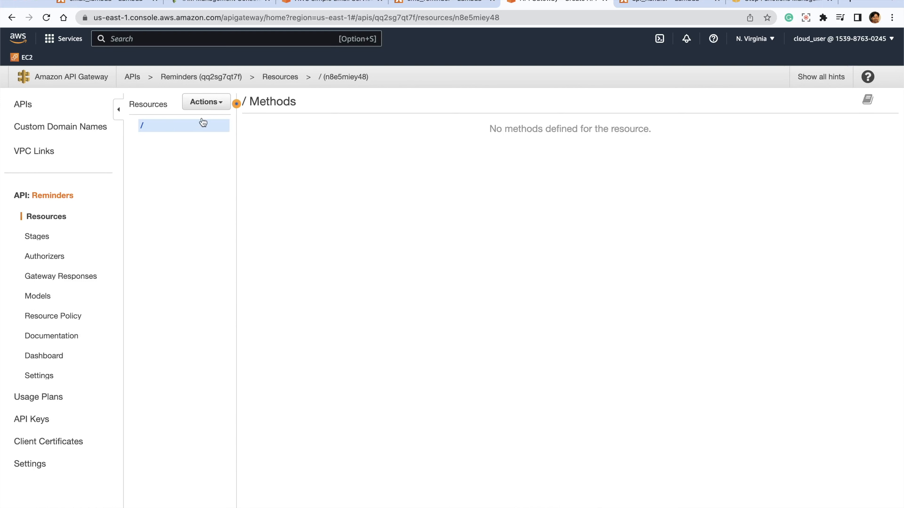
- Create a child resource named reminders under the API root with API Gateway CORS enabled
{"action": "left_click", "coordinate": [220, 103]}
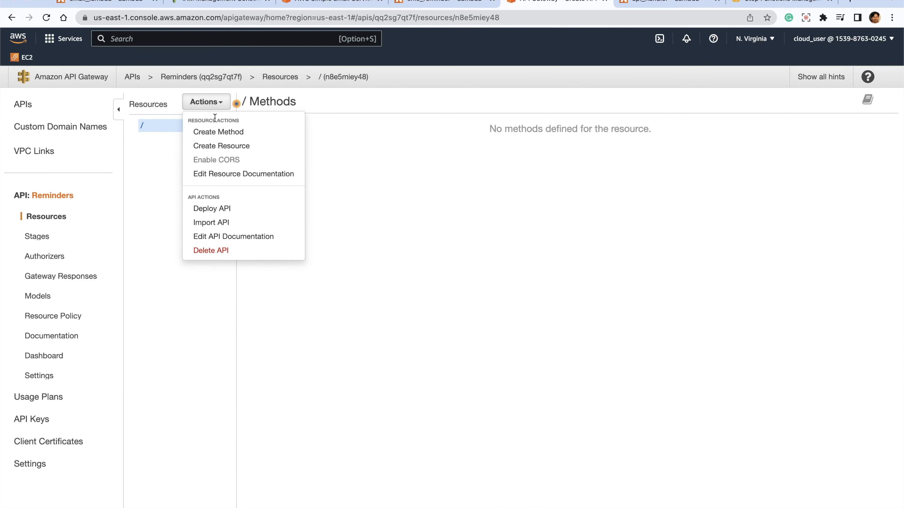
{"action": "left_click", "coordinate": [217, 146]}
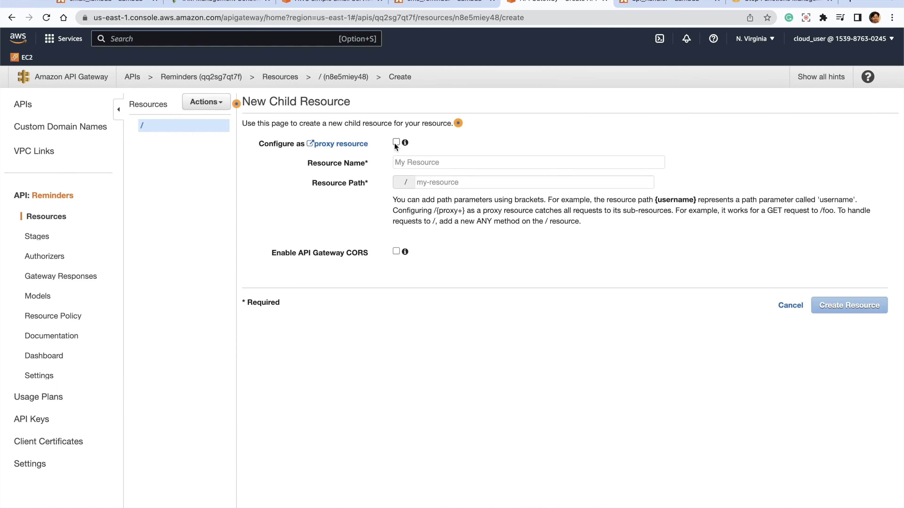
{"action": "left_click", "coordinate": [485, 163]}
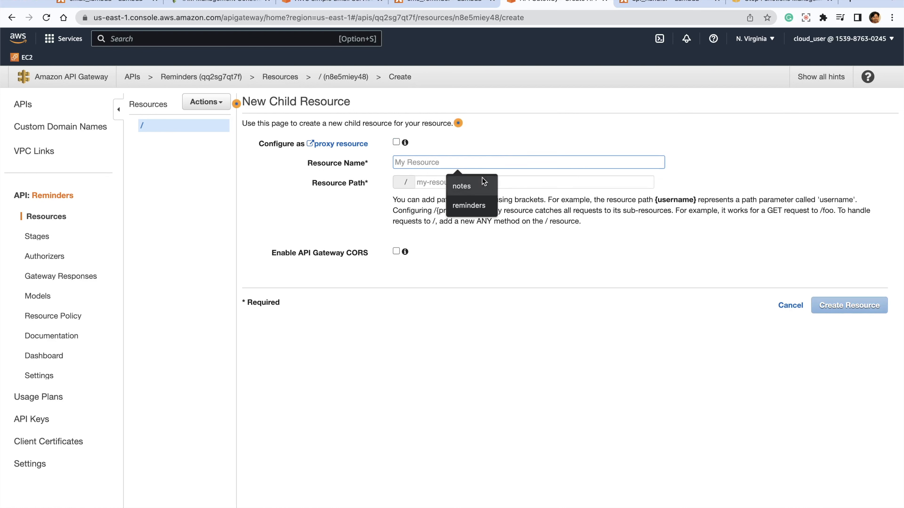
{"action": "left_click", "coordinate": [469, 205]}
{"action": "left_click", "coordinate": [396, 251]}
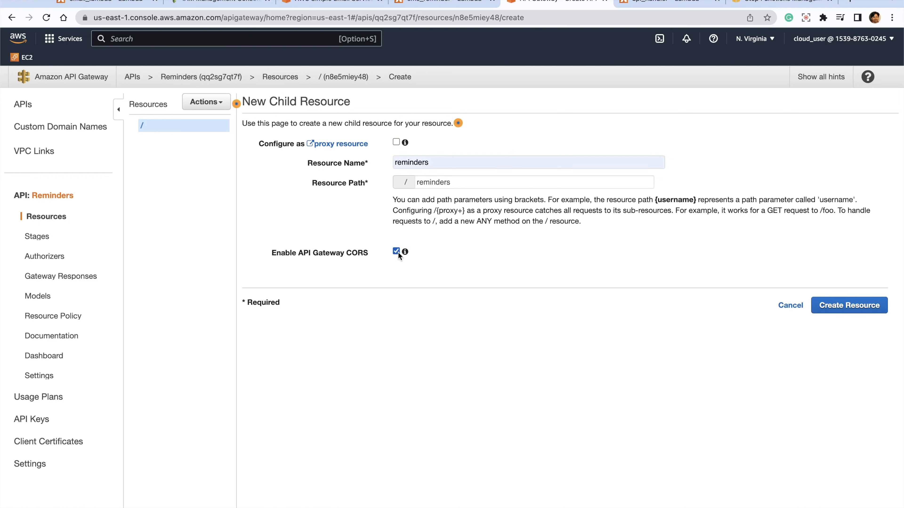
{"action": "left_click", "coordinate": [851, 307]}
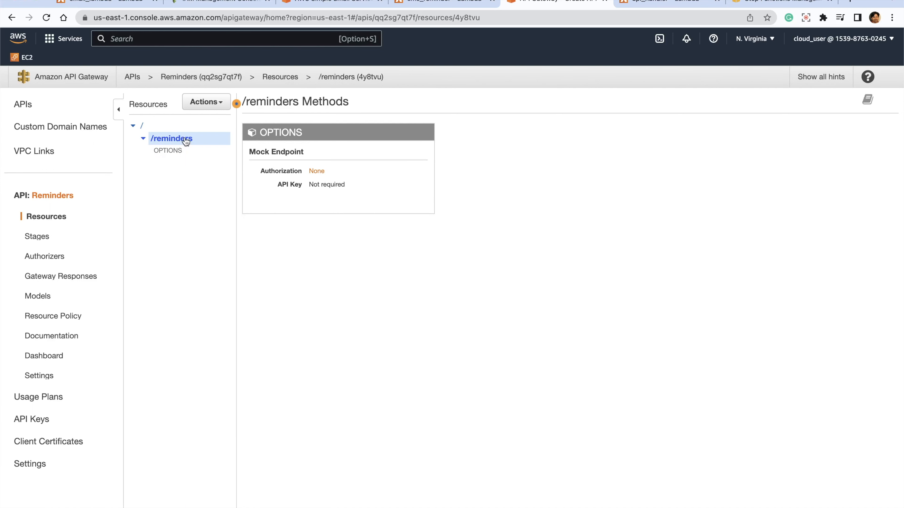
- Add a POST method to the /reminders resource
{"action": "left_click", "coordinate": [212, 104]}
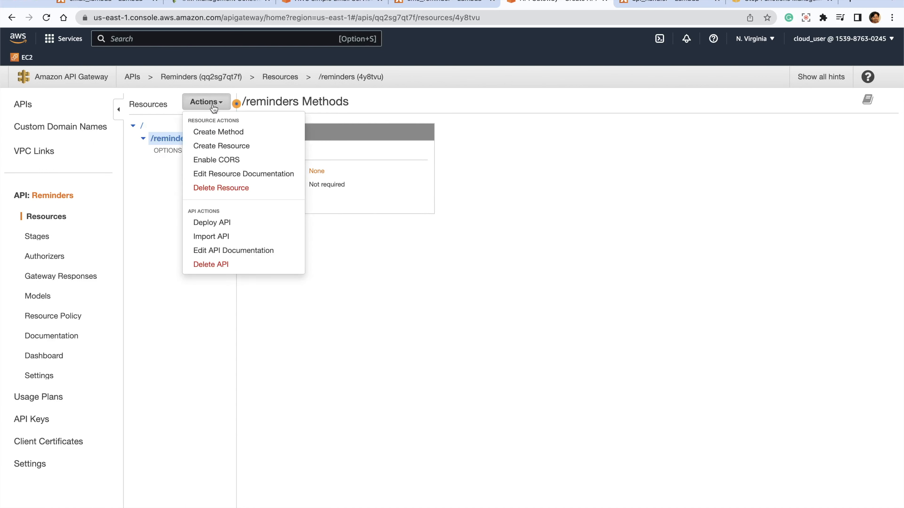
{"action": "left_click", "coordinate": [216, 132]}
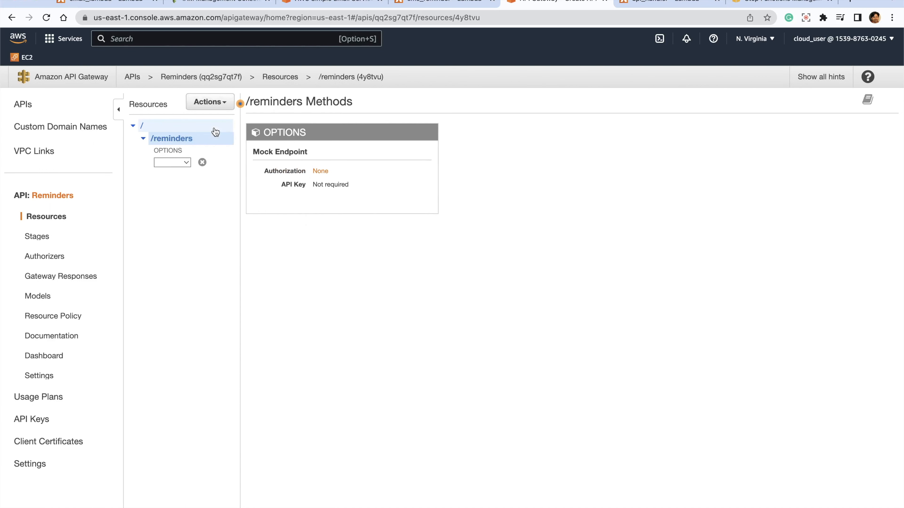
{"action": "left_click", "coordinate": [185, 164]}
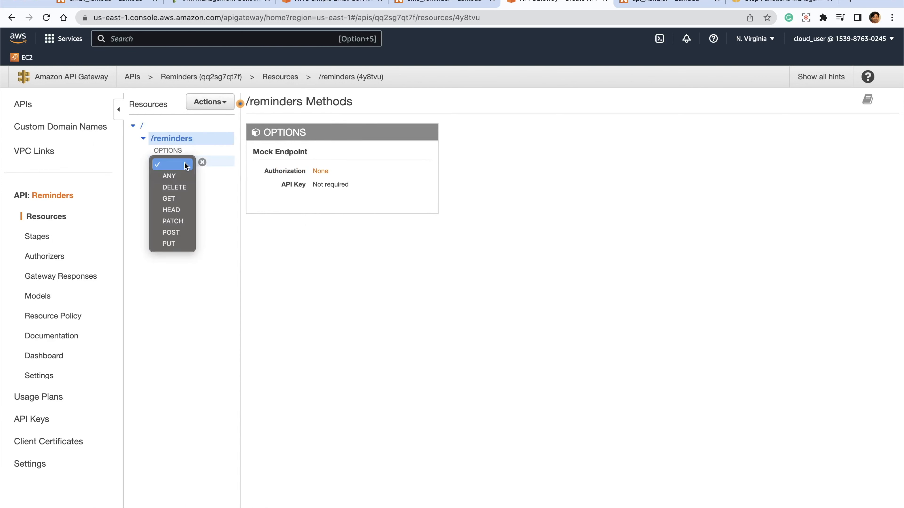
{"action": "left_click", "coordinate": [174, 232]}
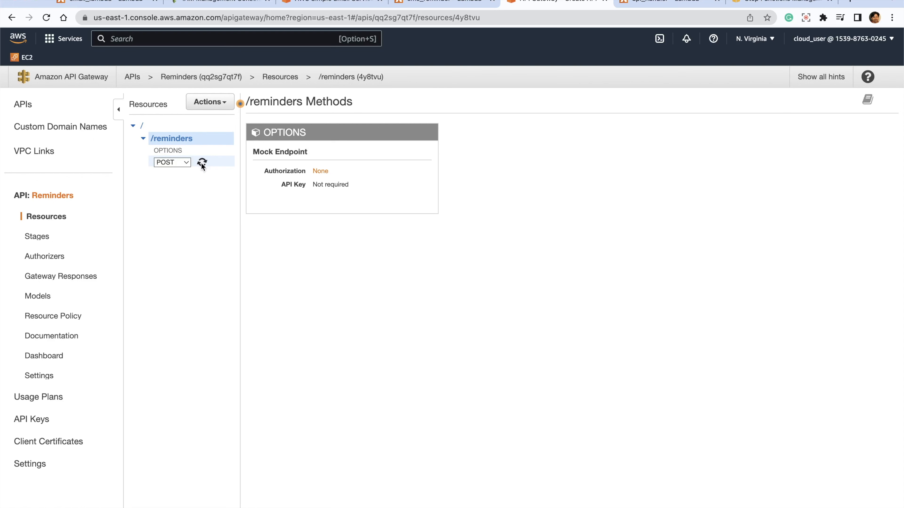
{"action": "left_click", "coordinate": [202, 163]}
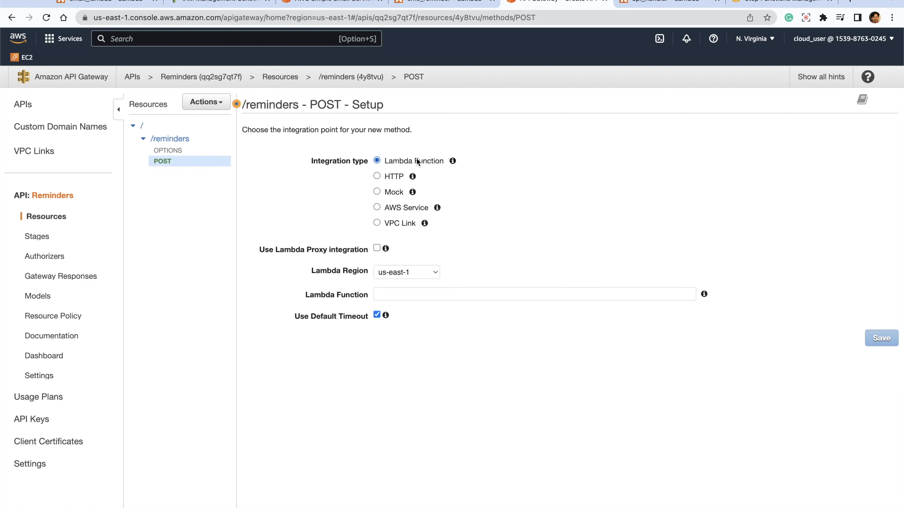
- Integrate the POST method with the api_handler Lambda function and grant API Gateway permission to invoke it
{"action": "left_click", "coordinate": [381, 296]}
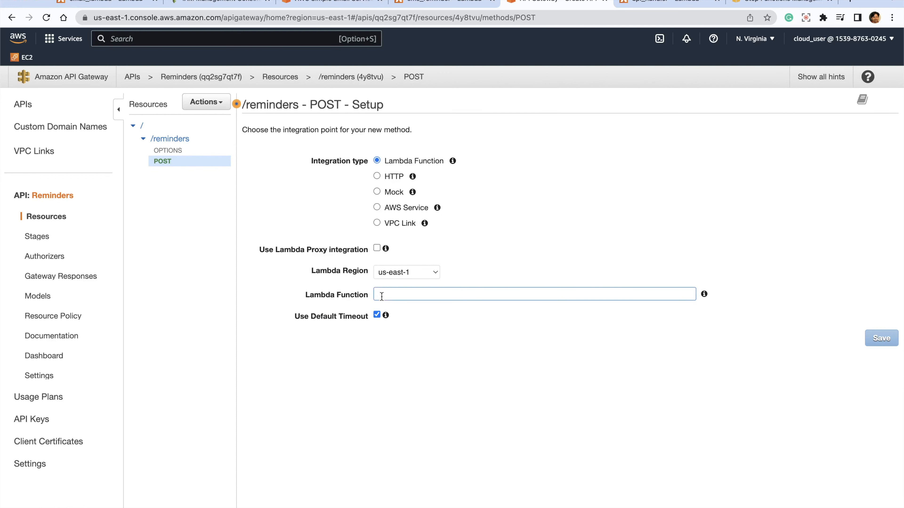
{"action": "type", "text": "ap"}
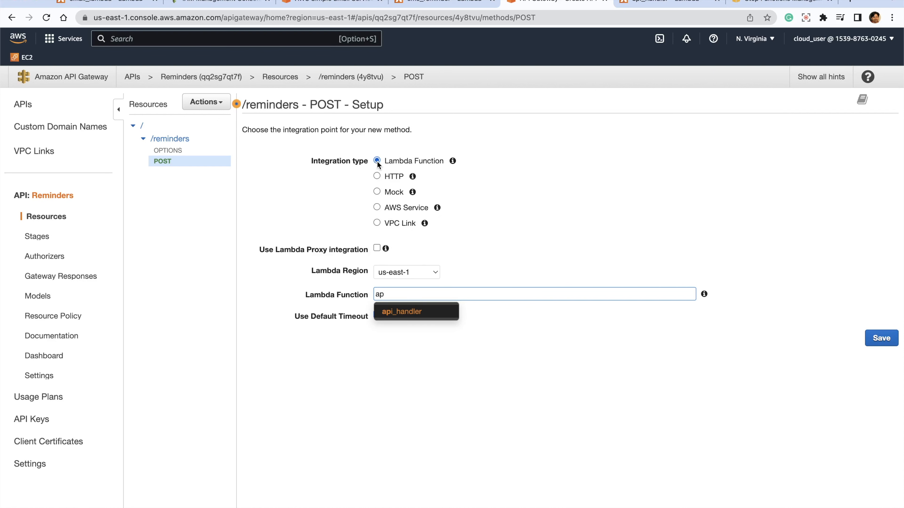
{"action": "left_click", "coordinate": [394, 312]}
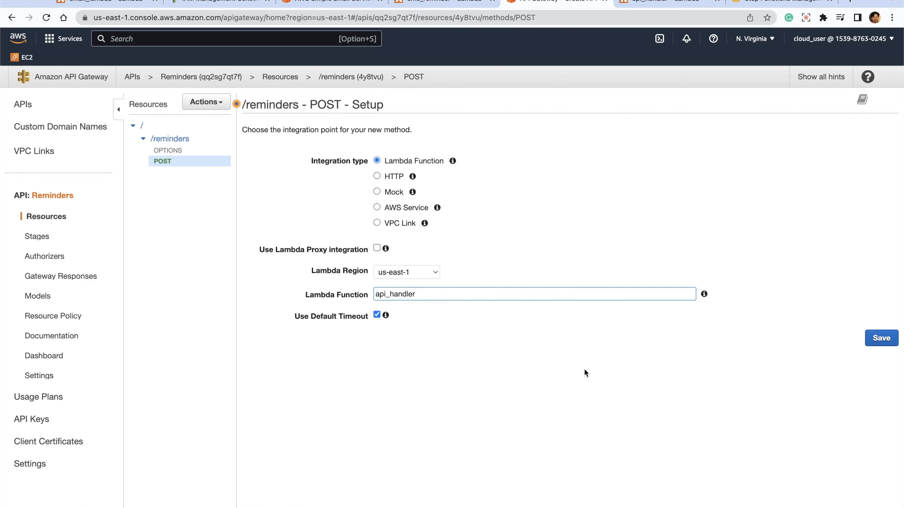
{"action": "left_click", "coordinate": [883, 339]}
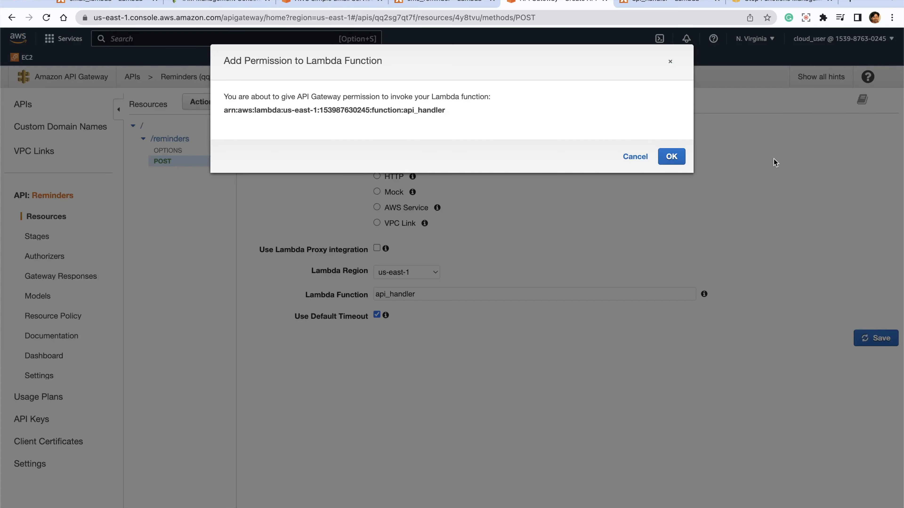
{"action": "left_click", "coordinate": [669, 157]}
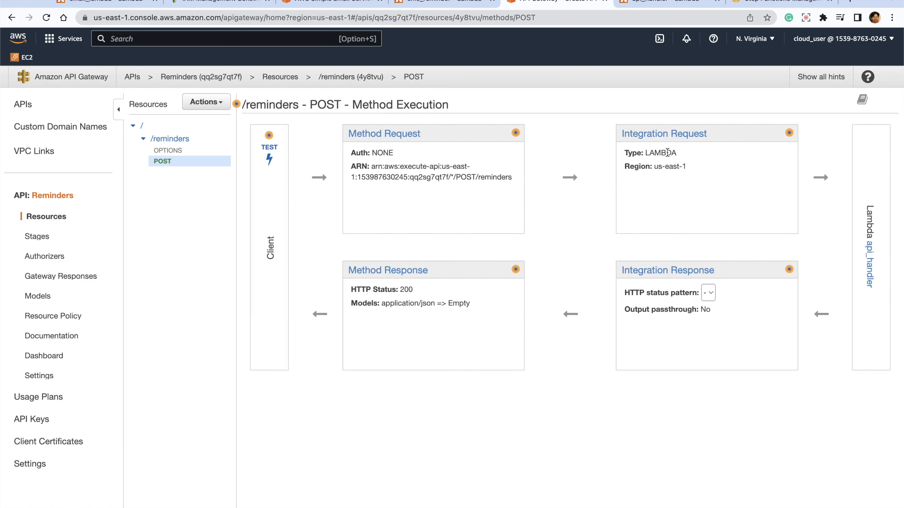
- Deploy the Reminders API to a new stage named Prod
{"action": "left_click", "coordinate": [206, 102]}
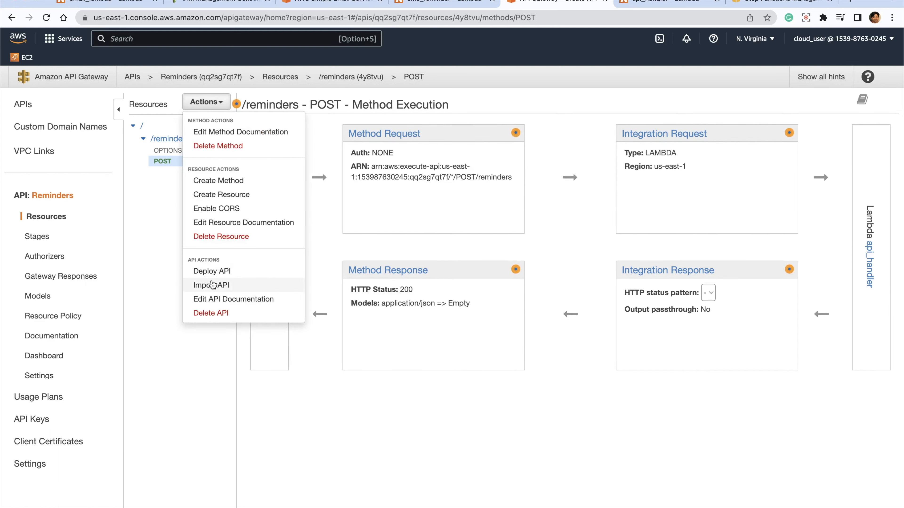
{"action": "left_click", "coordinate": [221, 272]}
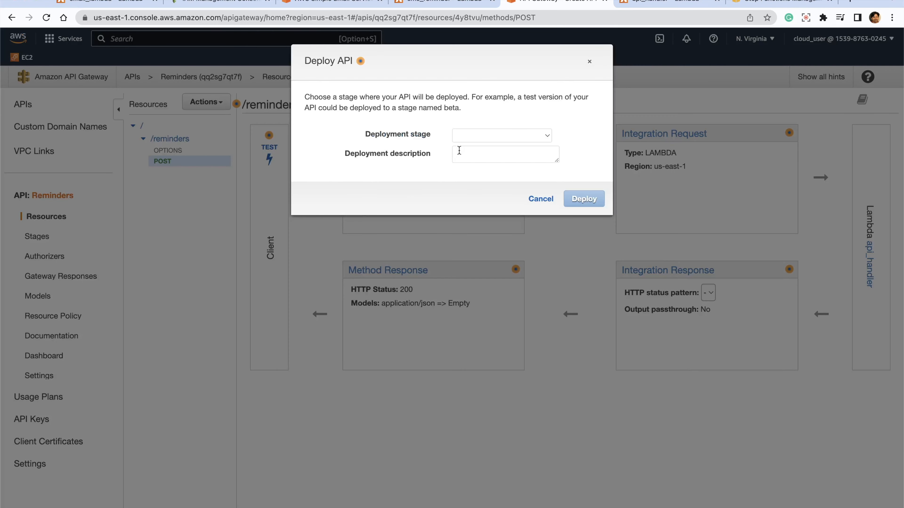
{"action": "left_click", "coordinate": [470, 136]}
{"action": "left_click", "coordinate": [471, 148]}
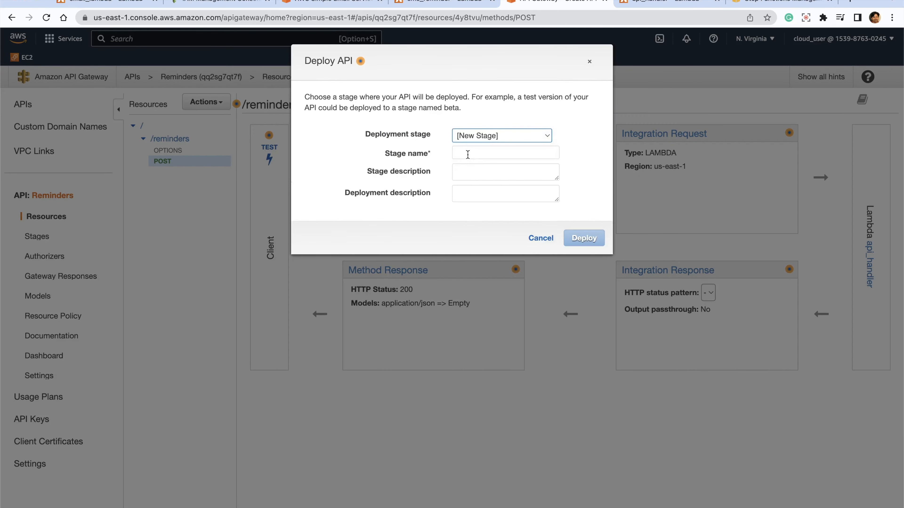
{"action": "left_click", "coordinate": [467, 154]}
{"action": "left_click", "coordinate": [510, 195]}
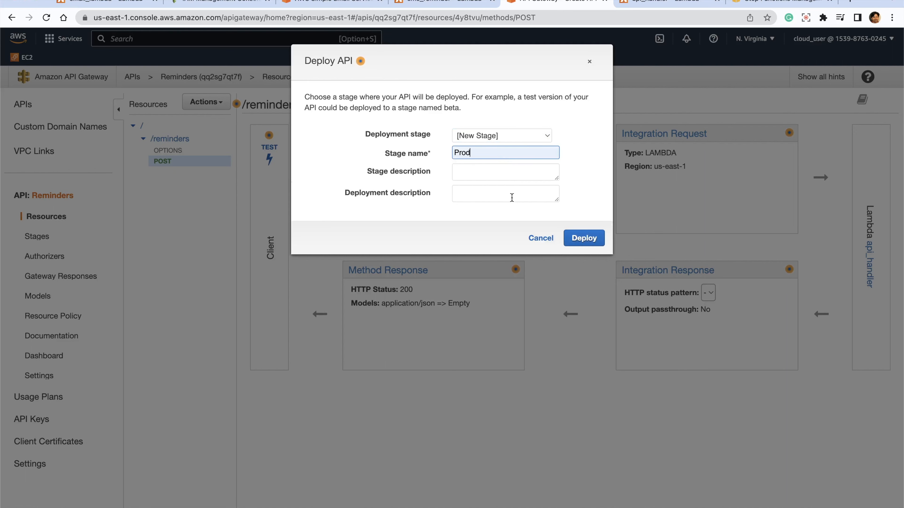
{"action": "left_click", "coordinate": [590, 238]}
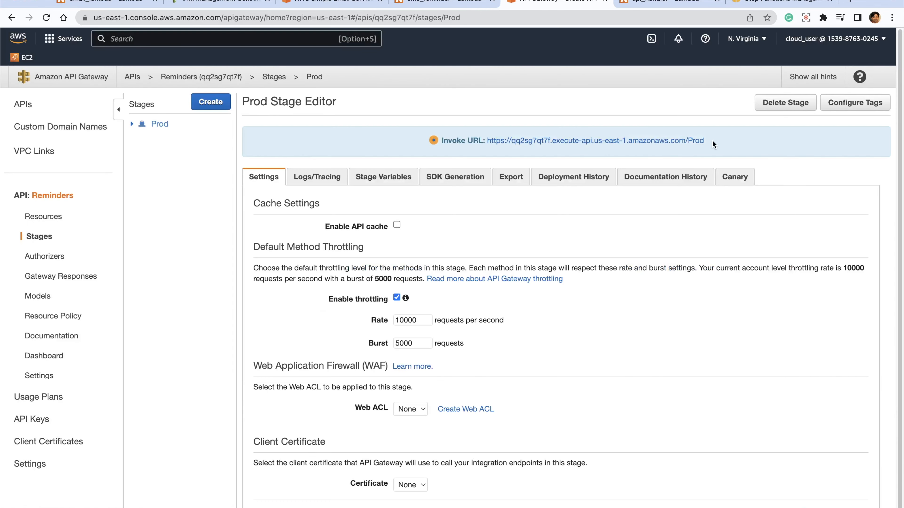
- Select the Prod stage's invoke URL and look over the stage settings
{"action": "left_click_drag", "start_coordinate": [713, 141], "coordinate": [487, 141]}
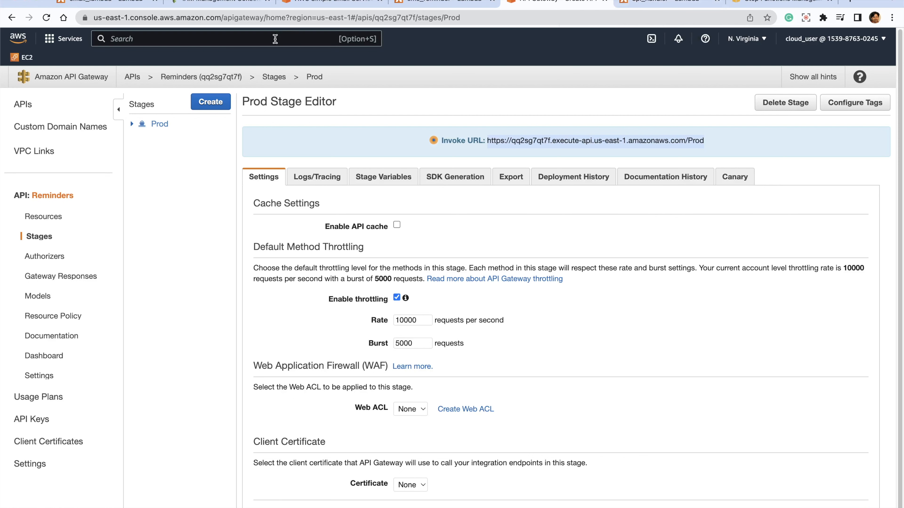
{"action": "scroll", "coordinate": [612, 276], "scroll_direction": "down", "scroll_amount": 1}
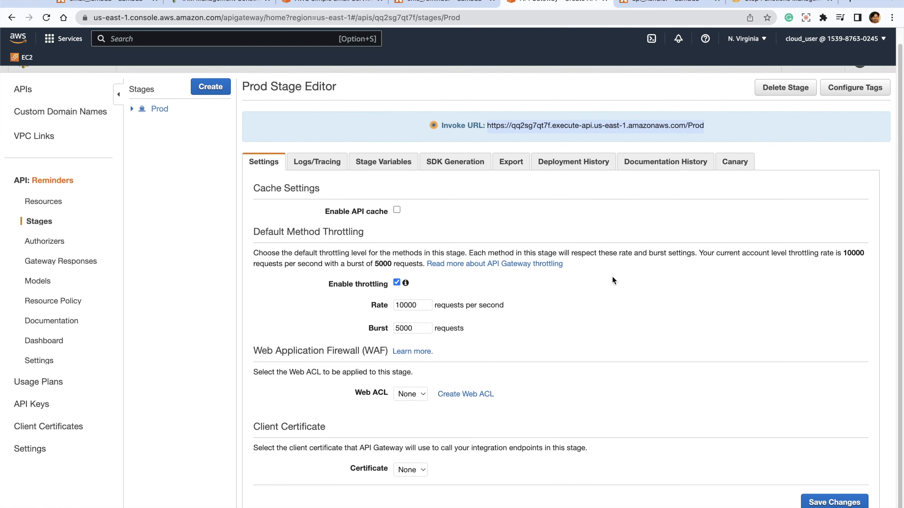
- Search the AWS services for S3 and open its console in a separate browser tab
{"action": "scroll", "coordinate": [612, 276], "scroll_direction": "up", "scroll_amount": 1}
{"action": "left_click", "coordinate": [244, 39]}
{"action": "type", "text": "s"}
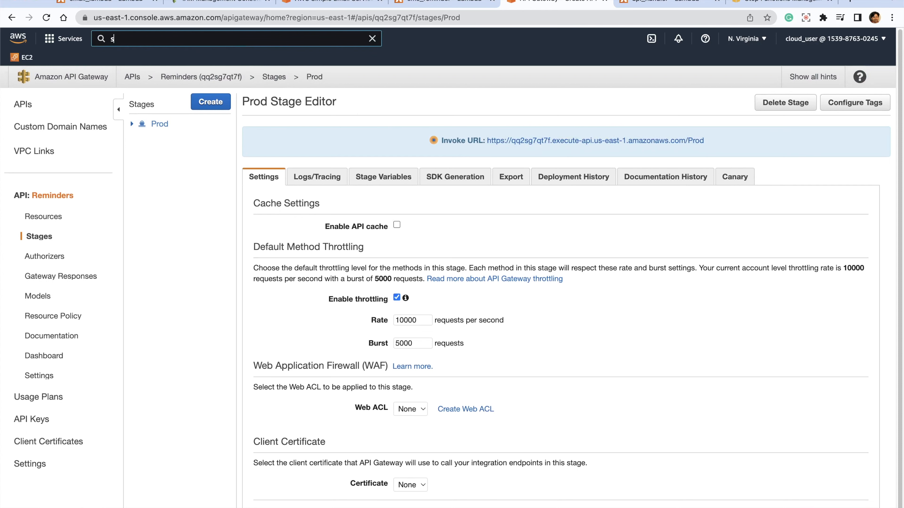
{"action": "type", "text": "3"}
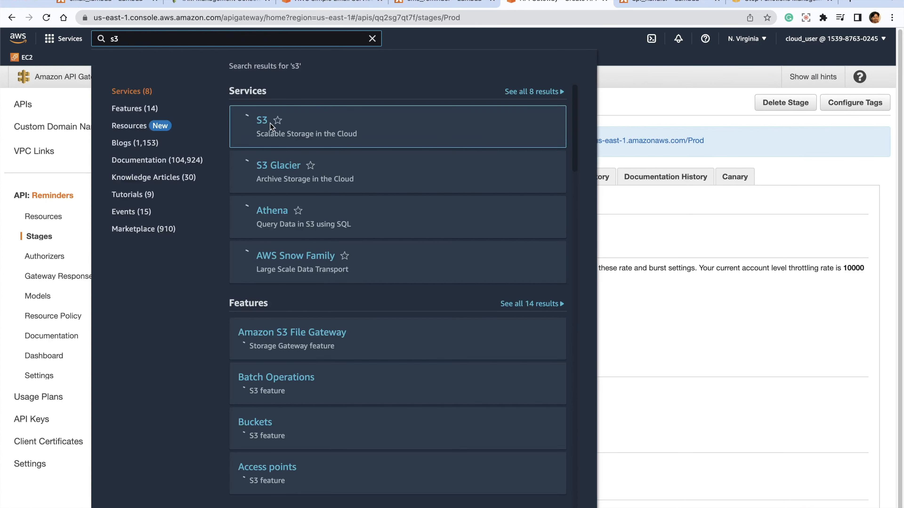
{"action": "right_click", "coordinate": [264, 123]}
{"action": "left_click", "coordinate": [302, 129]}
{"action": "left_click", "coordinate": [564, 2]}
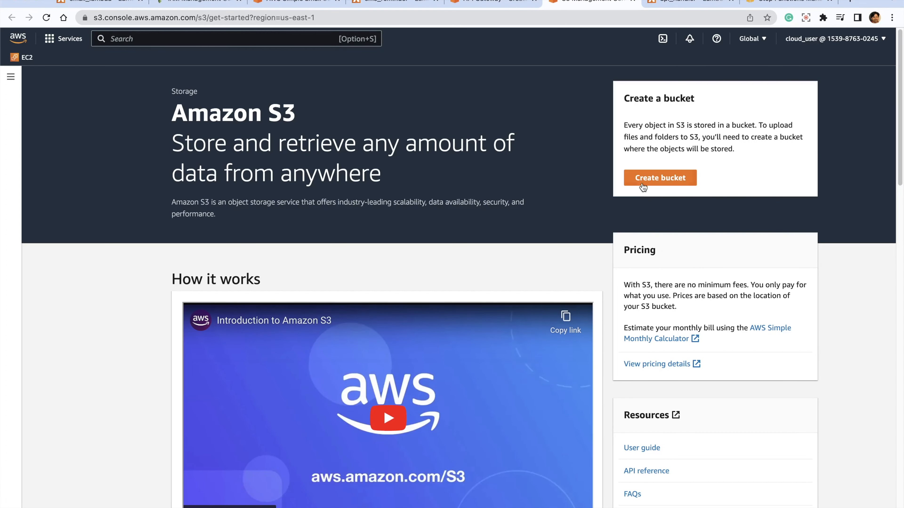
- Start creating an S3 bucket named reminder-20221124
{"action": "left_click", "coordinate": [646, 183]}
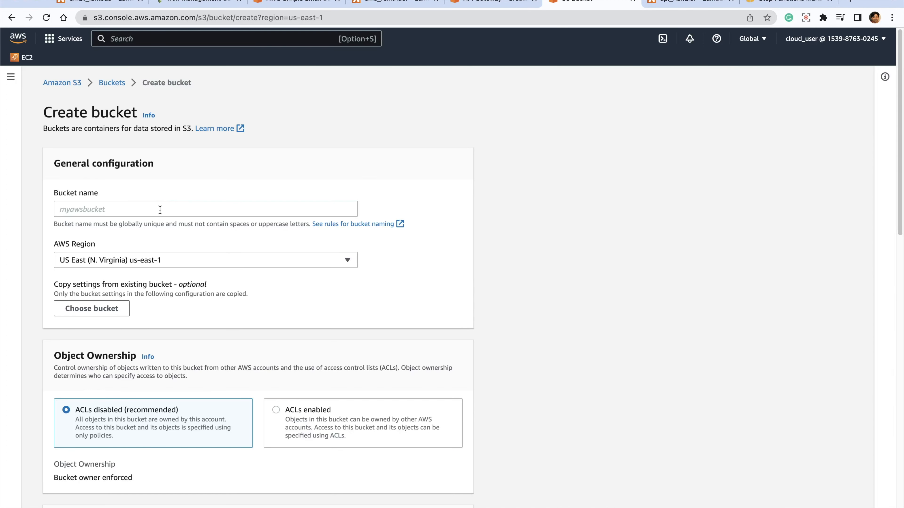
{"action": "left_click", "coordinate": [160, 210]}
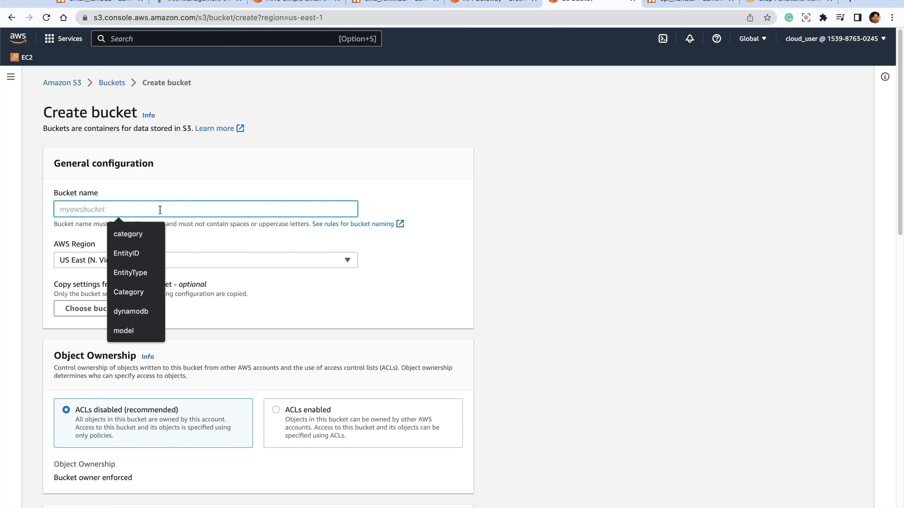
{"action": "type", "text": "re"}
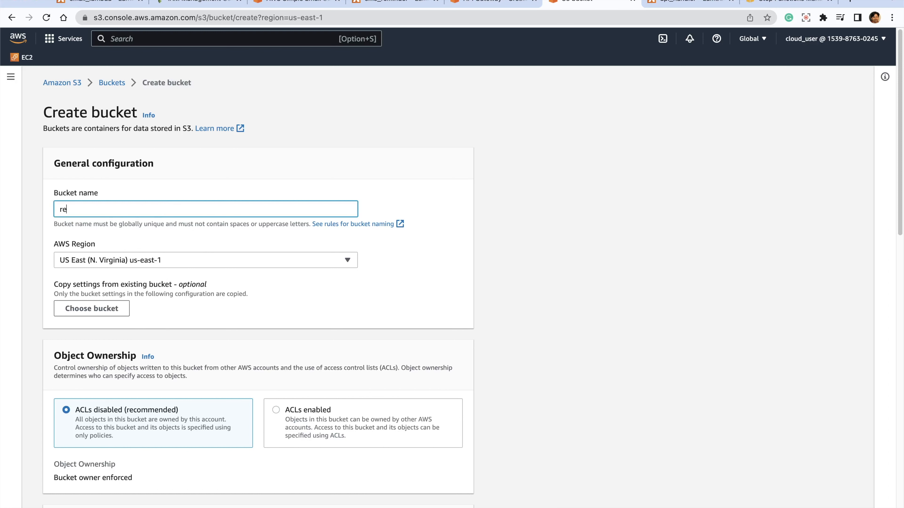
{"action": "type", "text": "minder-20221124"}
{"action": "key", "text": "Tab"}
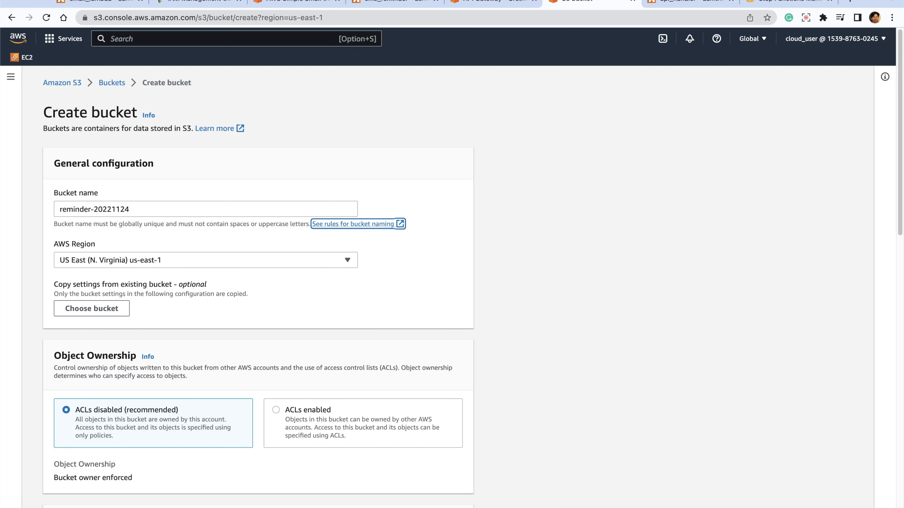
- Set the new bucket's object ownership to ACLs enabled
{"action": "scroll", "coordinate": [331, 358], "scroll_direction": "down", "scroll_amount": 3}
{"action": "scroll", "coordinate": [189, 178], "scroll_direction": "up", "scroll_amount": 1}
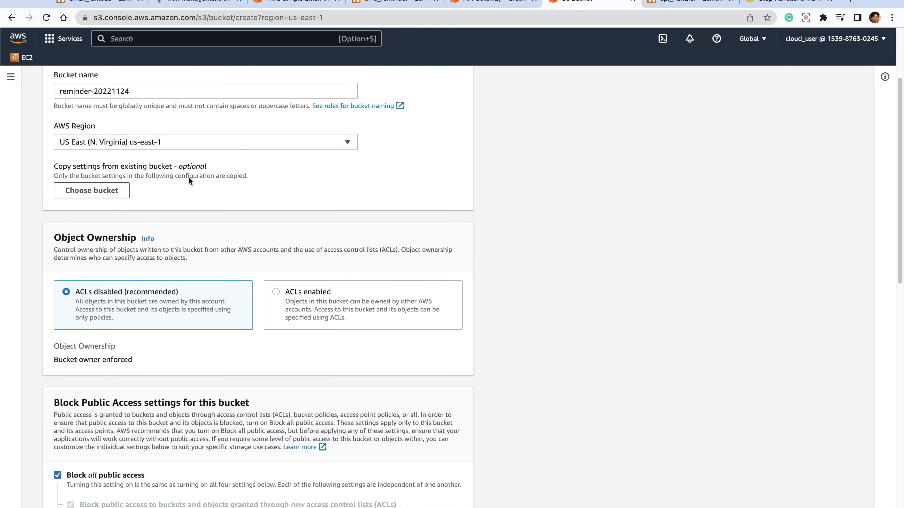
{"action": "left_click", "coordinate": [276, 291]}
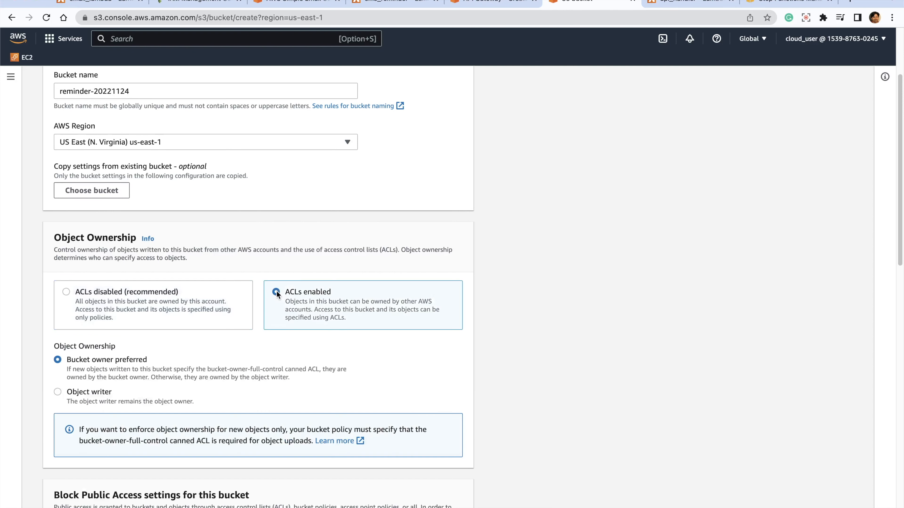
- Turn off Block all public access, acknowledge that objects may become public, and create the bucket
{"action": "scroll", "coordinate": [424, 349], "scroll_direction": "down", "scroll_amount": 6}
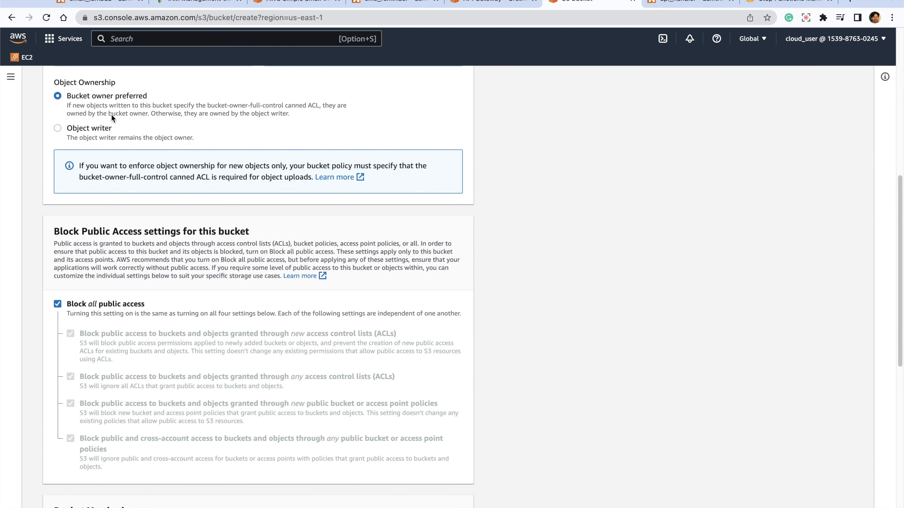
{"action": "scroll", "coordinate": [310, 289], "scroll_direction": "down", "scroll_amount": 2}
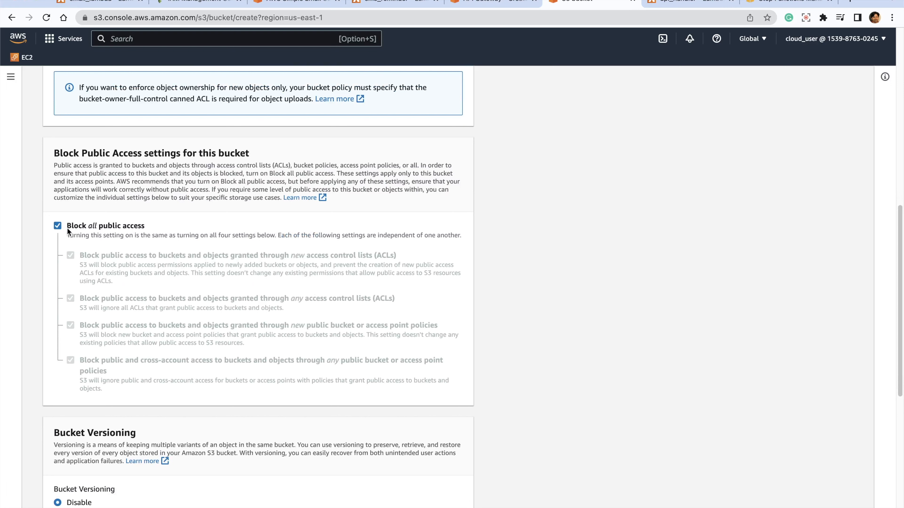
{"action": "left_click", "coordinate": [58, 226]}
{"action": "scroll", "coordinate": [365, 307], "scroll_direction": "down", "scroll_amount": 4}
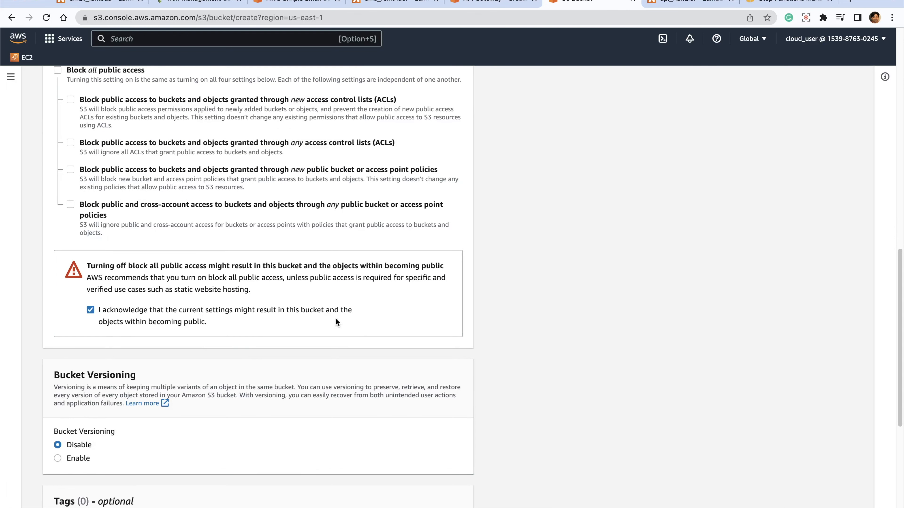
{"action": "scroll", "coordinate": [336, 320], "scroll_direction": "down", "scroll_amount": 8}
{"action": "left_click", "coordinate": [421, 496]}
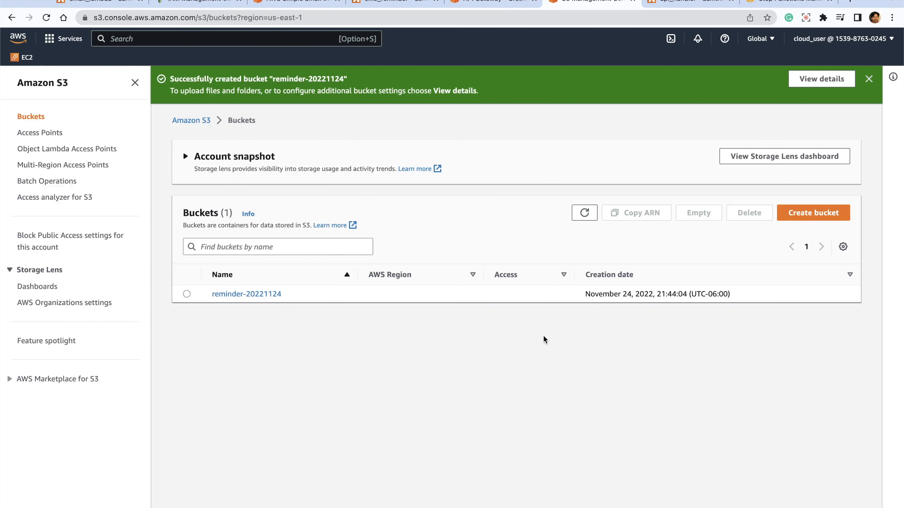
- Open the reminder-20221124 bucket and add cloudbytes.png, error.html, formlogic.js, index.html and main.css for upload
{"action": "left_click", "coordinate": [234, 341]}
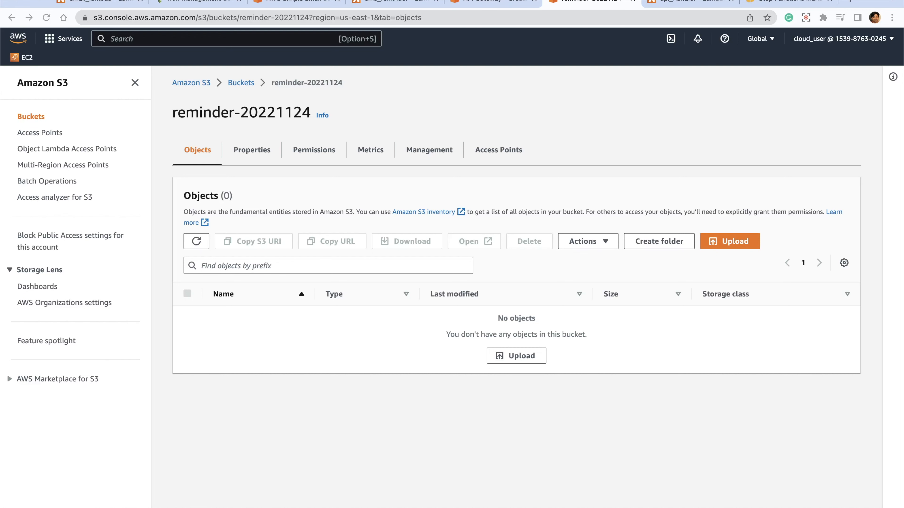
{"action": "left_click_drag", "start_coordinate": [31, 231], "coordinate": [307, 277]}
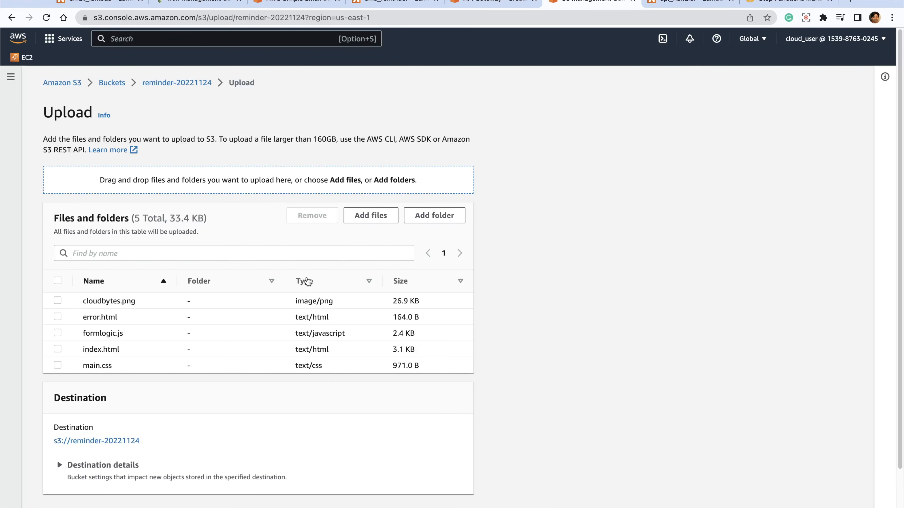
- Grant public-read access to the added files, acknowledge the risk, and upload them to the bucket
{"action": "scroll", "coordinate": [262, 375], "scroll_direction": "down", "scroll_amount": 2}
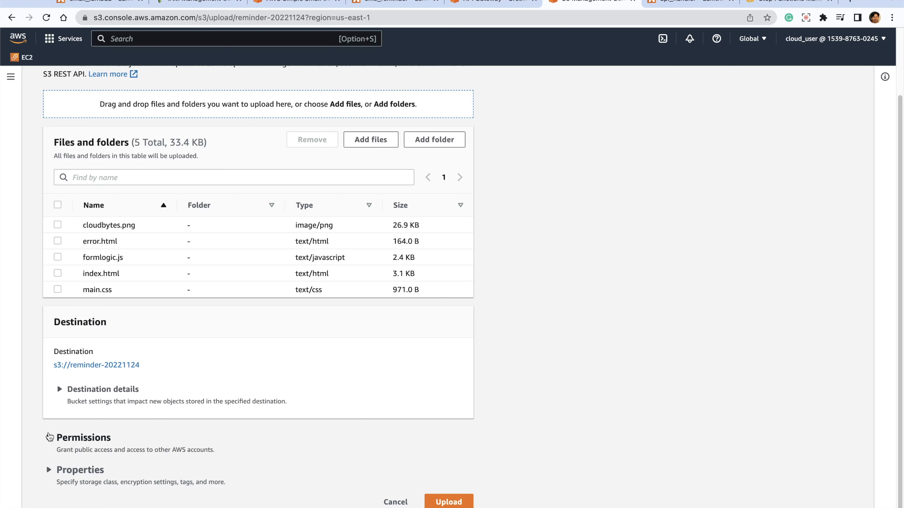
{"action": "left_click", "coordinate": [49, 437]}
{"action": "scroll", "coordinate": [351, 357], "scroll_direction": "down", "scroll_amount": 5}
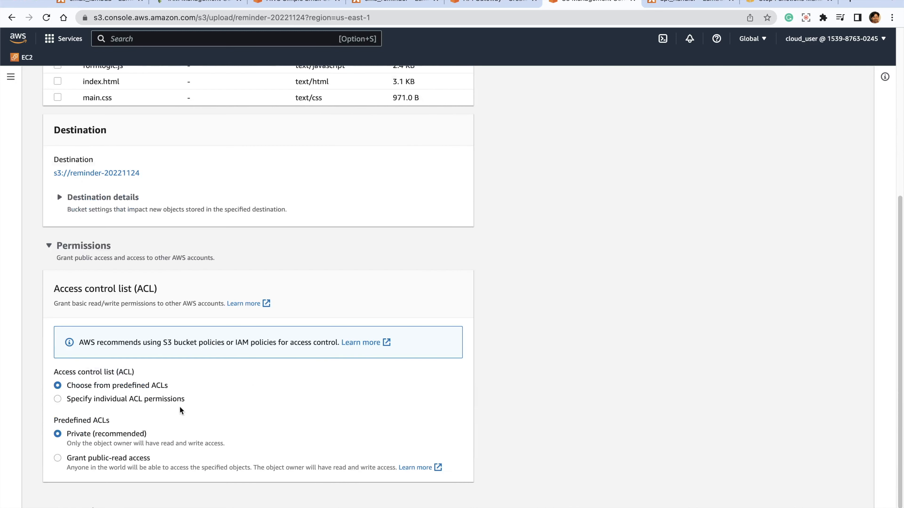
{"action": "left_click", "coordinate": [57, 458]}
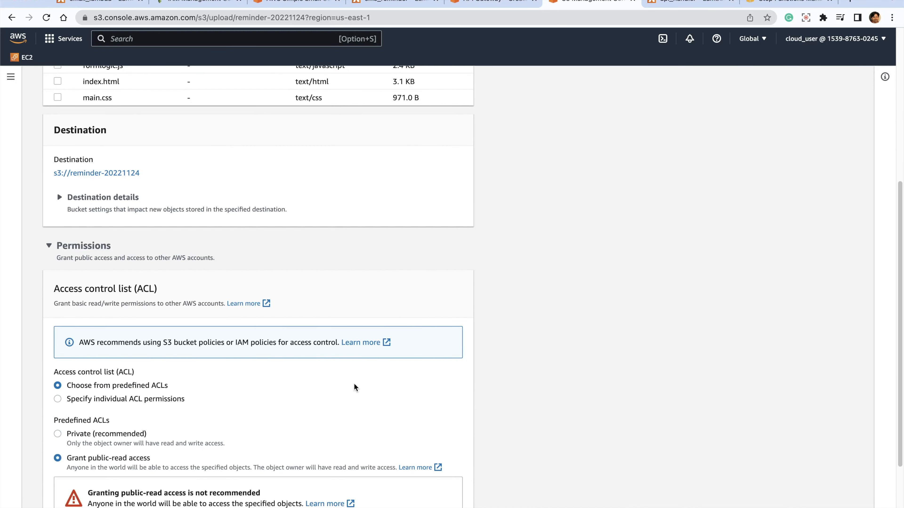
{"action": "scroll", "coordinate": [359, 385], "scroll_direction": "down", "scroll_amount": 2}
{"action": "scroll", "coordinate": [353, 381], "scroll_direction": "down", "scroll_amount": 2}
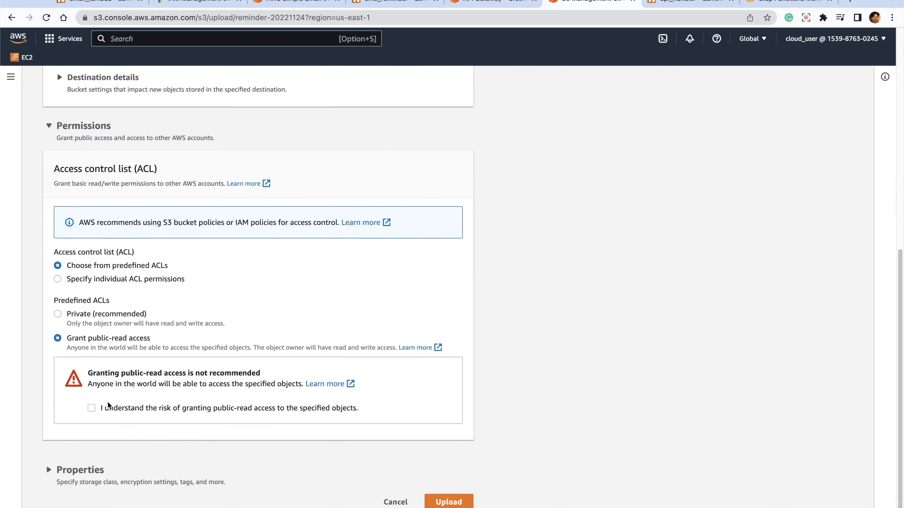
{"action": "left_click", "coordinate": [92, 409]}
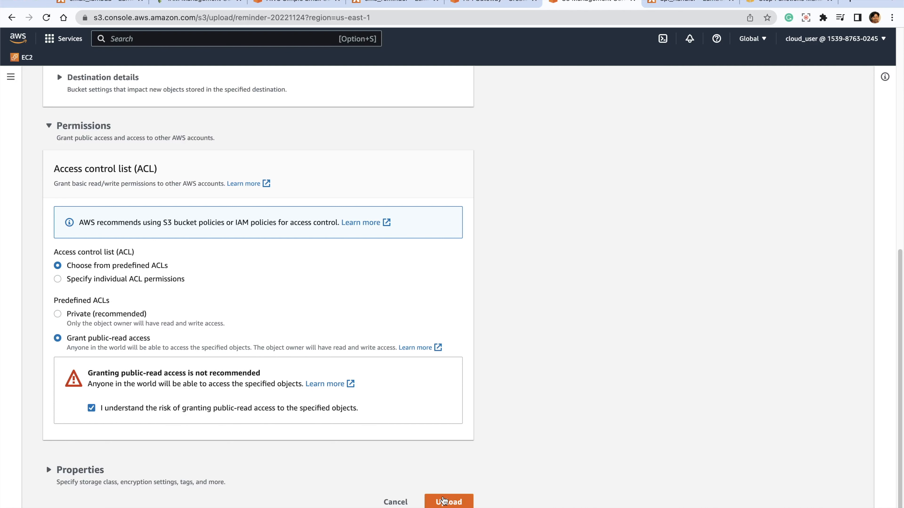
{"action": "left_click", "coordinate": [443, 501]}
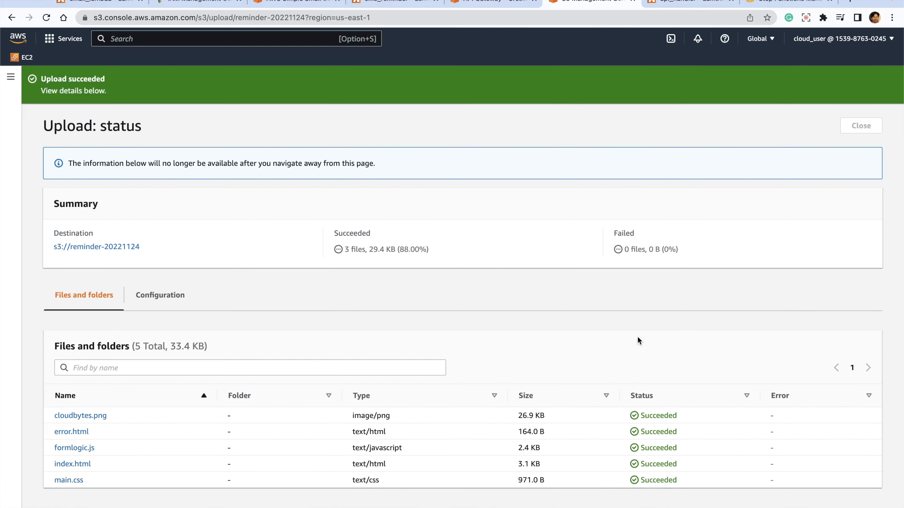
{"action": "left_click", "coordinate": [854, 125]}
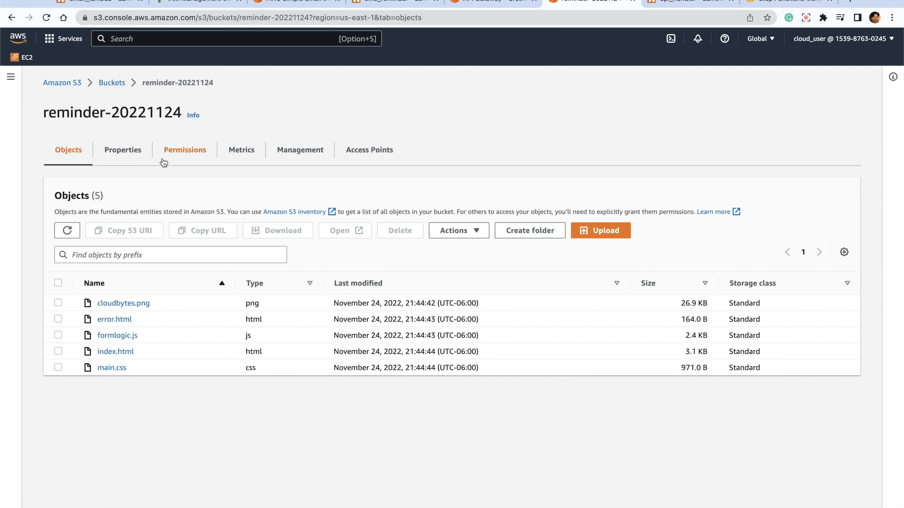
- Enable static website hosting in the reminder-20221124 bucket's properties
{"action": "left_click", "coordinate": [130, 152]}
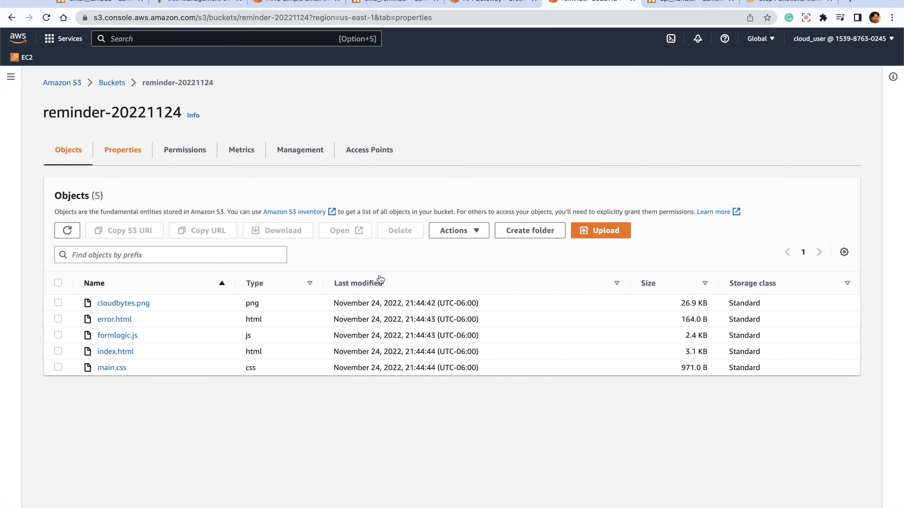
{"action": "scroll", "coordinate": [380, 275], "scroll_direction": "down", "scroll_amount": 15}
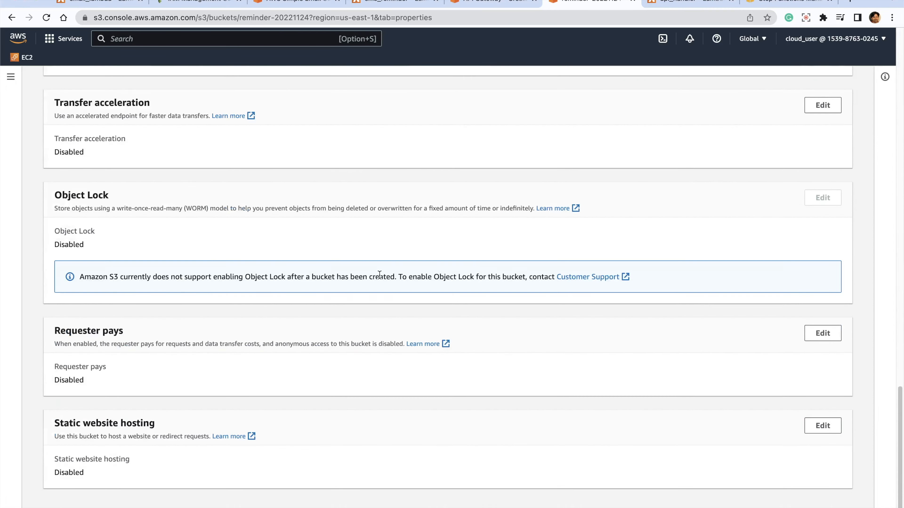
{"action": "left_click", "coordinate": [812, 426]}
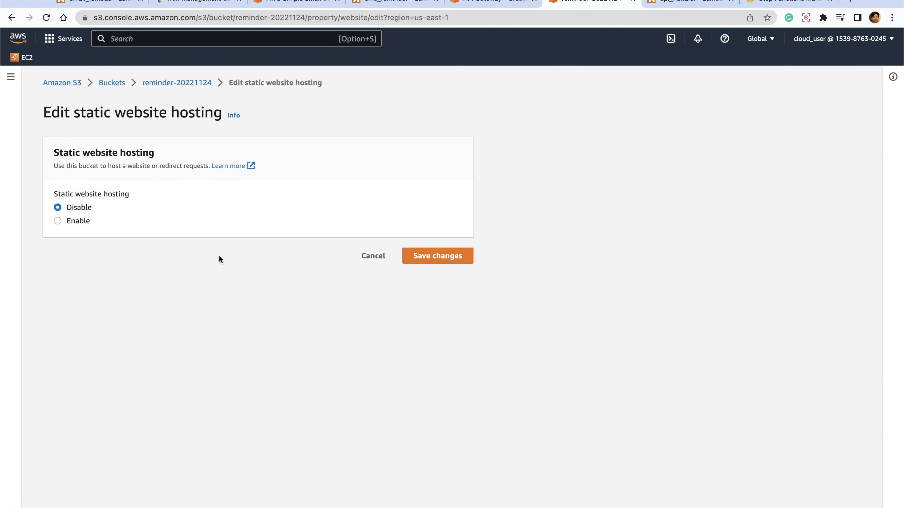
{"action": "left_click", "coordinate": [80, 220]}
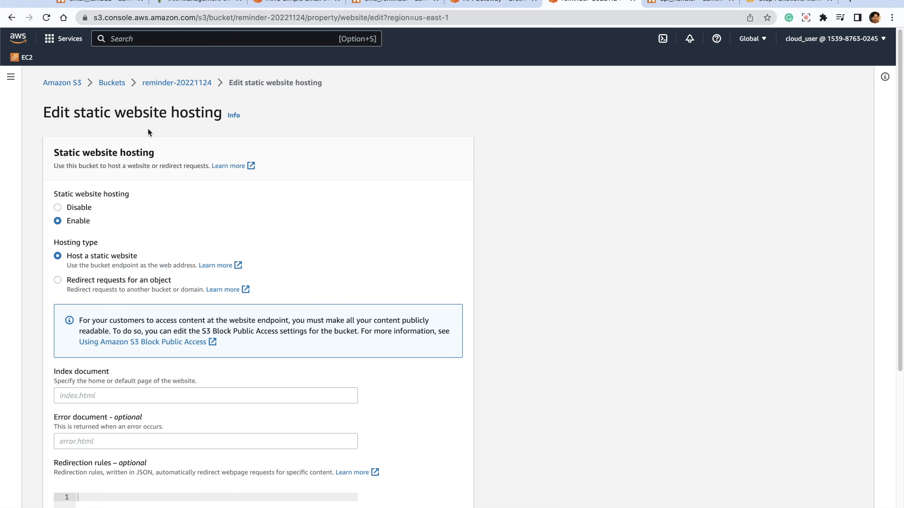
- Set the index document to index.html and the error document to error.html, and save the hosting settings
{"action": "scroll", "coordinate": [570, 321], "scroll_direction": "down", "scroll_amount": 1}
{"action": "scroll", "coordinate": [577, 322], "scroll_direction": "down", "scroll_amount": 1}
{"action": "left_click", "coordinate": [139, 332]}
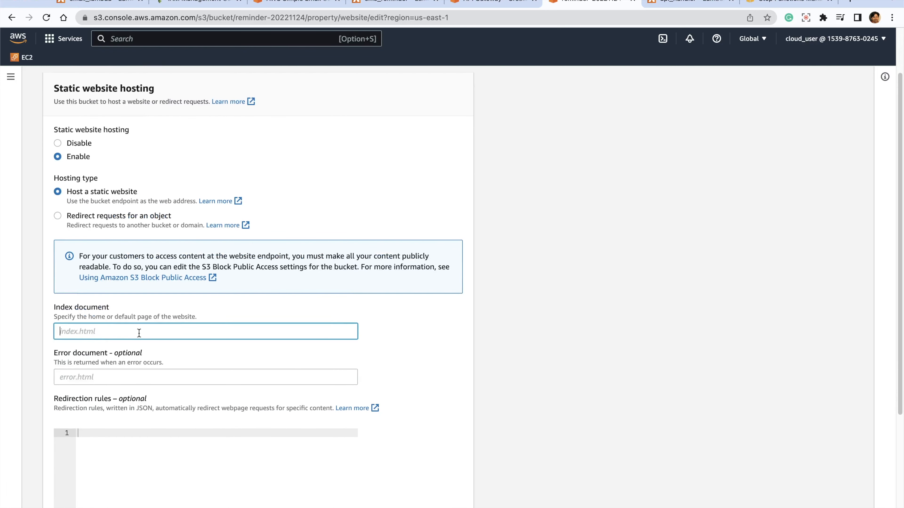
{"action": "type", "text": "index.html"}
{"action": "key", "text": "Tab"}
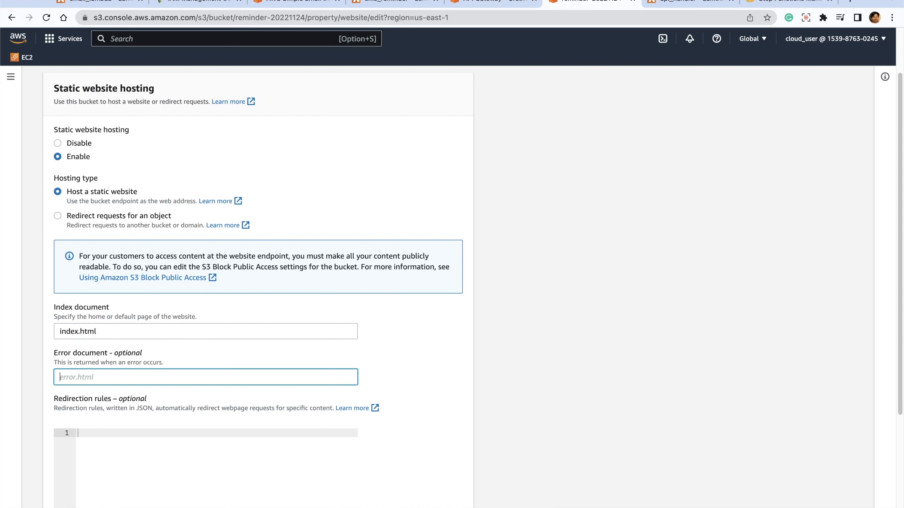
{"action": "type", "text": "error.html"}
{"action": "left_click", "coordinate": [605, 308]}
{"action": "scroll", "coordinate": [605, 307], "scroll_direction": "down", "scroll_amount": 5}
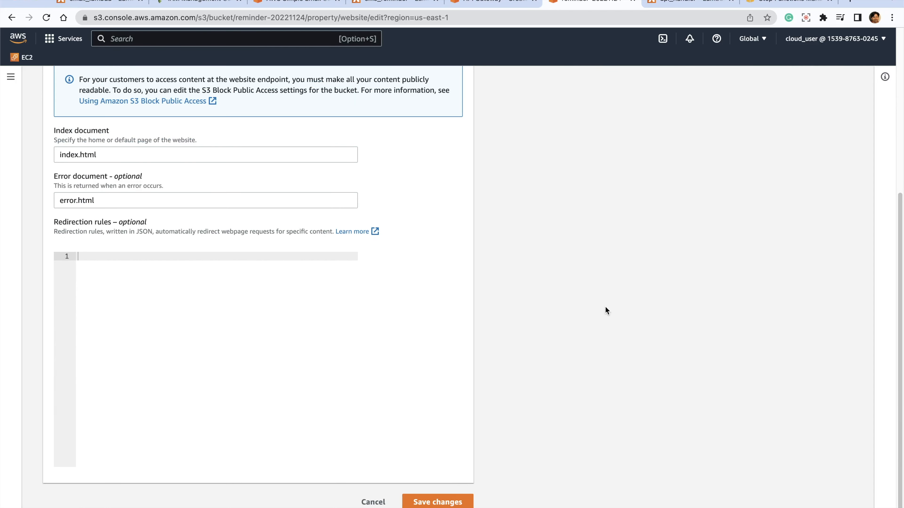
{"action": "left_click", "coordinate": [433, 502]}
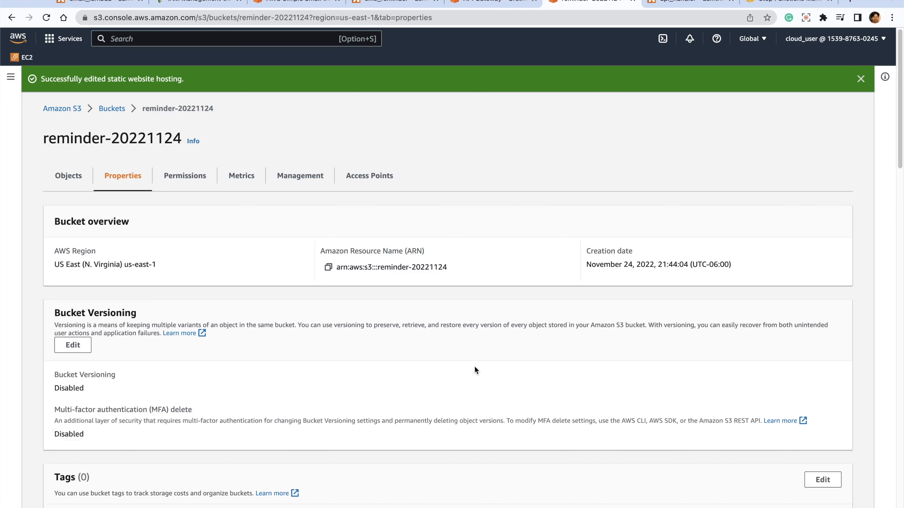
- Open the bucket's website endpoint and enter 1 as the seconds to wait in the Test Reminders form
{"action": "scroll", "coordinate": [186, 244], "scroll_direction": "down", "scroll_amount": 20}
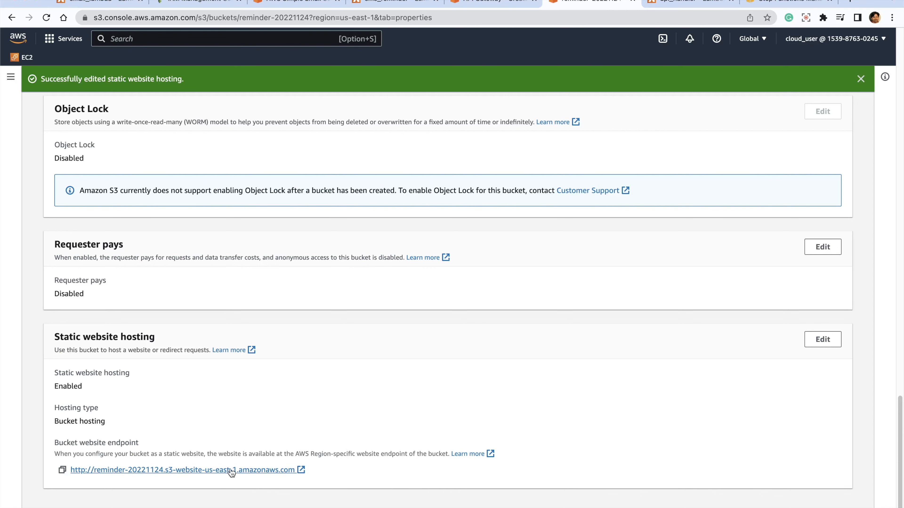
{"action": "left_click", "coordinate": [224, 475]}
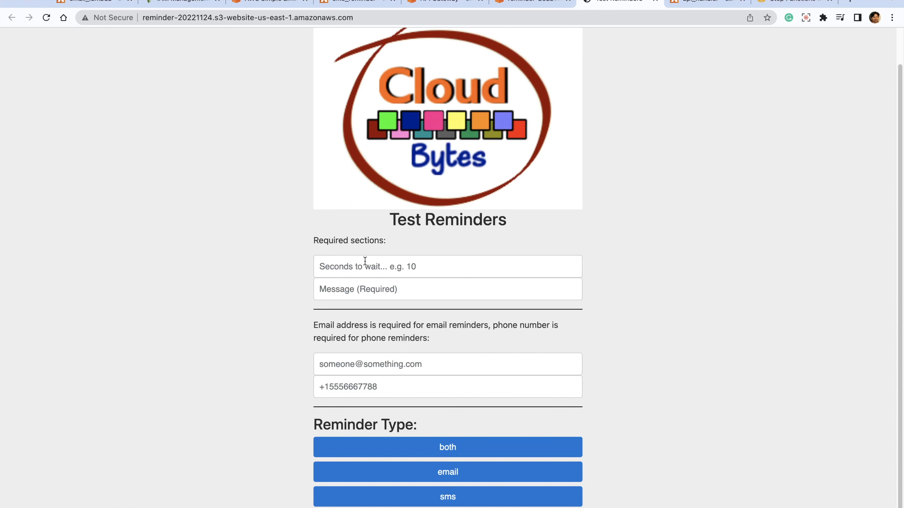
{"action": "type", "text": "1"}
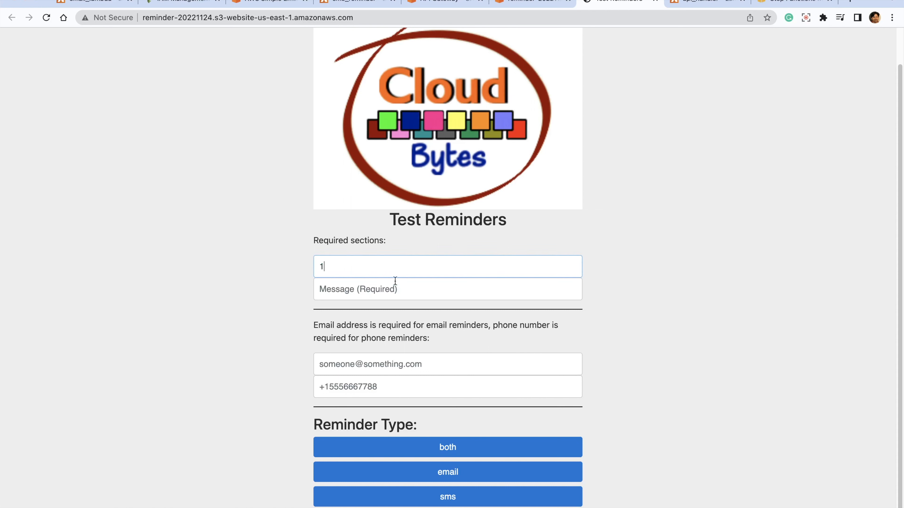
- Enter the reminder message "Hello World, this is a reminder from AWS"
{"action": "left_click", "coordinate": [386, 291]}
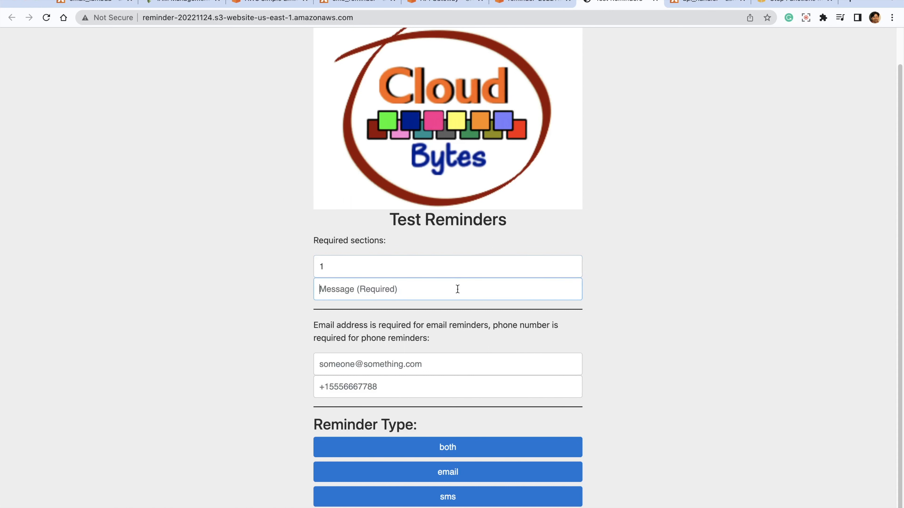
{"action": "type", "text": "Hello World, this is a reminder from AWS"}
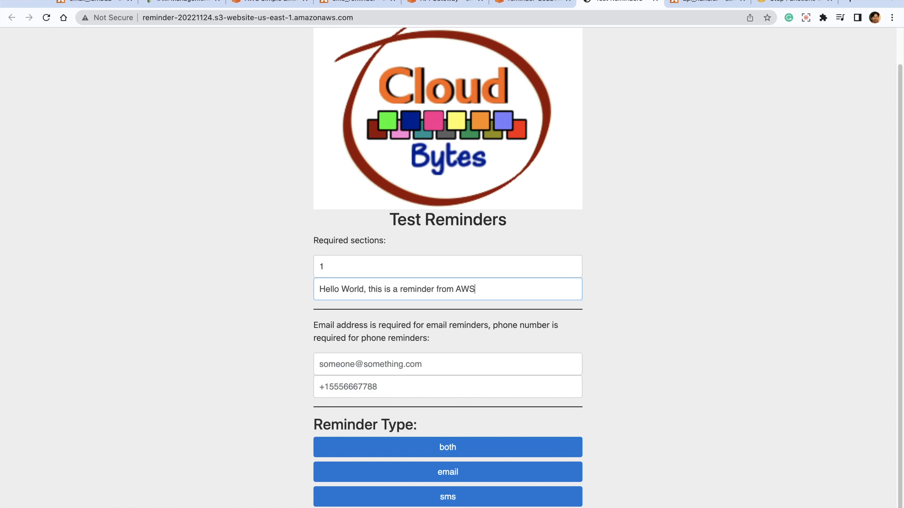
{"action": "type", "text": " SNS"}
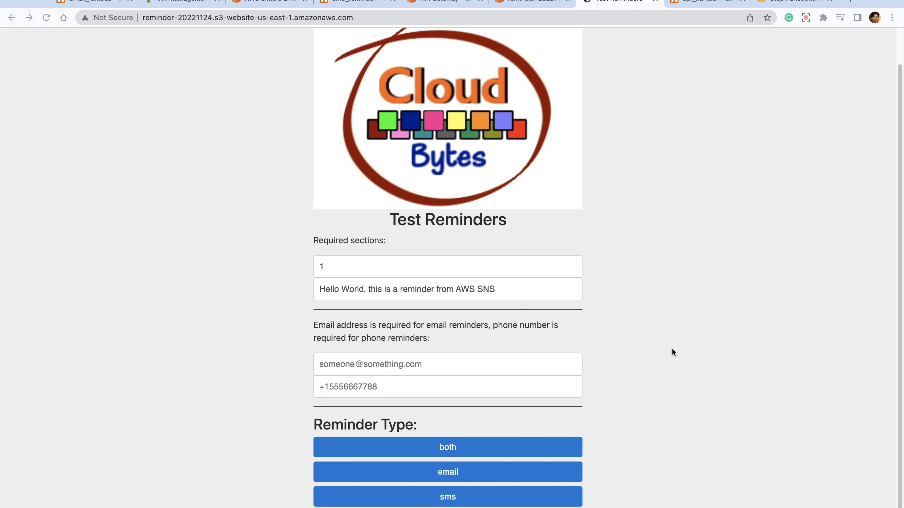
- Complete the reminder message as "Hello World, this is a reminder from AWS SNS", fill in the recipient's e-mail and try to send an email reminder
{"action": "left_click", "coordinate": [553, 266]}
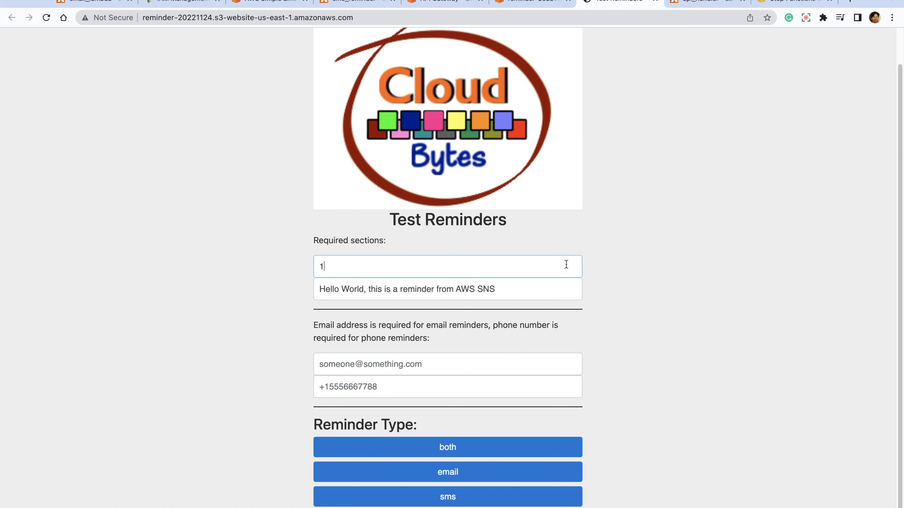
{"action": "key", "text": "Tab"}
{"action": "key", "text": "Tab"}
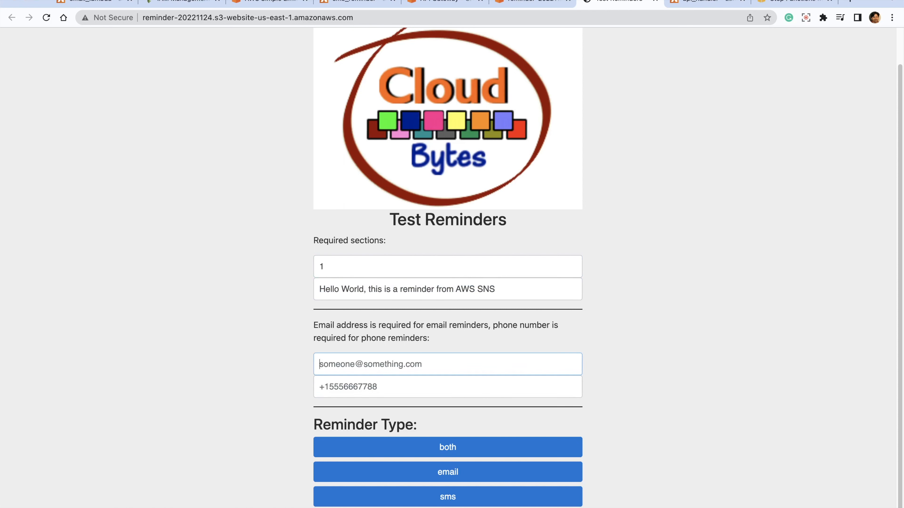
{"action": "key", "text": "super+v"}
{"action": "left_click", "coordinate": [745, 345]}
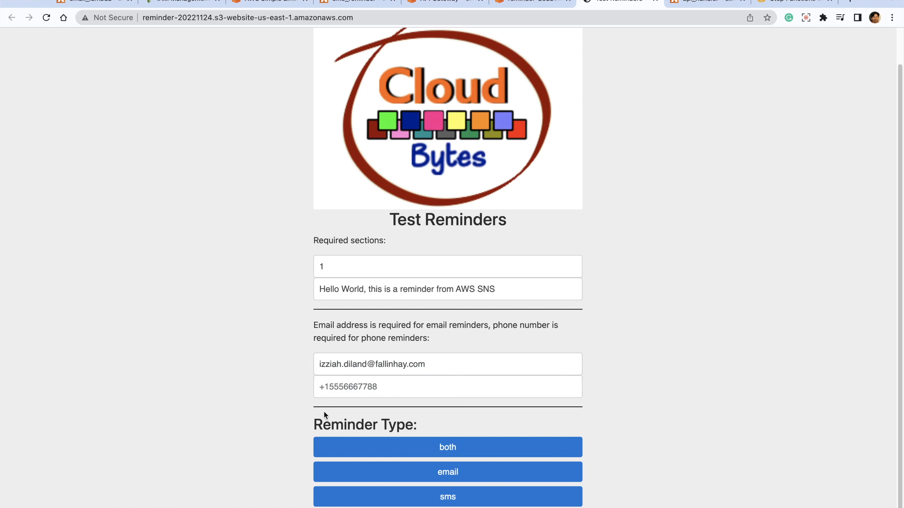
{"action": "left_click", "coordinate": [454, 475]}
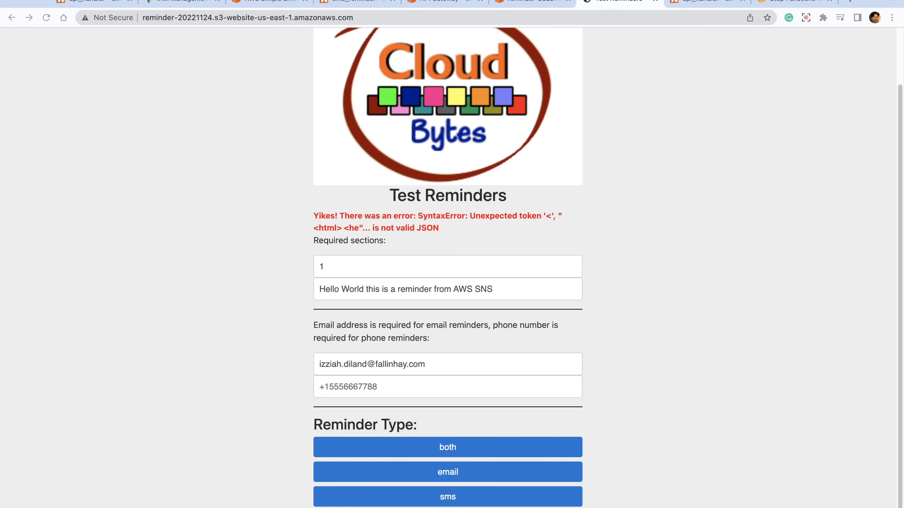
- Open formlogic.js in the text editor, locate its API_ENDPOINT placeholder, and copy the Prod stage's Invoke URL from API Gateway
{"action": "left_click_drag", "start_coordinate": [1, 243], "coordinate": [604, 7]}
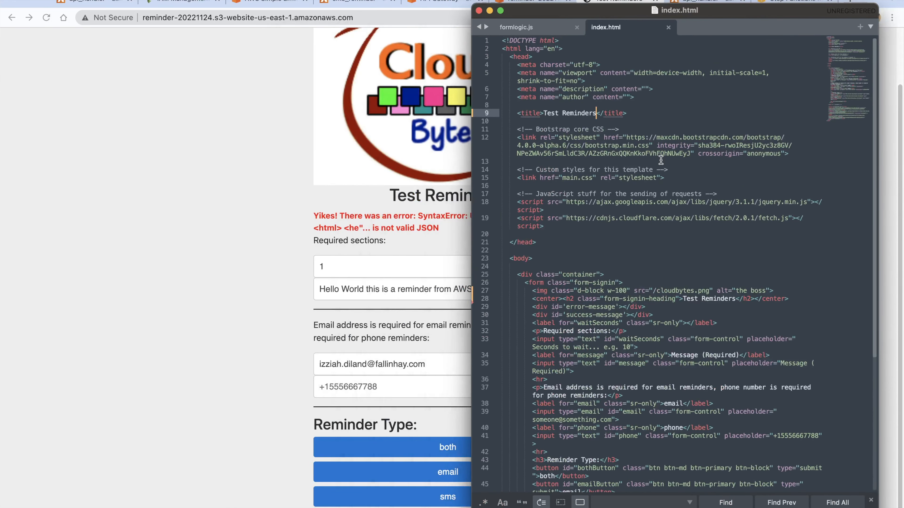
{"action": "left_click", "coordinate": [514, 28]}
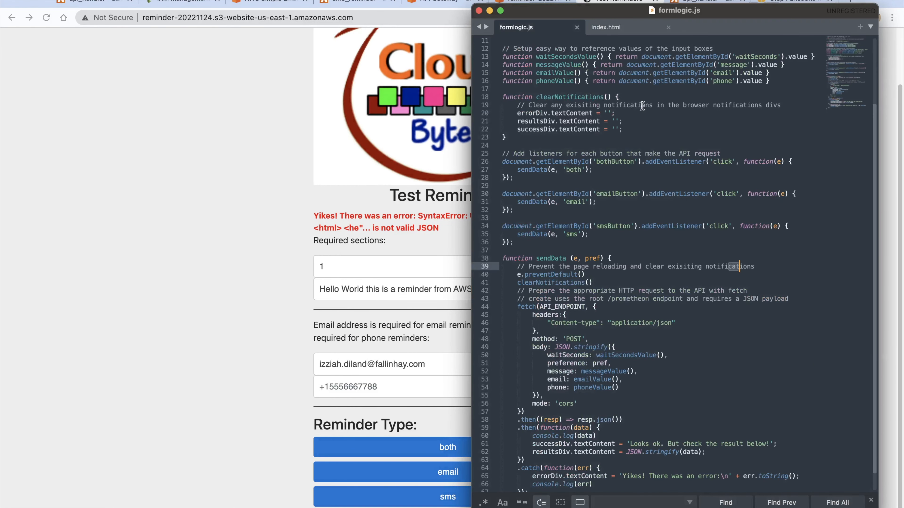
{"action": "scroll", "coordinate": [652, 118], "scroll_direction": "up", "scroll_amount": 5}
{"action": "left_click_drag", "start_coordinate": [577, 73], "coordinate": [623, 72]}
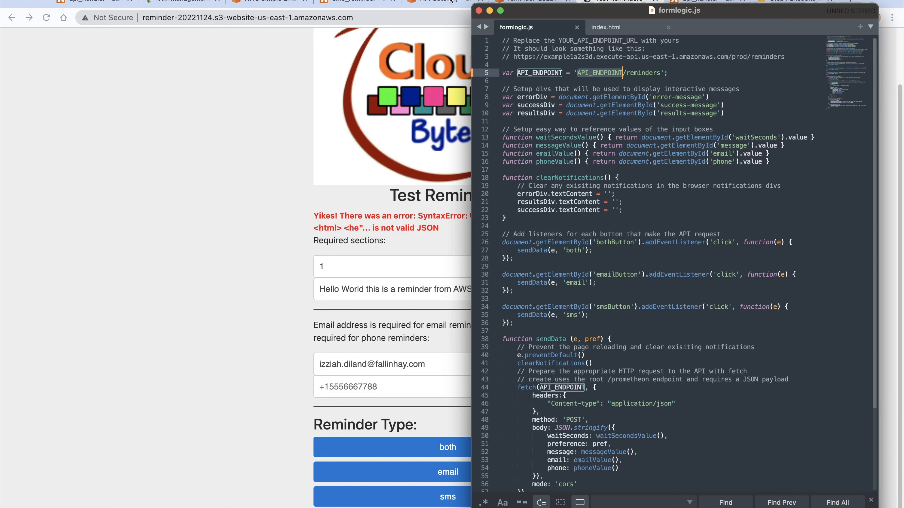
{"action": "left_click", "coordinate": [426, 1]}
{"action": "left_click_drag", "start_coordinate": [713, 139], "coordinate": [487, 136]}
{"action": "key", "text": "super+c"}
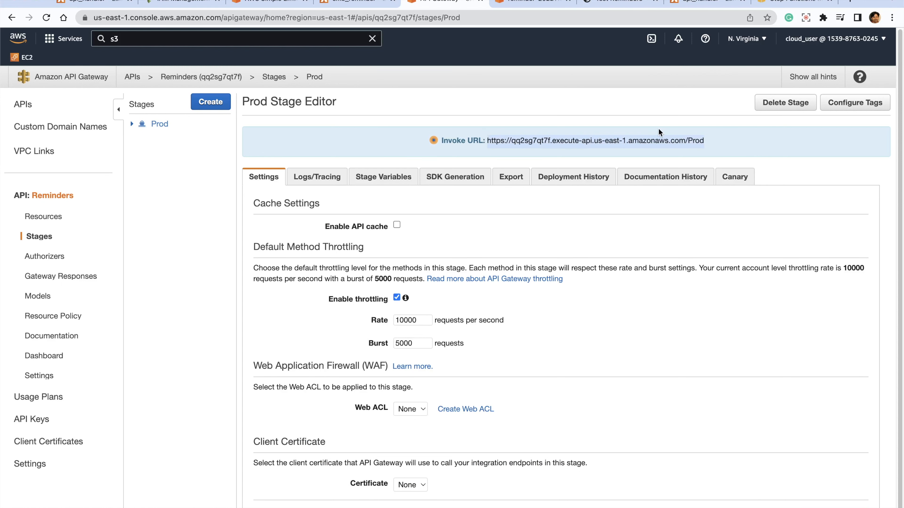
- Replace the API_ENDPOINT placeholder before /reminders in formlogic.js with the copied Prod Invoke URL and save the file
{"action": "key", "text": "super+Tab"}
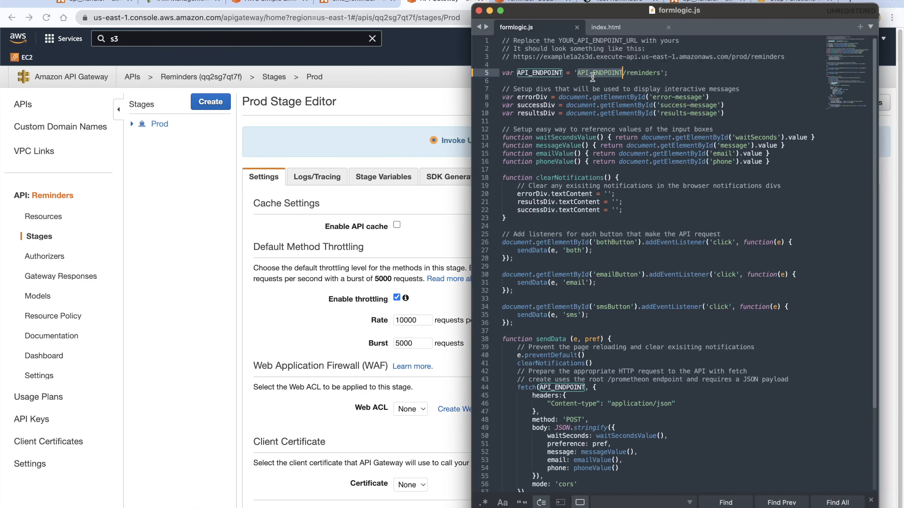
{"action": "left_click_drag", "start_coordinate": [624, 73], "coordinate": [577, 73]}
{"action": "key", "text": "super+v"}
{"action": "key", "text": "super+s"}
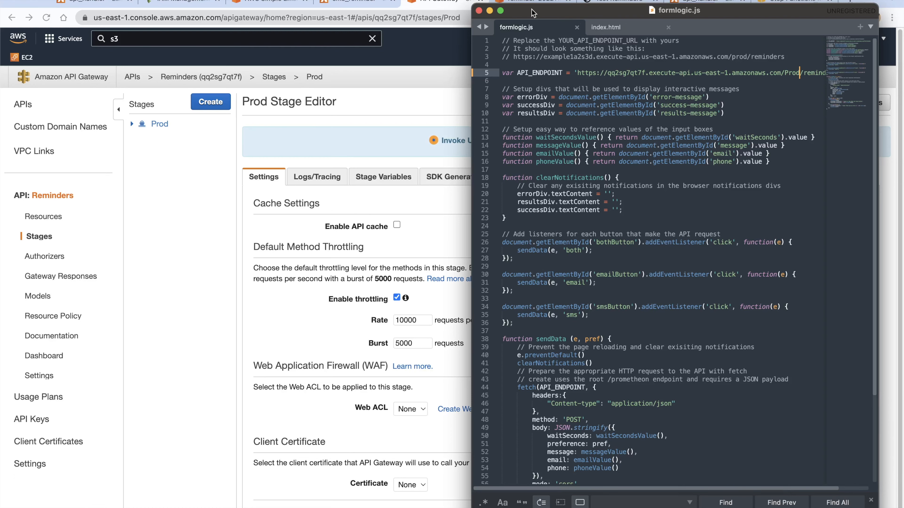
{"action": "left_click_drag", "start_coordinate": [531, 9], "coordinate": [0, 16]}
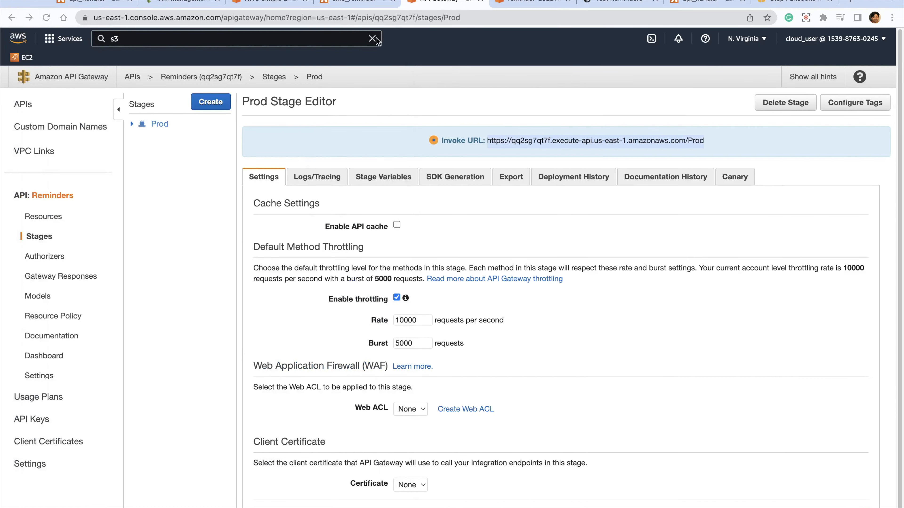
- Upload the edited formlogic.js to the reminder-20221124 bucket with public-read access granted and its risk acknowledged
{"action": "left_click", "coordinate": [518, 3]}
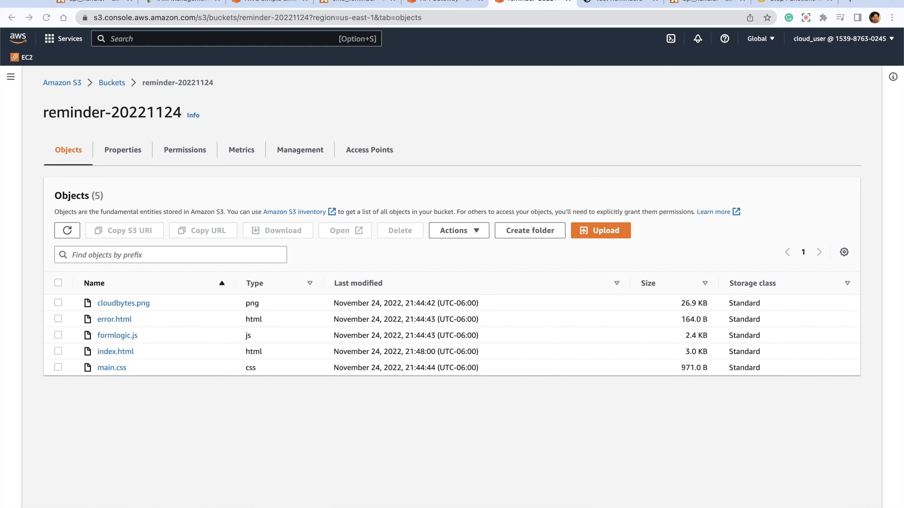
{"action": "left_click_drag", "start_coordinate": [1, 153], "coordinate": [417, 262]}
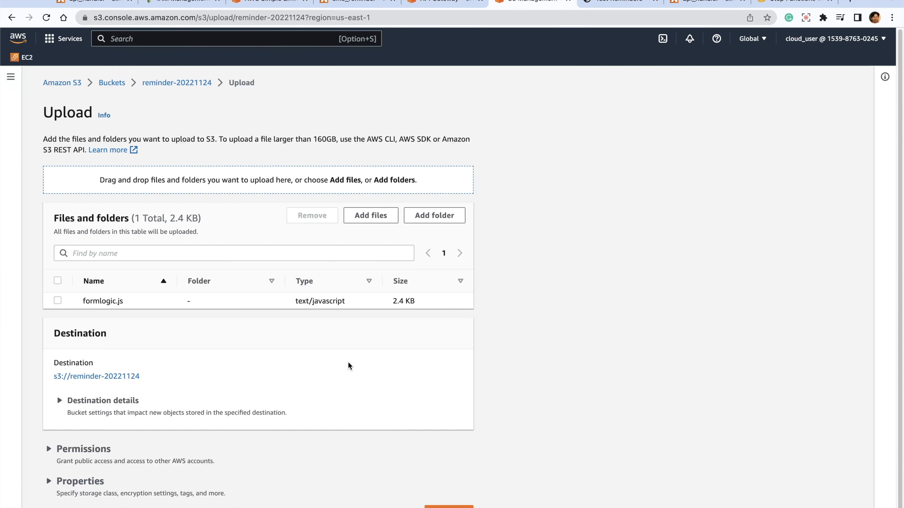
{"action": "scroll", "coordinate": [313, 368], "scroll_direction": "down", "scroll_amount": 1}
{"action": "left_click", "coordinate": [114, 435]}
{"action": "scroll", "coordinate": [107, 435], "scroll_direction": "down", "scroll_amount": 6}
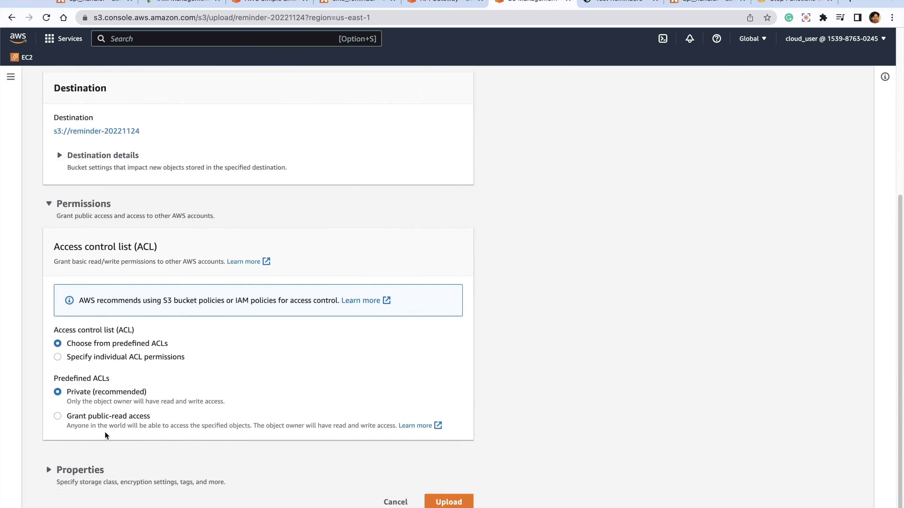
{"action": "left_click", "coordinate": [62, 418]}
{"action": "left_click", "coordinate": [92, 486]}
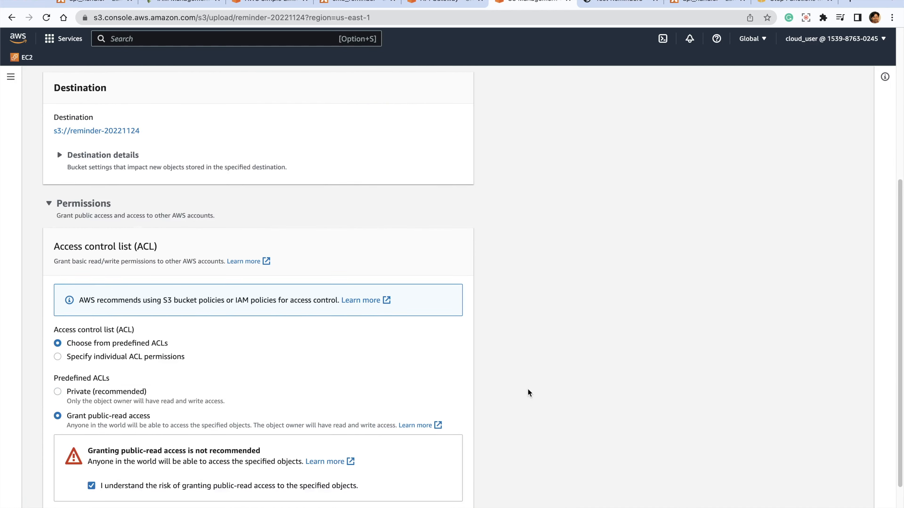
{"action": "scroll", "coordinate": [526, 394], "scroll_direction": "down", "scroll_amount": 2}
{"action": "left_click", "coordinate": [448, 502]}
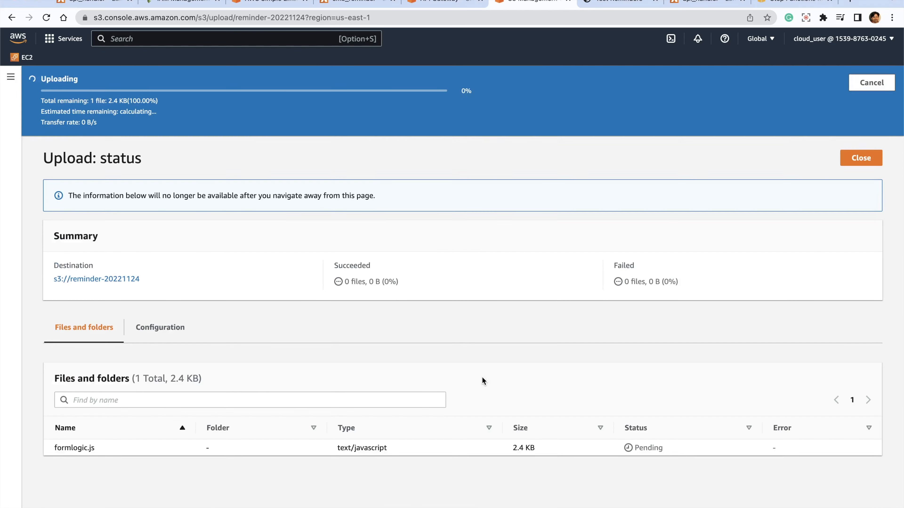
- Return to the Test Reminders form and enter 1 second to wait and the message "Hello World, this is a message from SES"
{"action": "left_click", "coordinate": [699, 3]}
{"action": "left_click", "coordinate": [621, 2]}
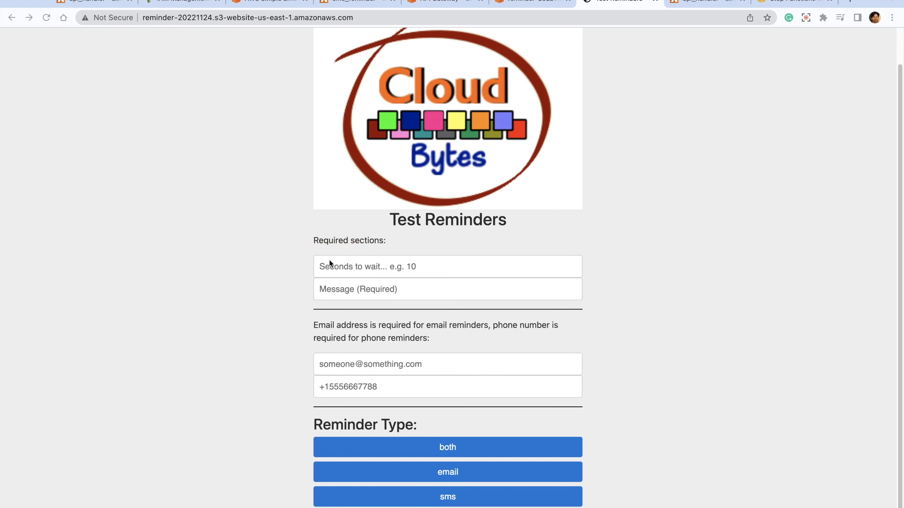
{"action": "left_click", "coordinate": [328, 263]}
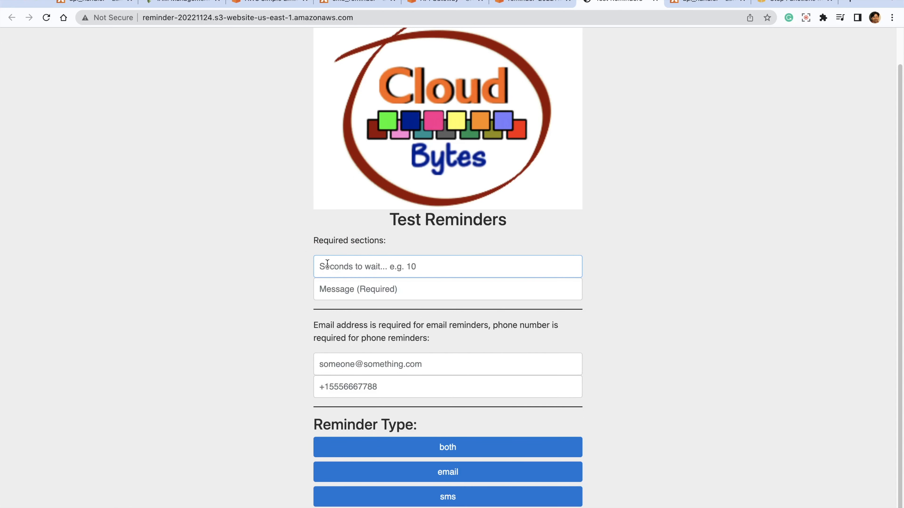
{"action": "type", "text": "1"}
{"action": "key", "text": "Tab"}
{"action": "type", "text": "Hell"}
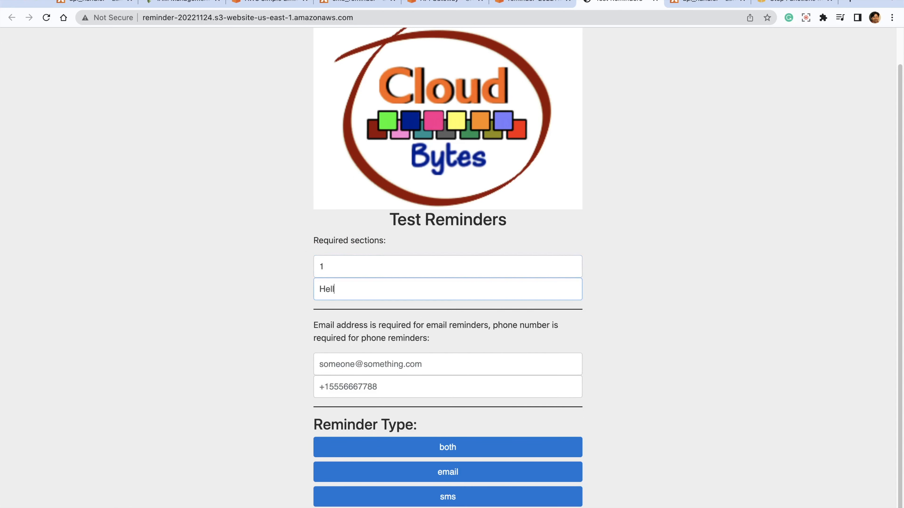
{"action": "type", "text": "o World, this is a message from SES"}
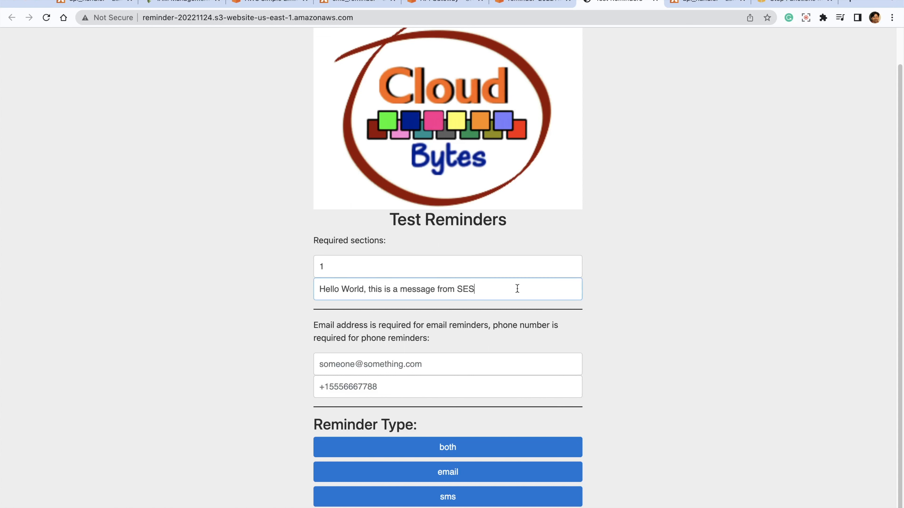
- Fill in the recipient's e-mail address, send the reminder as email, and check the returned status
{"action": "left_click", "coordinate": [513, 364]}
{"action": "key", "text": "super+v"}
{"action": "left_click", "coordinate": [491, 460]}
{"action": "left_click", "coordinate": [452, 469]}
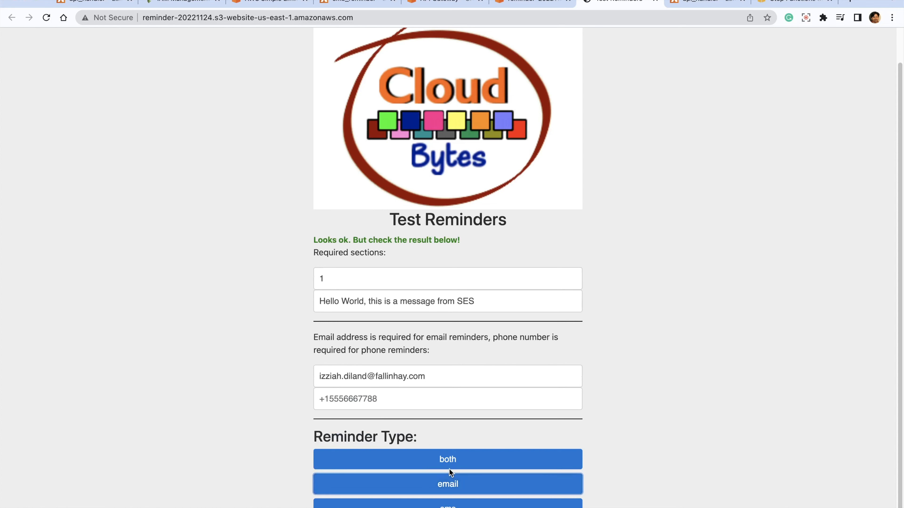
{"action": "left_click", "coordinate": [639, 466]}
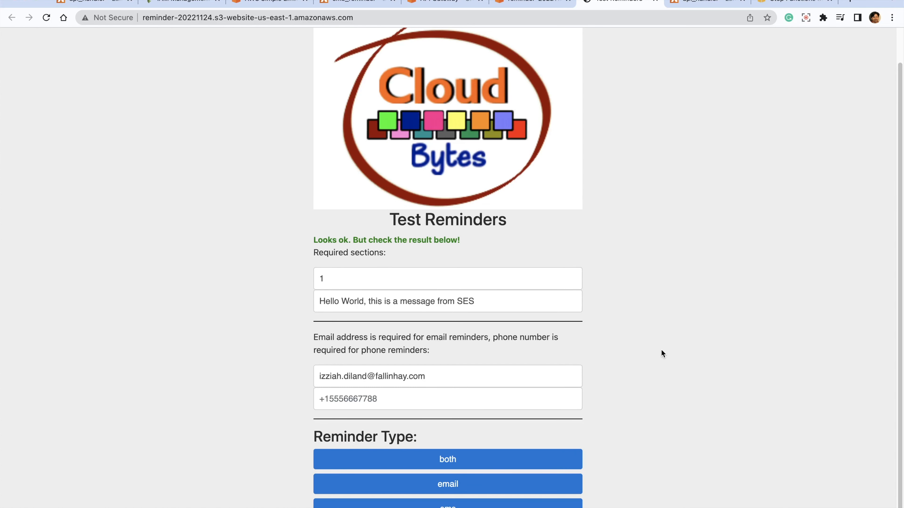
{"action": "scroll", "coordinate": [670, 341], "scroll_direction": "down", "scroll_amount": 1}
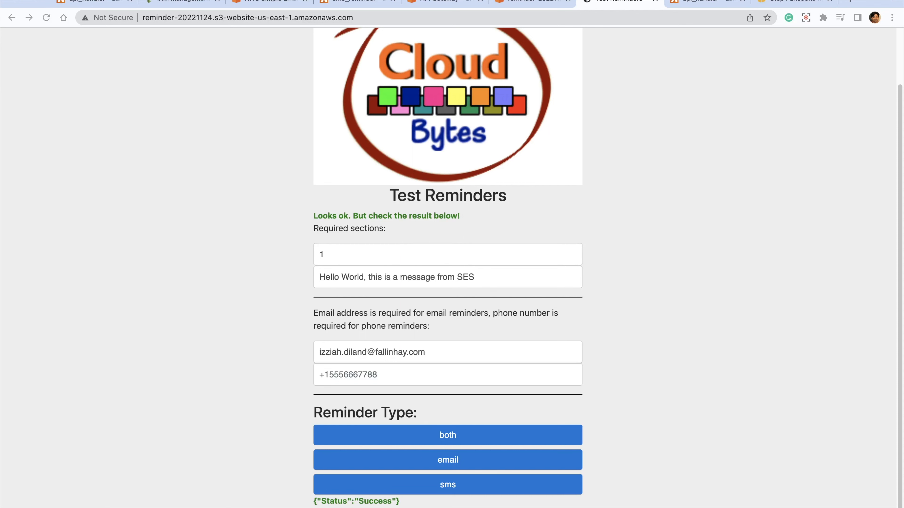
- Switch to the FakeMail window and check the body of the received reminder email
{"action": "left_click_drag", "start_coordinate": [830, 0], "coordinate": [778, 29]}
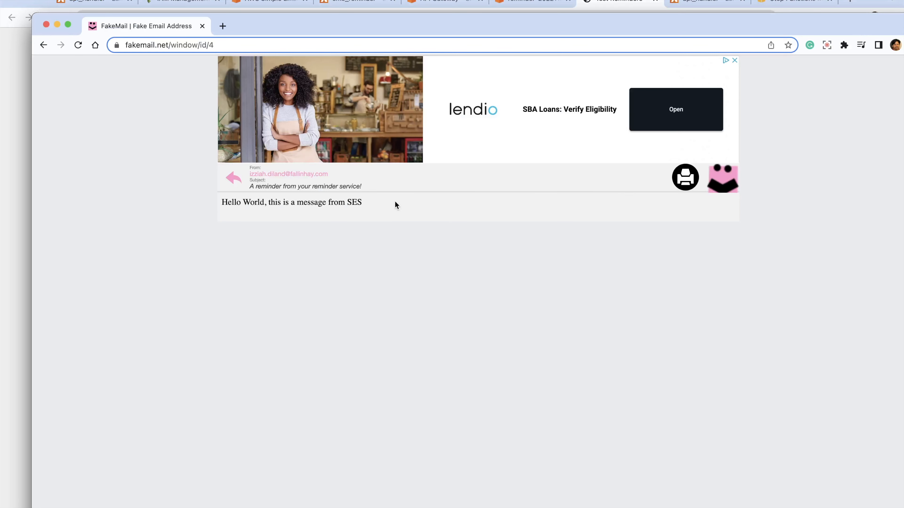
{"action": "left_click_drag", "start_coordinate": [362, 202], "coordinate": [232, 202]}
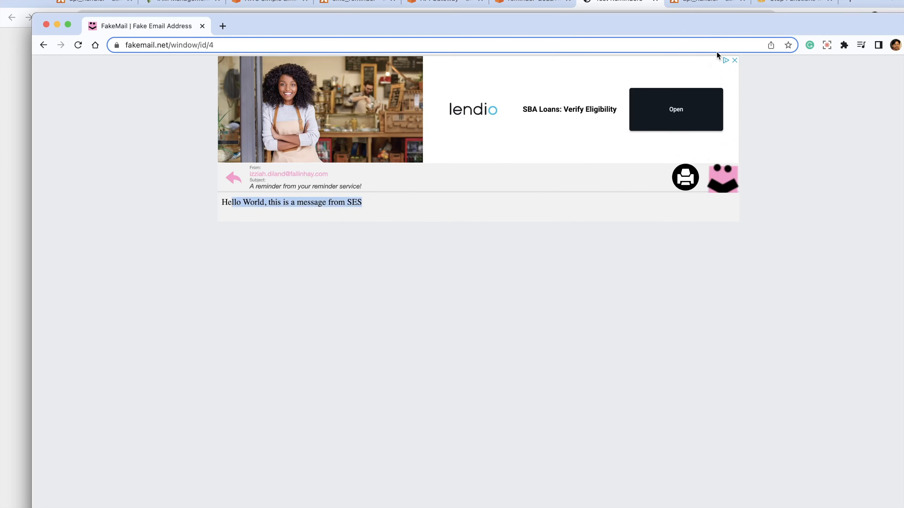
{"action": "left_click_drag", "start_coordinate": [687, 26], "coordinate": [0, 26]}
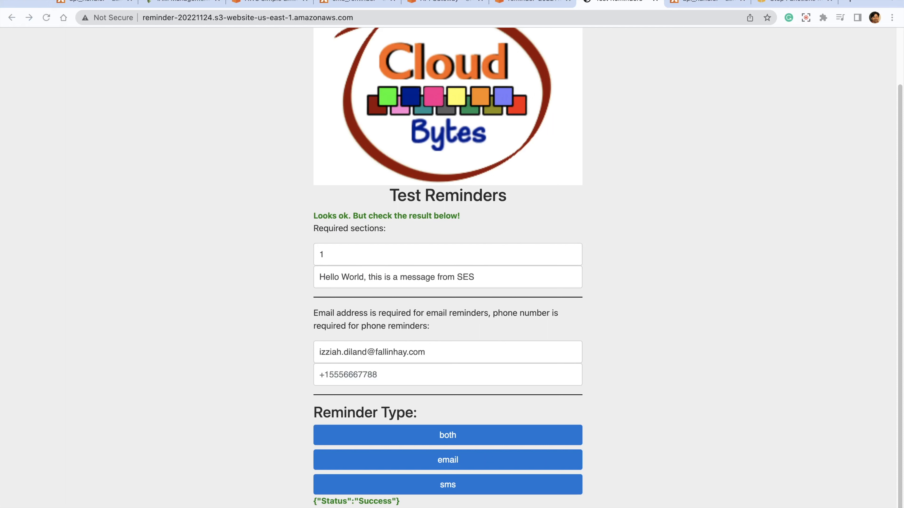
- Open the most recent execution of MyStateMachine in Step Functions
{"action": "left_click", "coordinate": [793, 2]}
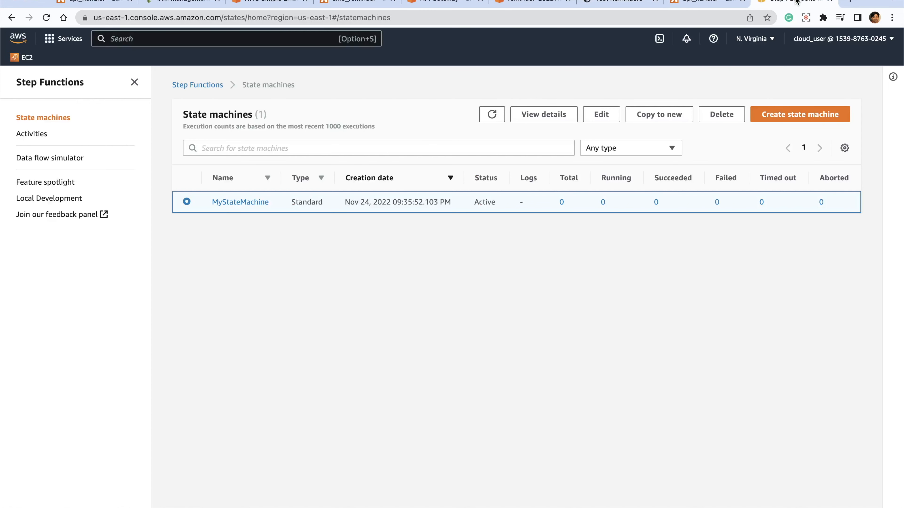
{"action": "left_click", "coordinate": [244, 205]}
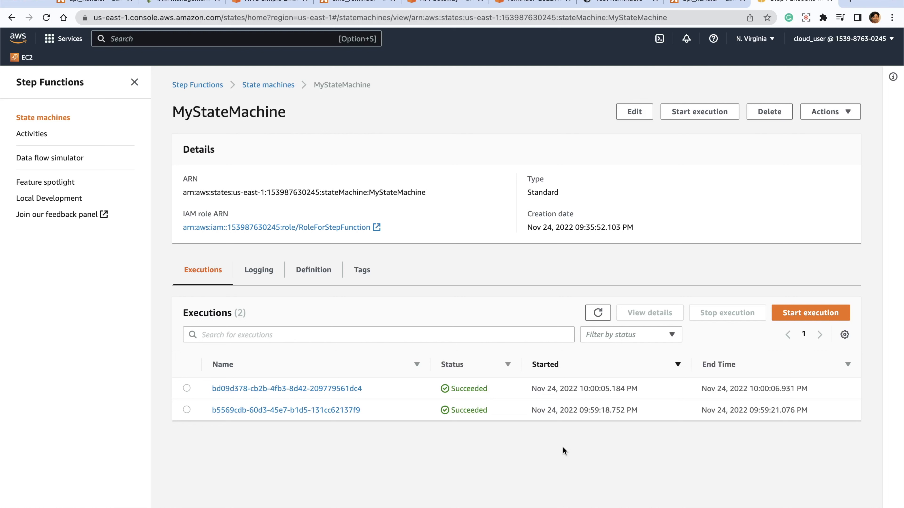
{"action": "left_click", "coordinate": [285, 389]}
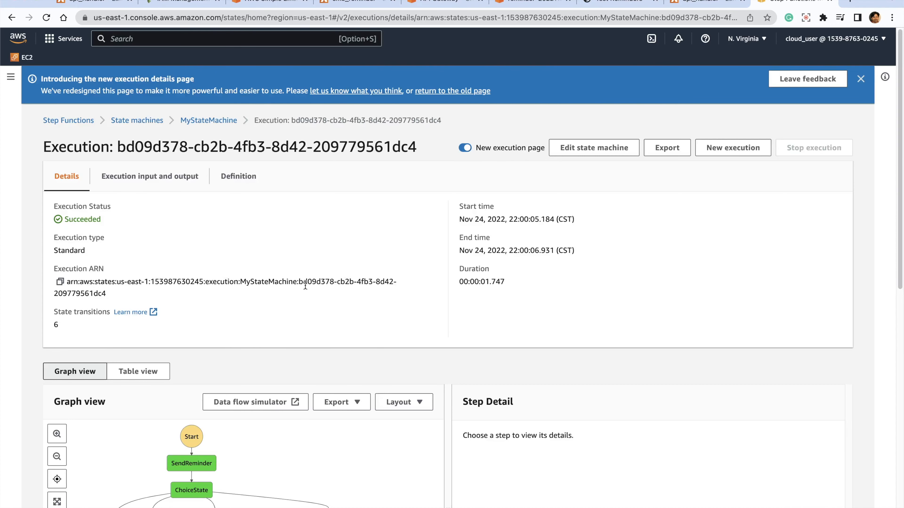
- Examine the execution's graph view and inspect the input and output of the EmailReminder step
{"action": "scroll", "coordinate": [305, 285], "scroll_direction": "down", "scroll_amount": 3}
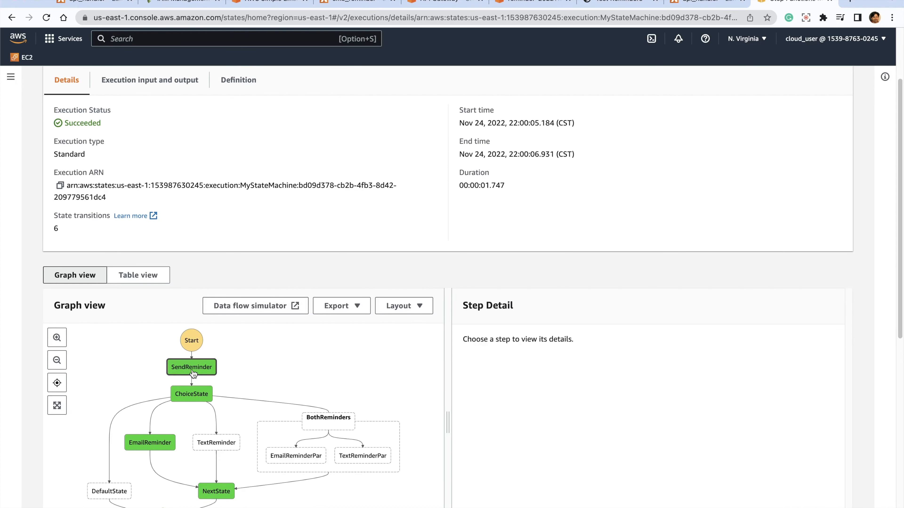
{"action": "scroll", "coordinate": [271, 369], "scroll_direction": "down", "scroll_amount": 2}
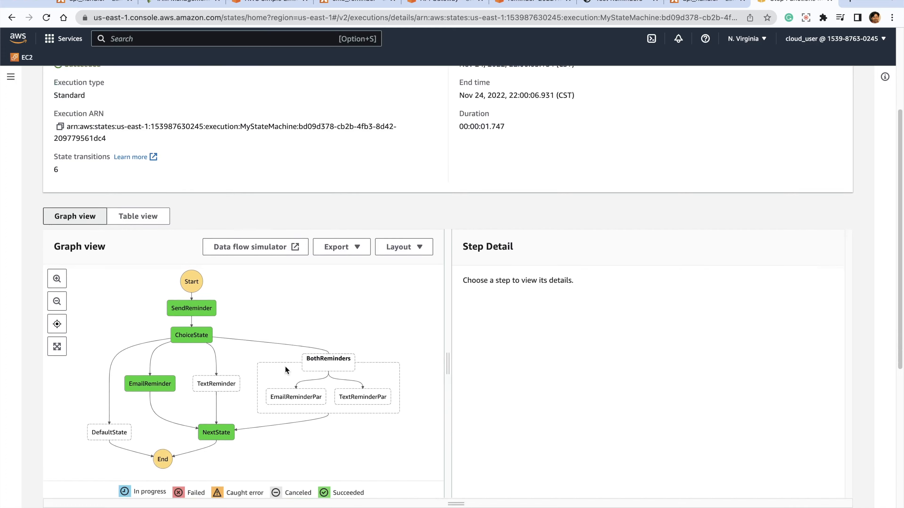
{"action": "scroll", "coordinate": [285, 366], "scroll_direction": "down", "scroll_amount": 1}
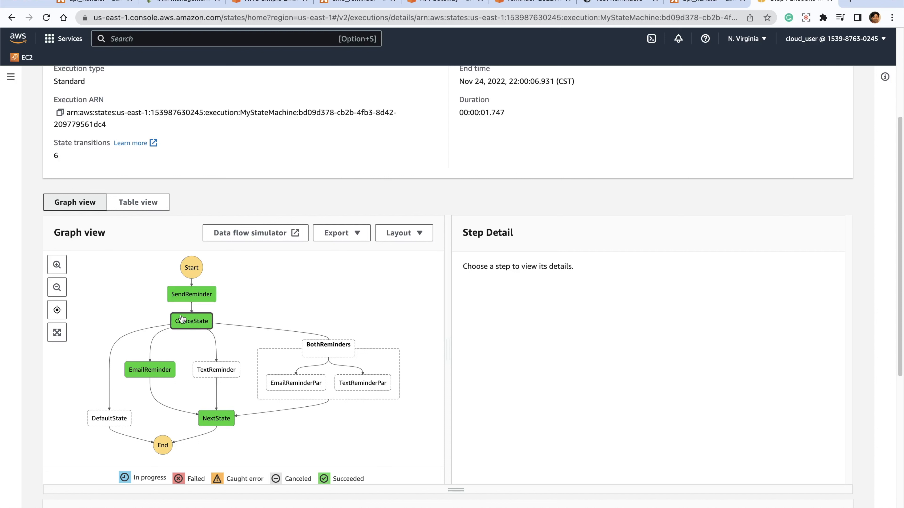
{"action": "left_click", "coordinate": [143, 371]}
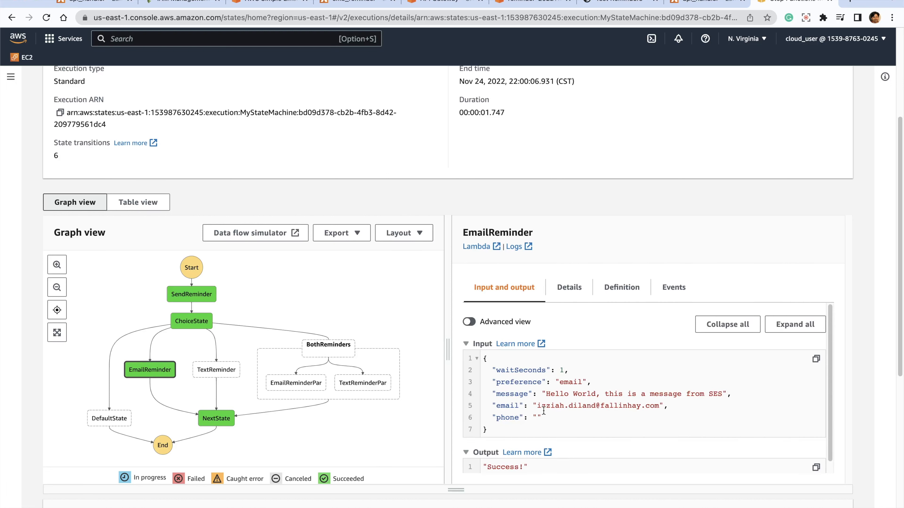
{"action": "left_click_drag", "start_coordinate": [539, 406], "coordinate": [649, 393]}
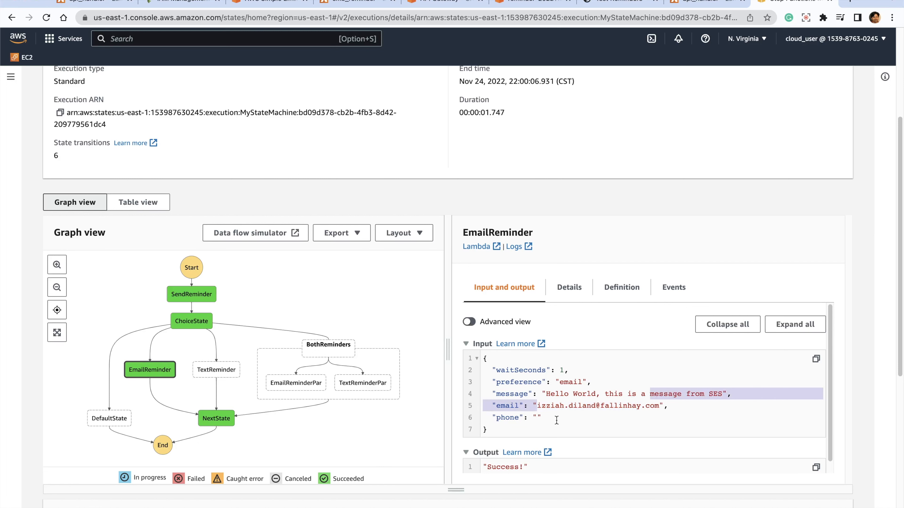
- Inspect the input and output of the NextState, SendReminder and ChoiceState steps, and return to the MyStateMachine overview
{"action": "left_click_drag", "start_coordinate": [523, 417], "coordinate": [541, 417]}
{"action": "left_click", "coordinate": [207, 419]}
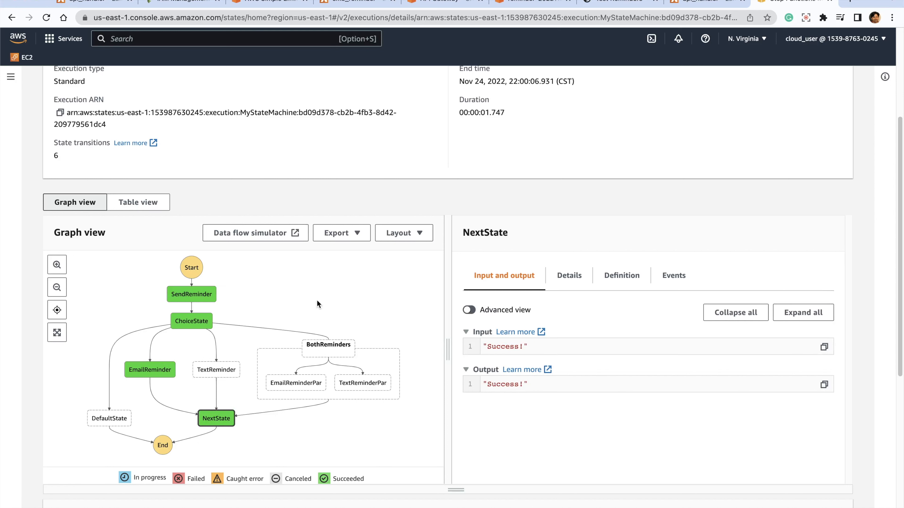
{"action": "left_click", "coordinate": [186, 294]}
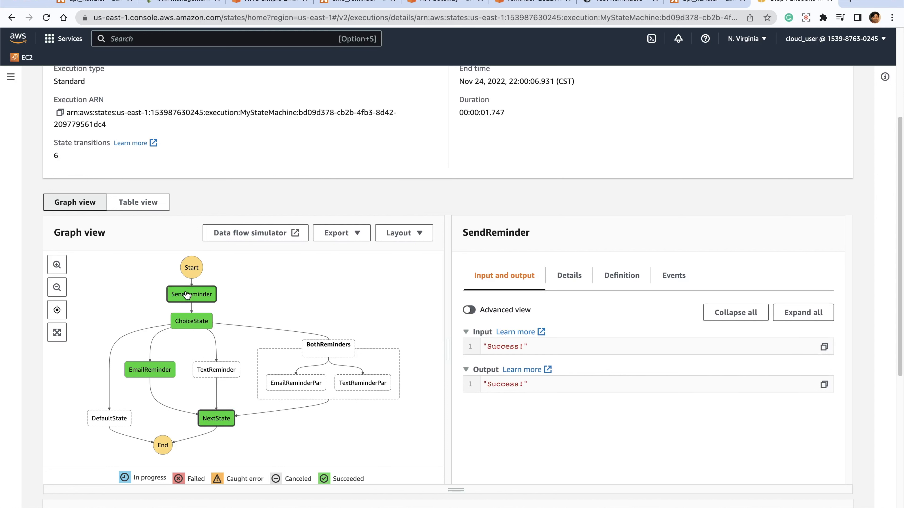
{"action": "left_click", "coordinate": [195, 322]}
{"action": "scroll", "coordinate": [670, 410], "scroll_direction": "down", "scroll_amount": 3}
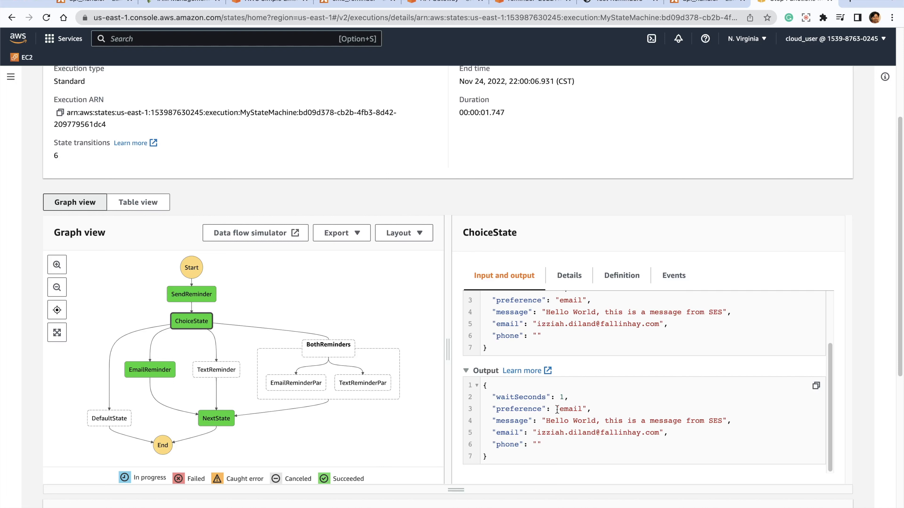
{"action": "left_click_drag", "start_coordinate": [492, 409], "coordinate": [583, 408]}
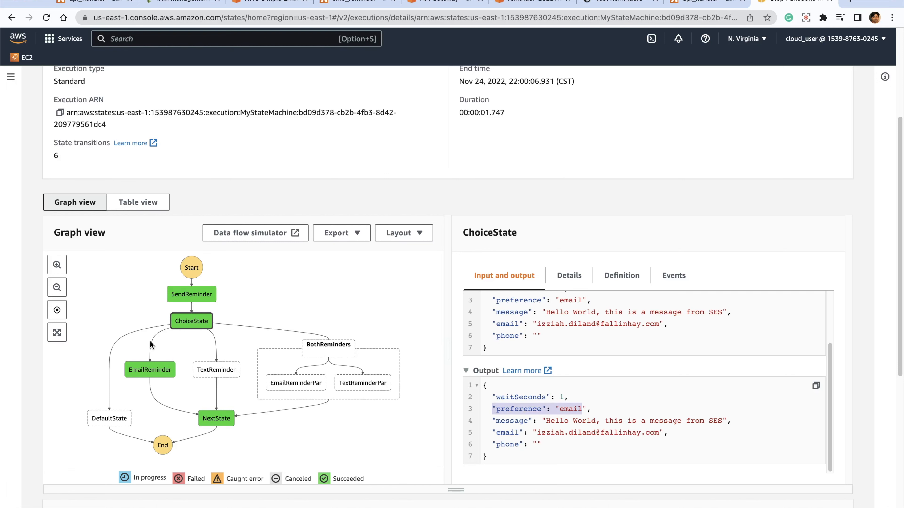
{"action": "scroll", "coordinate": [251, 416], "scroll_direction": "up", "scroll_amount": 5}
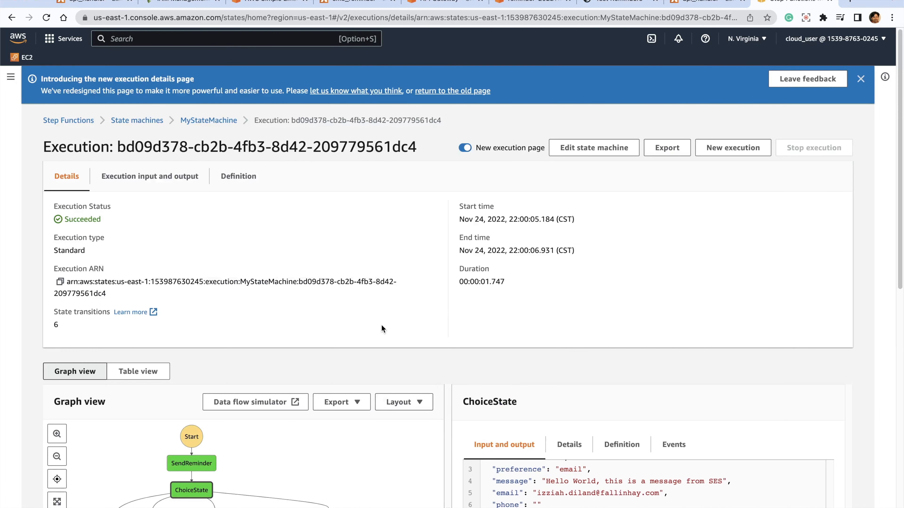
{"action": "left_click", "coordinate": [208, 120]}
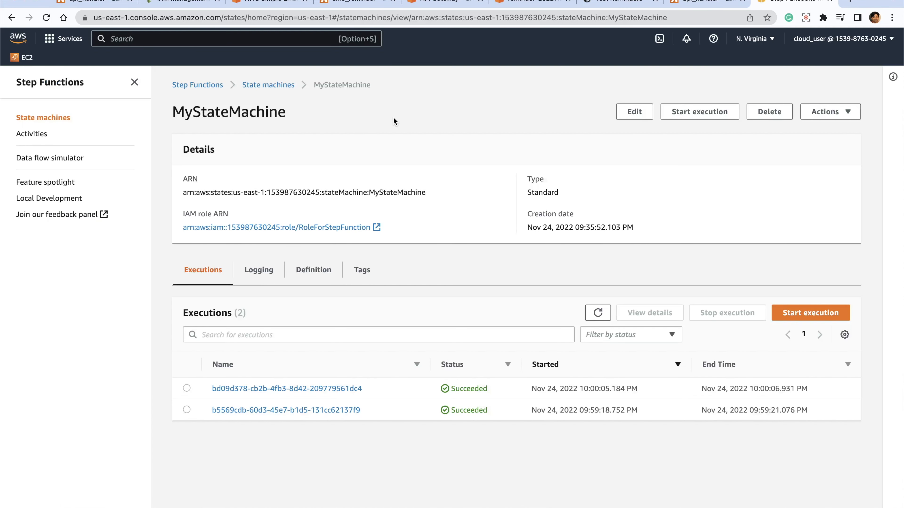
- Review the Test Reminders page and, in API Gateway, the prod stage's invoke URL and the methods of its /reminders resource
{"action": "left_click", "coordinate": [602, 3]}
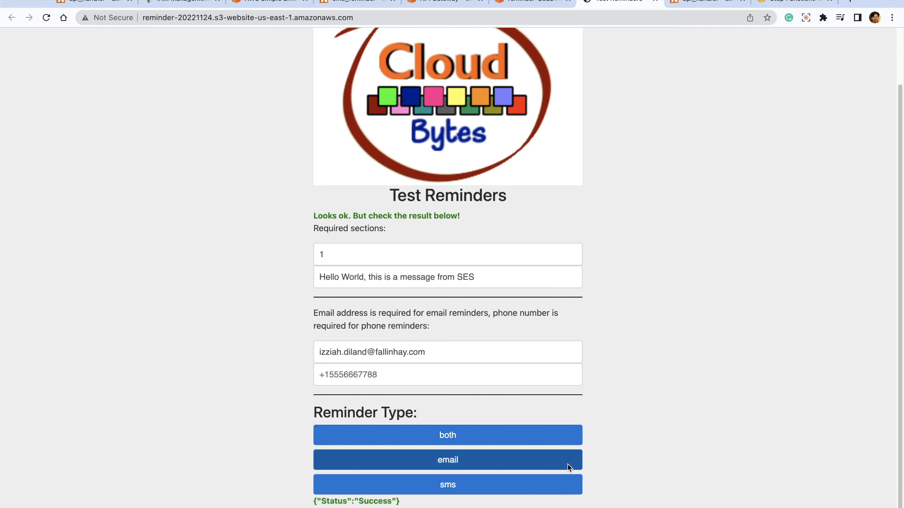
{"action": "scroll", "coordinate": [568, 468], "scroll_direction": "up", "scroll_amount": 2}
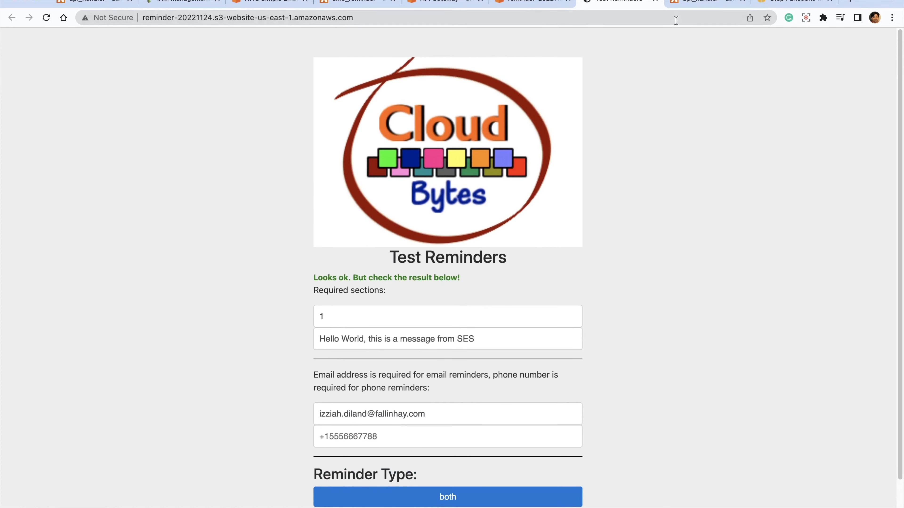
{"action": "left_click", "coordinate": [423, 3]}
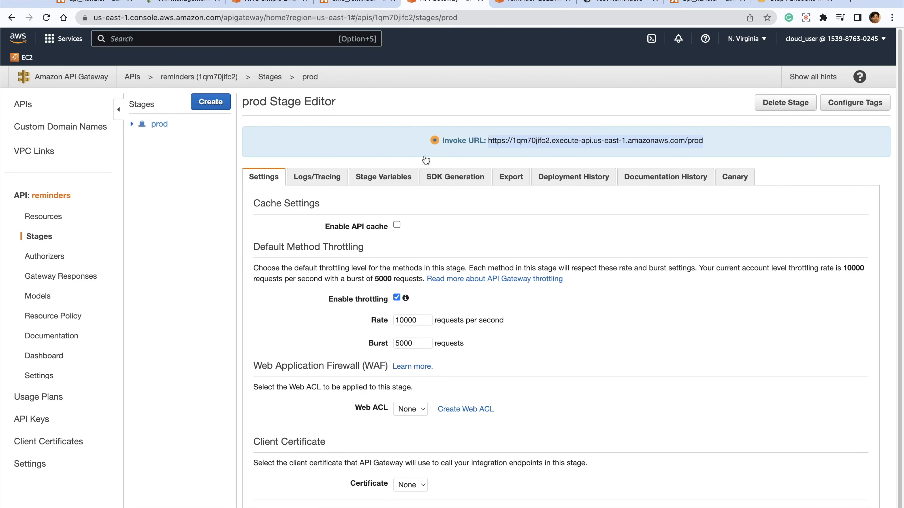
{"action": "left_click_drag", "start_coordinate": [459, 135], "coordinate": [694, 138]}
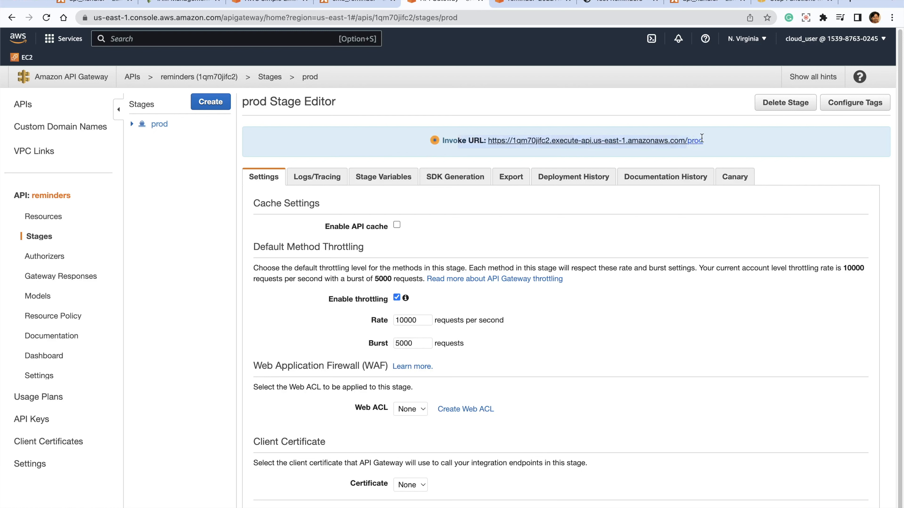
{"action": "left_click", "coordinate": [749, 137]}
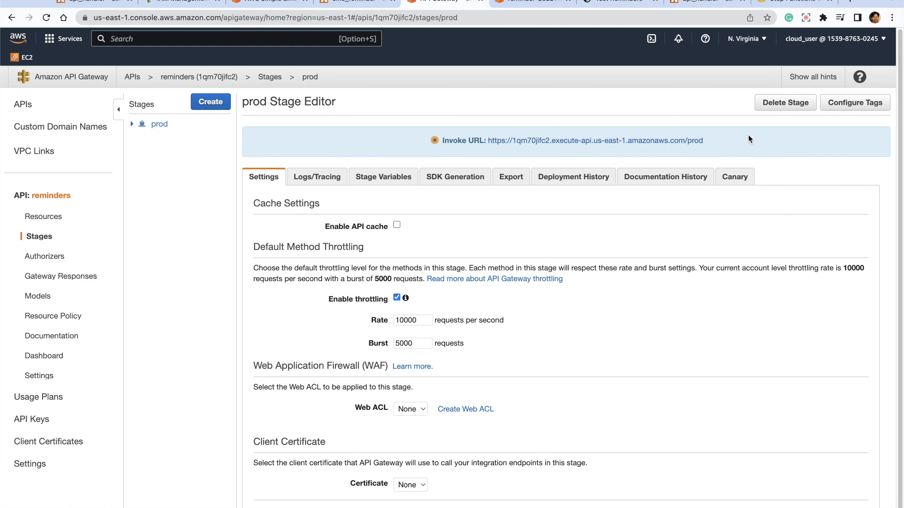
{"action": "left_click", "coordinate": [131, 124]}
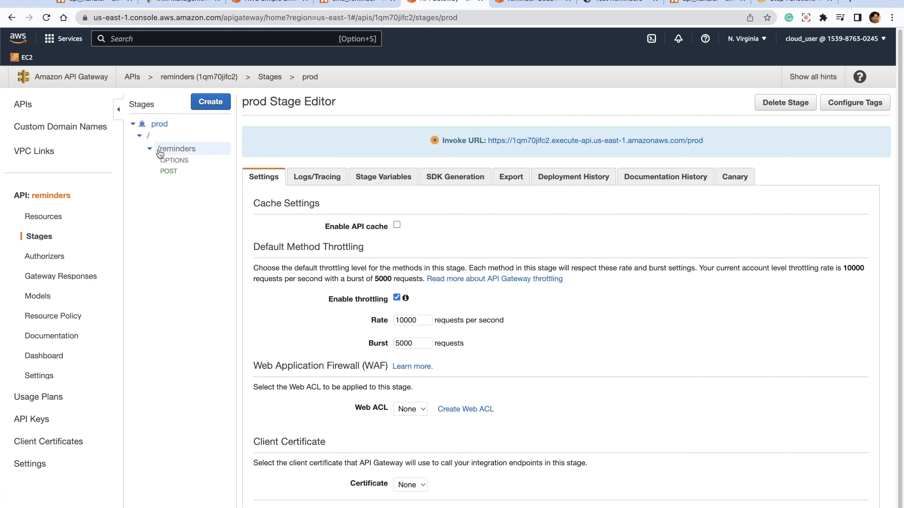
{"action": "left_click", "coordinate": [180, 150]}
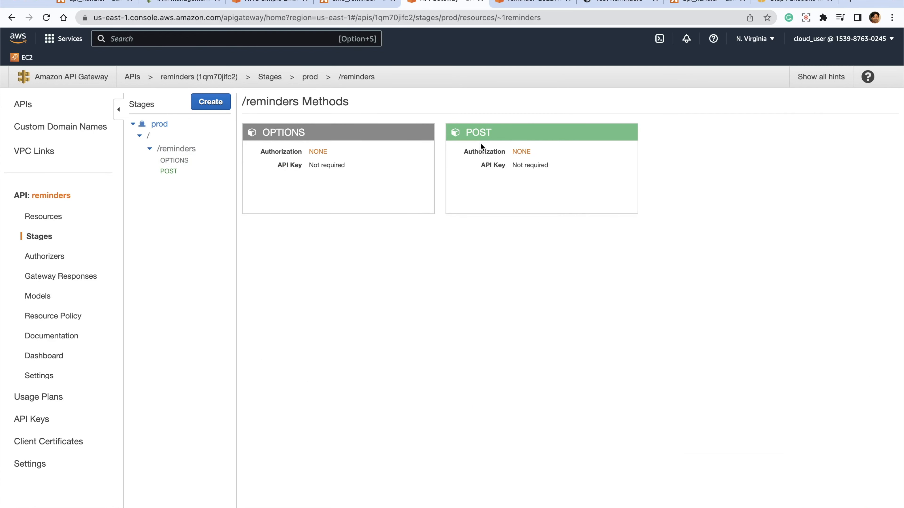
- Examine the api_handler function's Lambda code, from the event parsing and validation checks to the state machine execution and response
{"action": "left_click", "coordinate": [707, 3]}
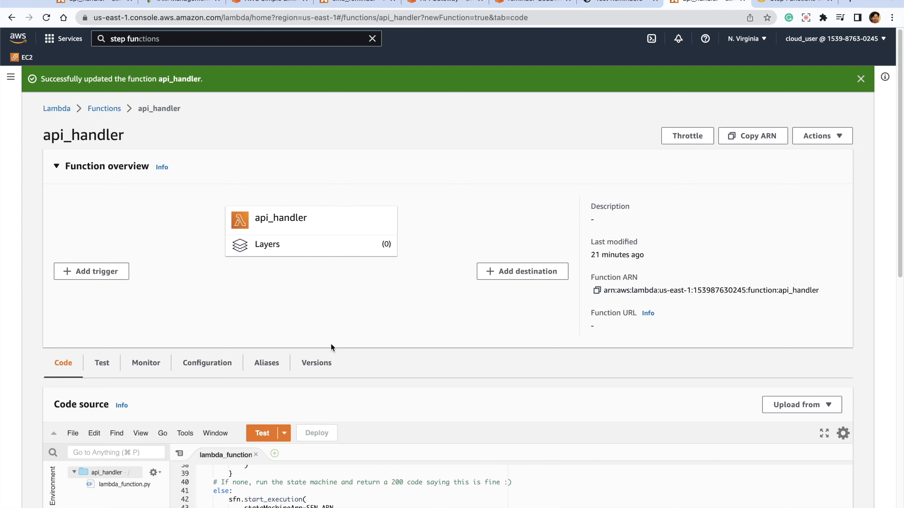
{"action": "scroll", "coordinate": [481, 357], "scroll_direction": "down", "scroll_amount": 10}
{"action": "scroll", "coordinate": [463, 352], "scroll_direction": "up", "scroll_amount": 9}
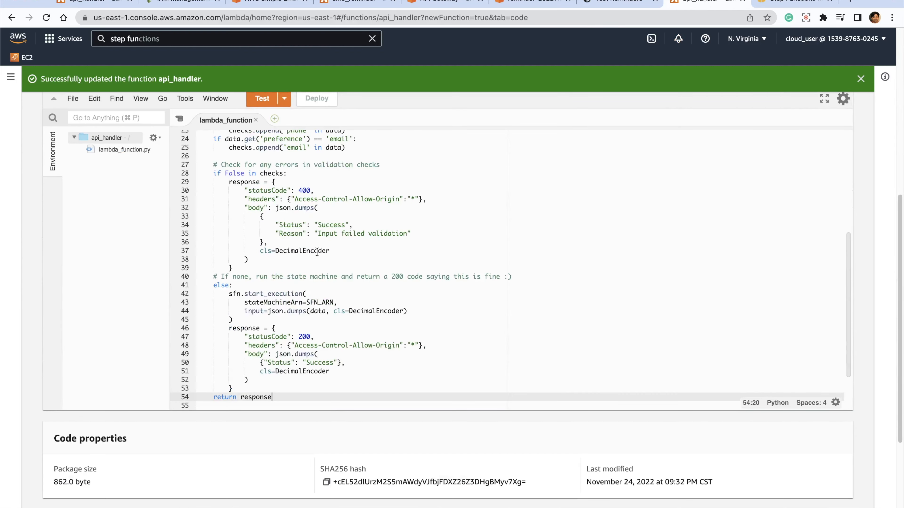
{"action": "scroll", "coordinate": [317, 252], "scroll_direction": "up", "scroll_amount": 4}
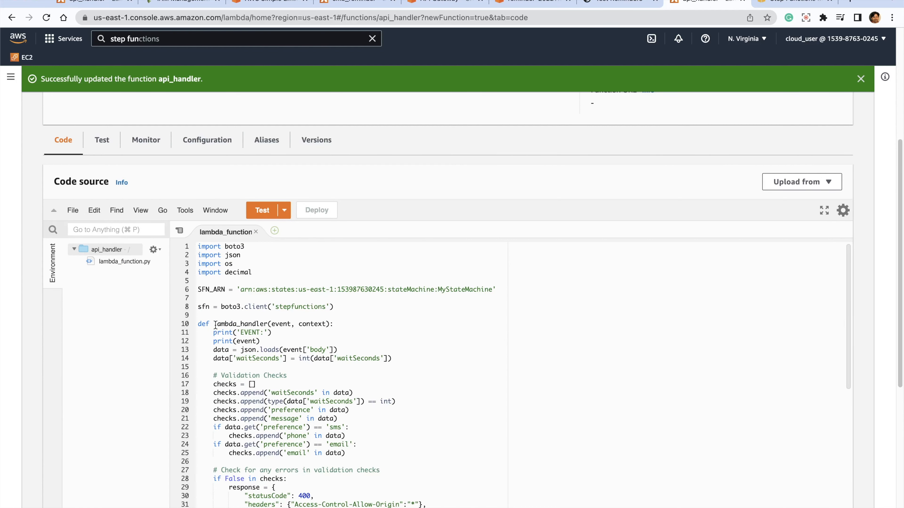
{"action": "left_click_drag", "start_coordinate": [214, 324], "coordinate": [357, 366]}
{"action": "scroll", "coordinate": [463, 390], "scroll_direction": "down", "scroll_amount": 5}
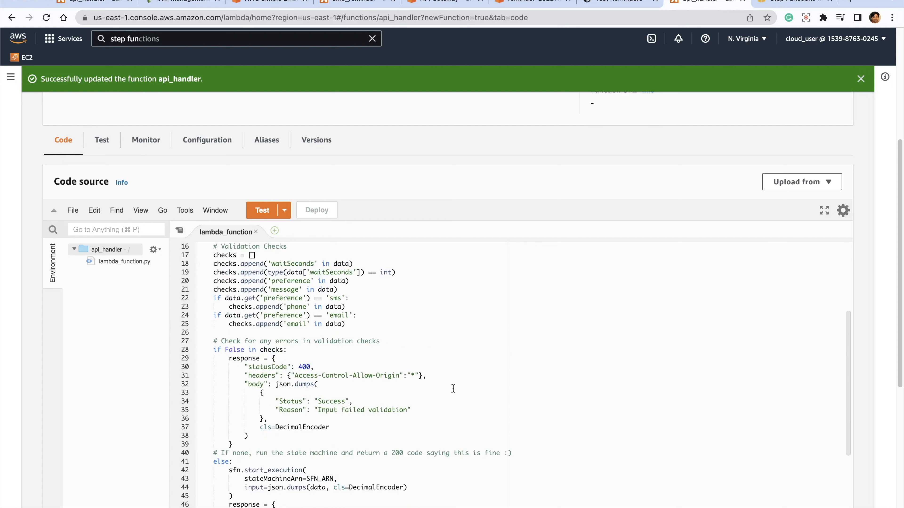
{"action": "scroll", "coordinate": [225, 442], "scroll_direction": "down", "scroll_amount": 3}
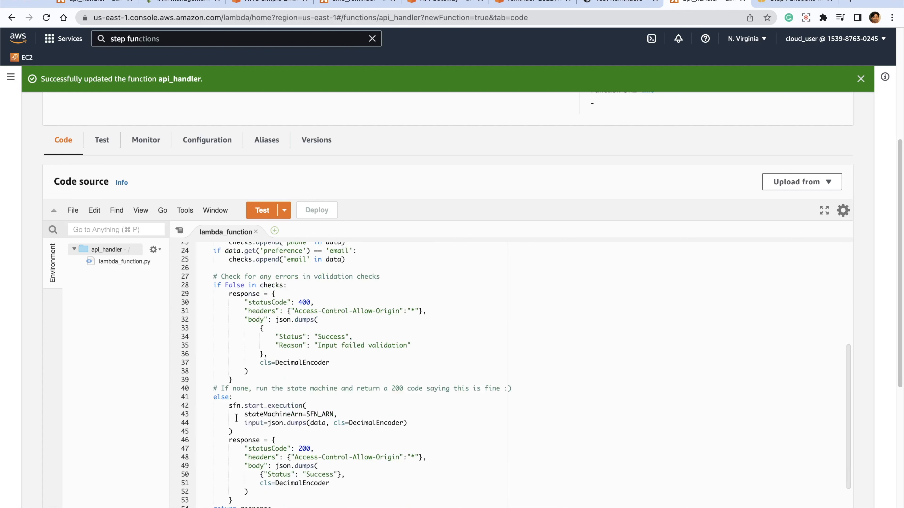
{"action": "left_click_drag", "start_coordinate": [225, 406], "coordinate": [325, 499]}
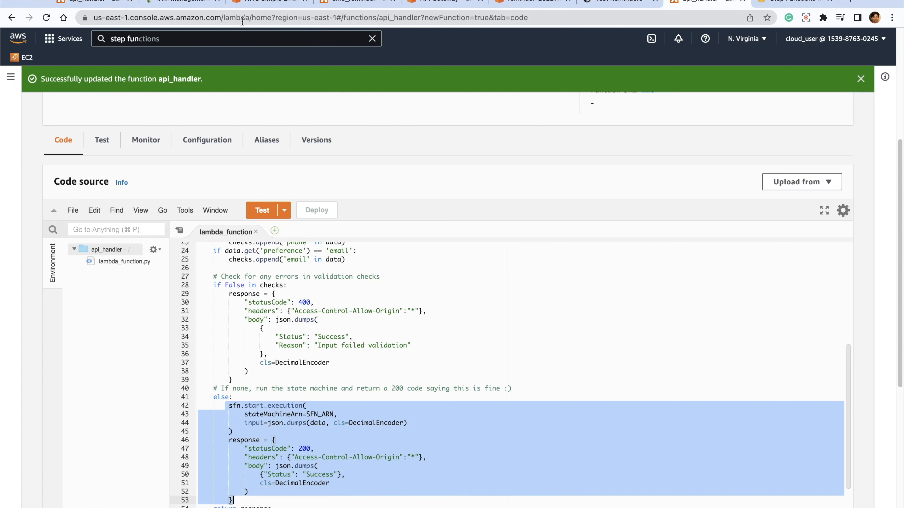
- Review the api_handler function with its API Gateway trigger and return to the list of Lambda functions
{"action": "left_click", "coordinate": [86, 3]}
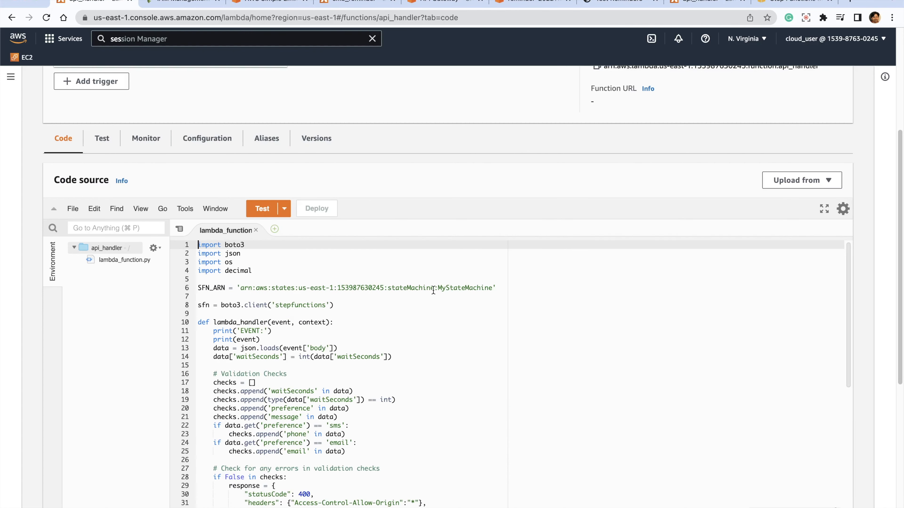
{"action": "scroll", "coordinate": [431, 290], "scroll_direction": "down", "scroll_amount": 5}
{"action": "scroll", "coordinate": [429, 302], "scroll_direction": "up", "scroll_amount": 5}
{"action": "scroll", "coordinate": [313, 180], "scroll_direction": "up", "scroll_amount": 6}
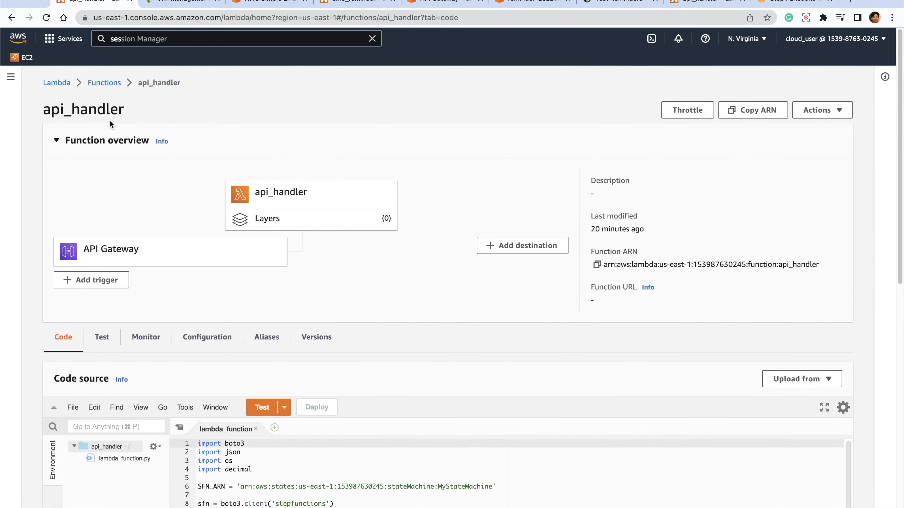
{"action": "left_click", "coordinate": [102, 83]}
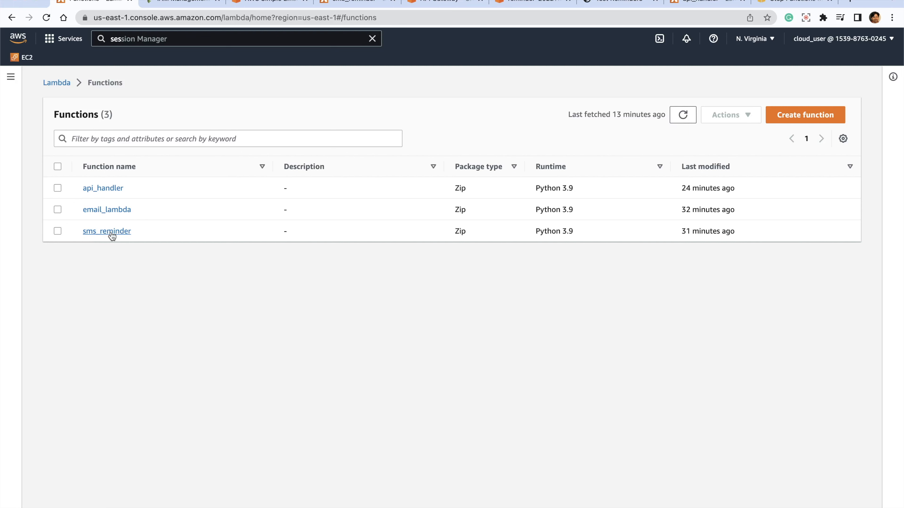
- Delete the api_handler, email_lambda and sms_reminder Lambda functions, confirming with "delete"
{"action": "left_click", "coordinate": [57, 167]}
{"action": "left_click", "coordinate": [725, 118]}
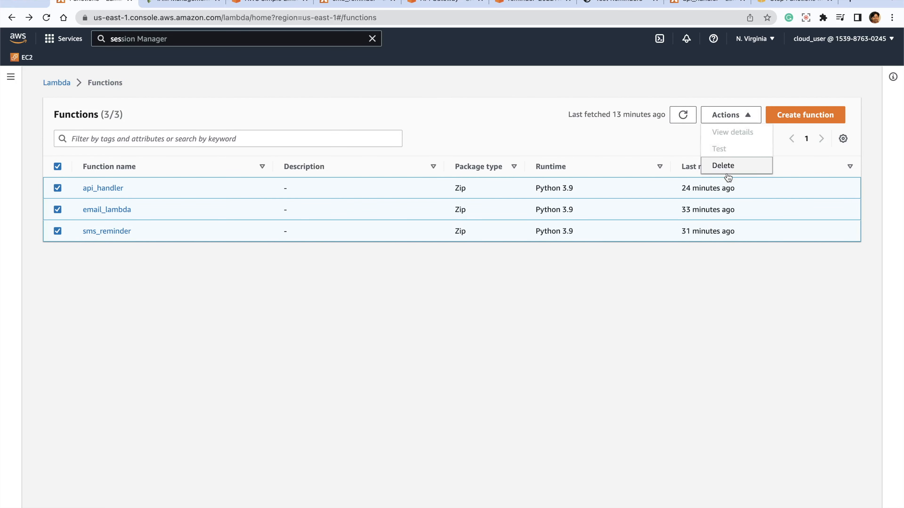
{"action": "left_click", "coordinate": [725, 166]}
{"action": "left_click", "coordinate": [288, 355]}
{"action": "type", "text": "delete"}
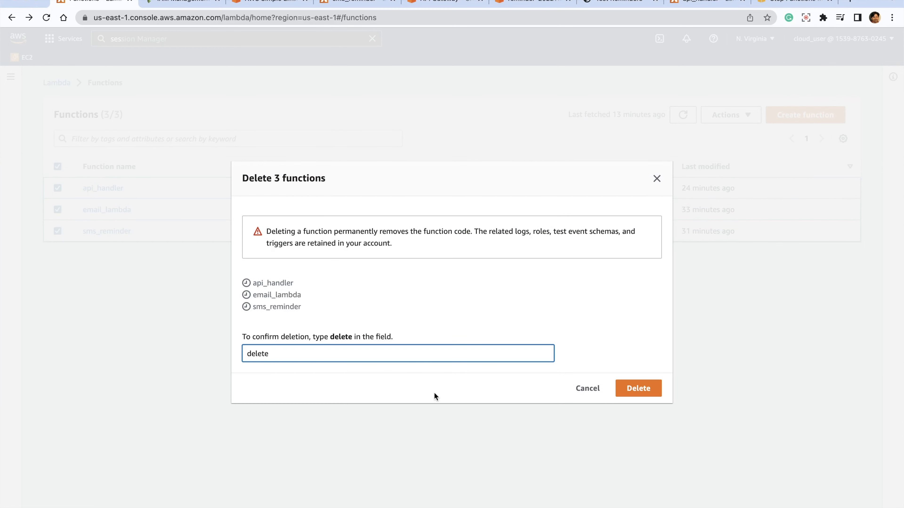
{"action": "left_click", "coordinate": [623, 390]}
{"action": "left_click", "coordinate": [650, 393]}
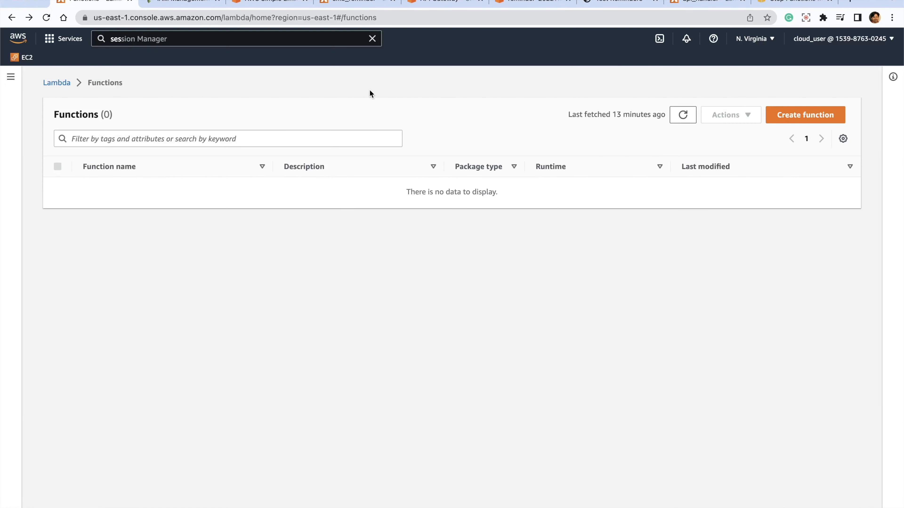
- Empty the S3 bucket reminder-20221124, confirming with "permanently delete", and leave the status page
{"action": "left_click", "coordinate": [525, 1]}
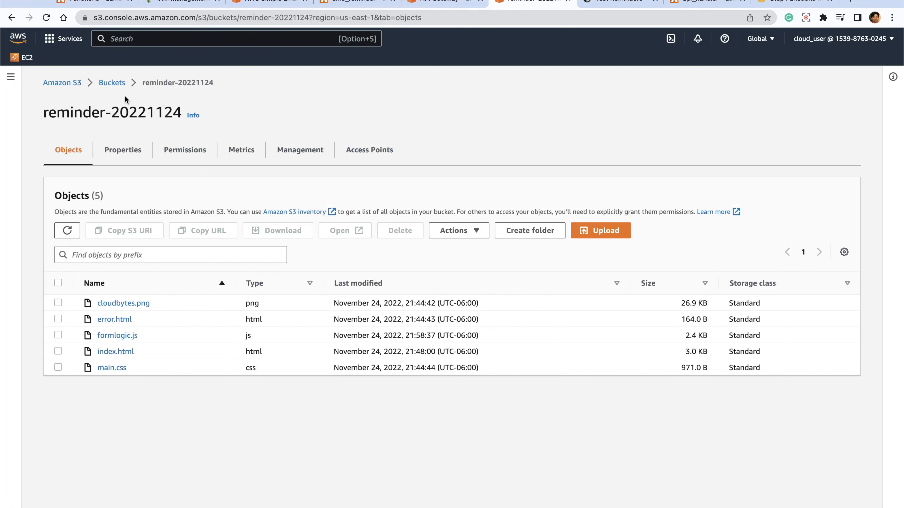
{"action": "left_click", "coordinate": [114, 84]}
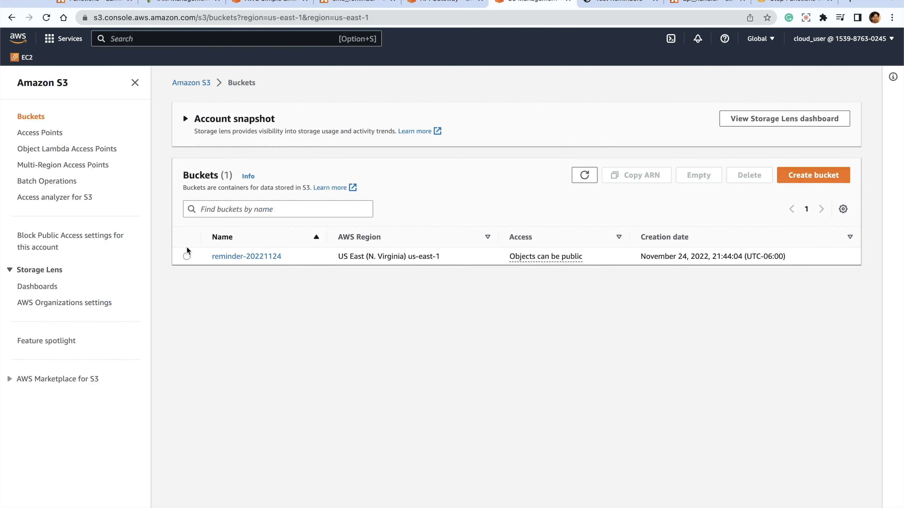
{"action": "left_click", "coordinate": [187, 256]}
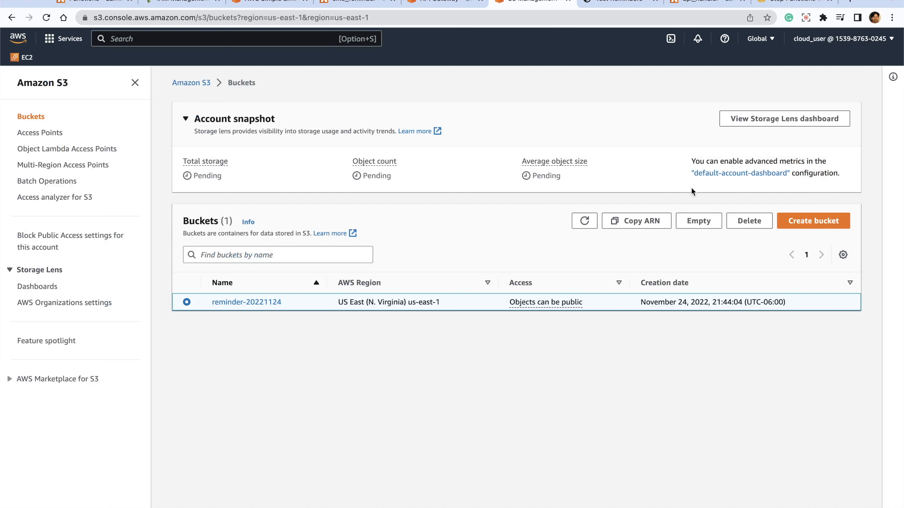
{"action": "left_click", "coordinate": [694, 218]}
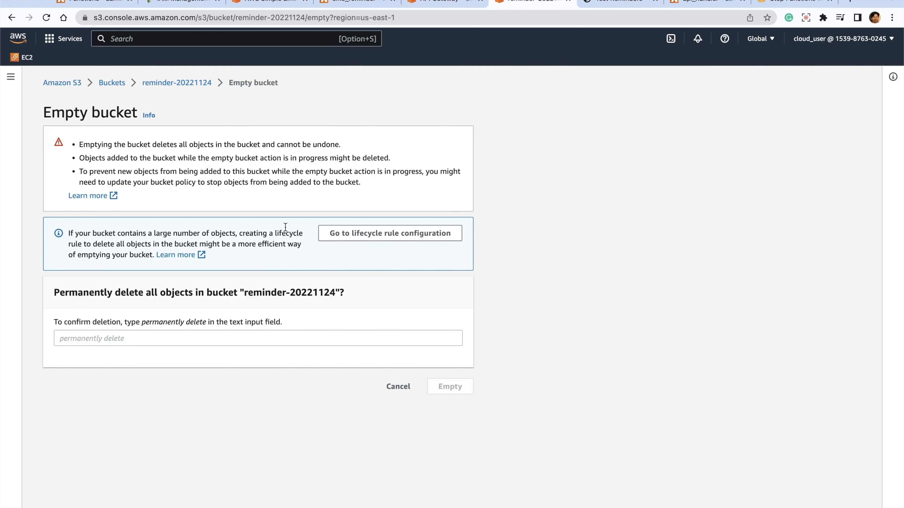
{"action": "left_click", "coordinate": [164, 338]}
{"action": "type", "text": "permanently delete"}
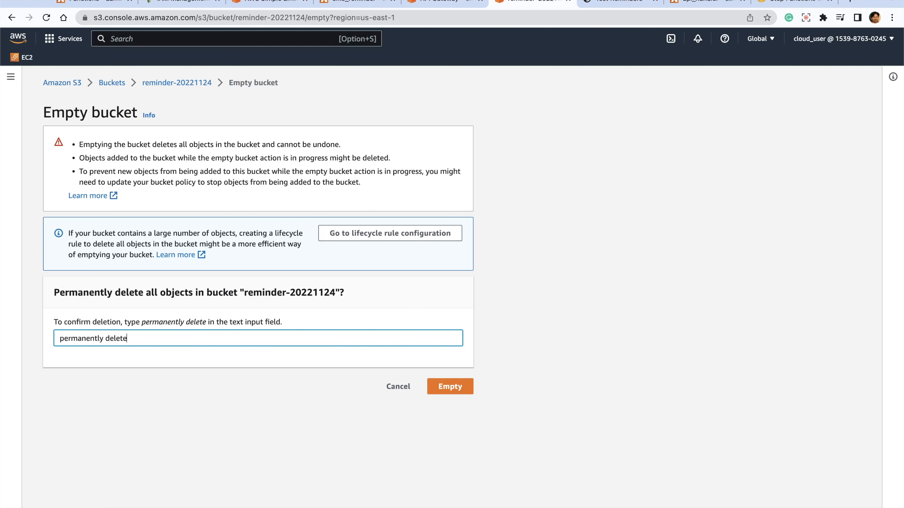
{"action": "left_click", "coordinate": [438, 387]}
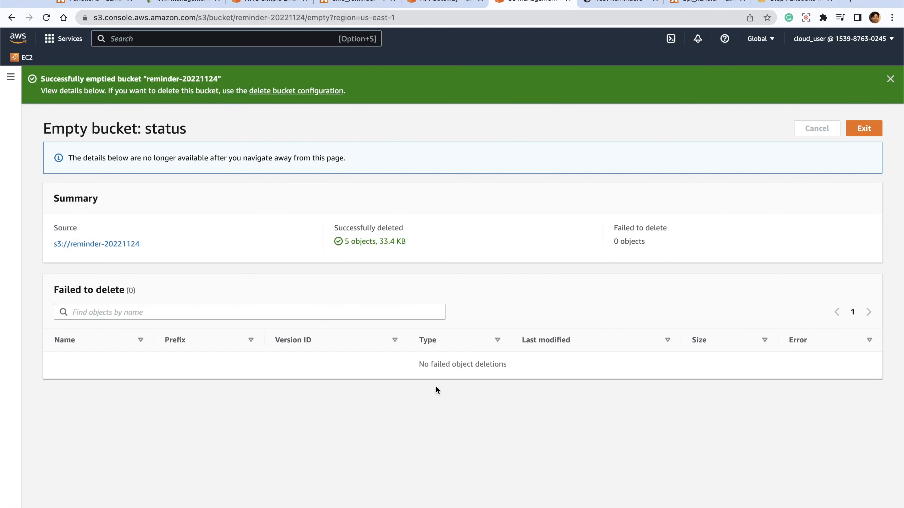
{"action": "left_click", "coordinate": [862, 128]}
- Delete the emptied S3 bucket, confirming with its name reminder-20221124
{"action": "left_click", "coordinate": [187, 302]}
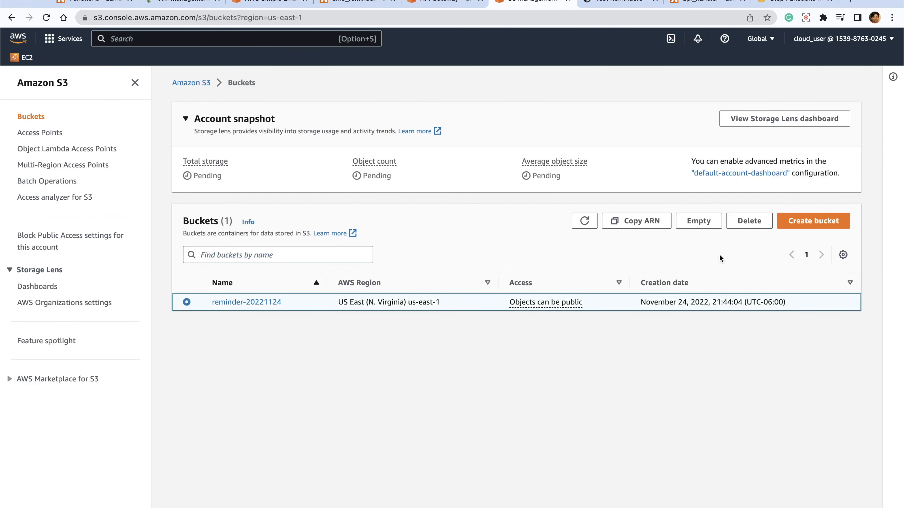
{"action": "left_click", "coordinate": [747, 222]}
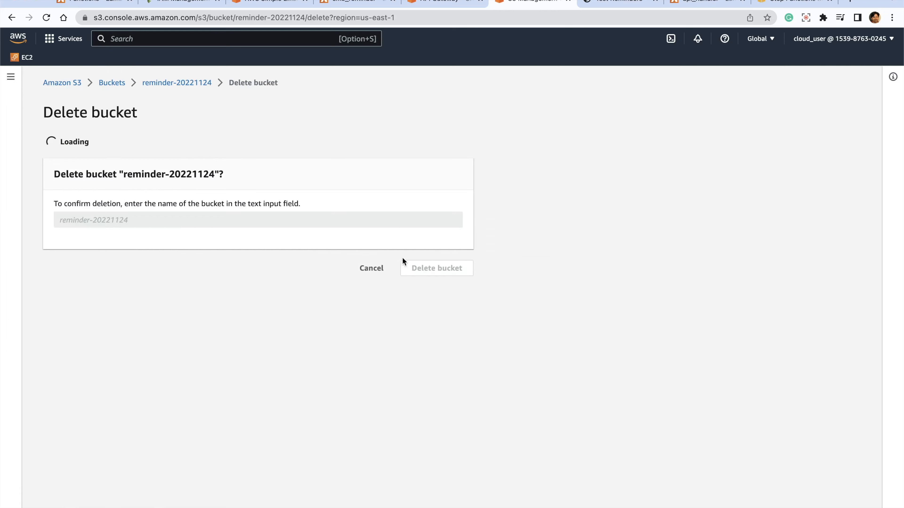
{"action": "left_click_drag", "start_coordinate": [123, 240], "coordinate": [215, 240]}
{"action": "key", "text": "super+c"}
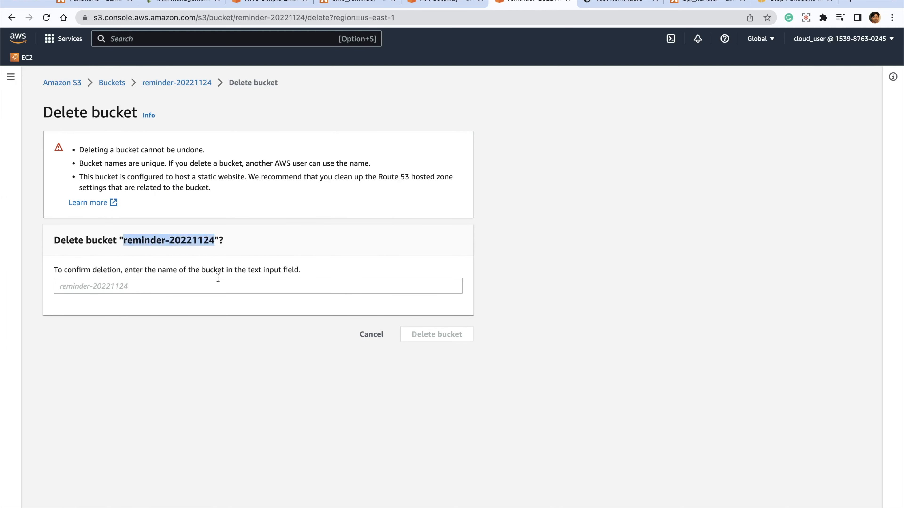
{"action": "left_click", "coordinate": [174, 285]}
{"action": "key", "text": "super+v"}
{"action": "left_click", "coordinate": [438, 335]}
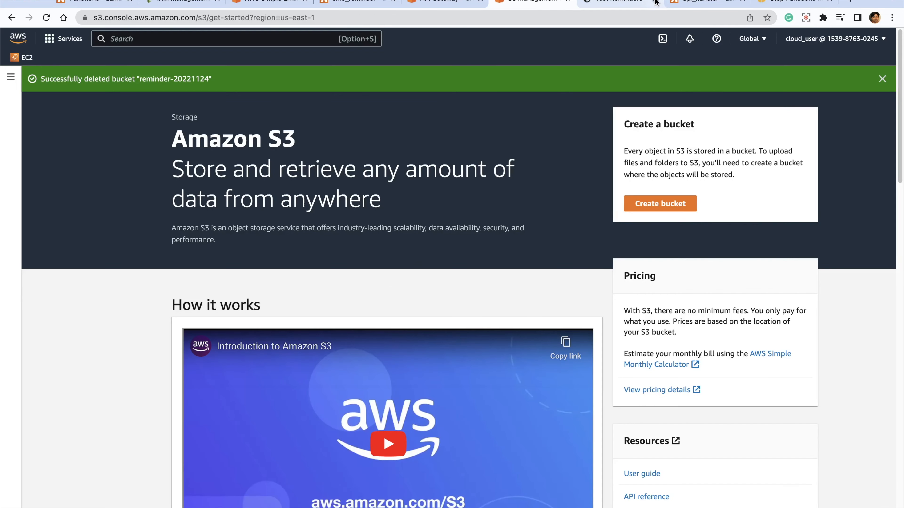
- Close the Test Reminders page and delete the reminders REST API from the API Gateway list of APIs, confirming the deletion
{"action": "left_click", "coordinate": [656, 2]}
{"action": "left_click", "coordinate": [438, 1]}
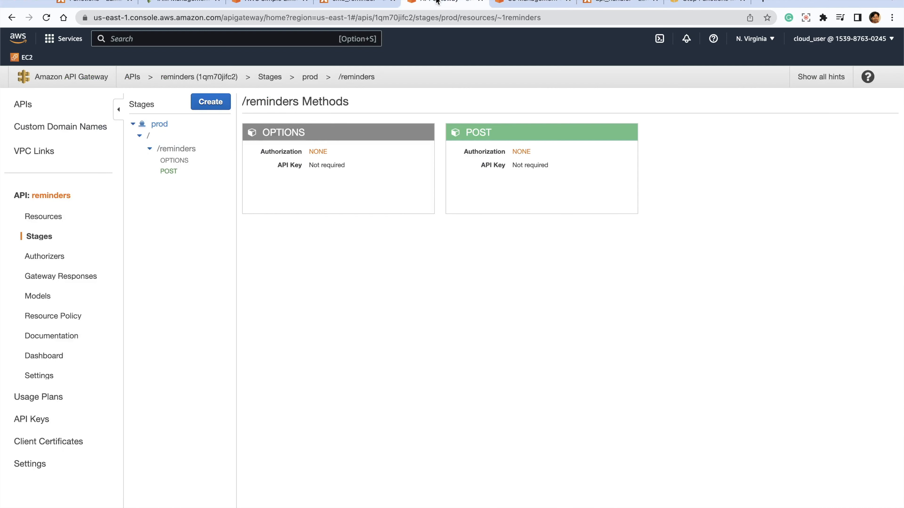
{"action": "left_click", "coordinate": [131, 76]}
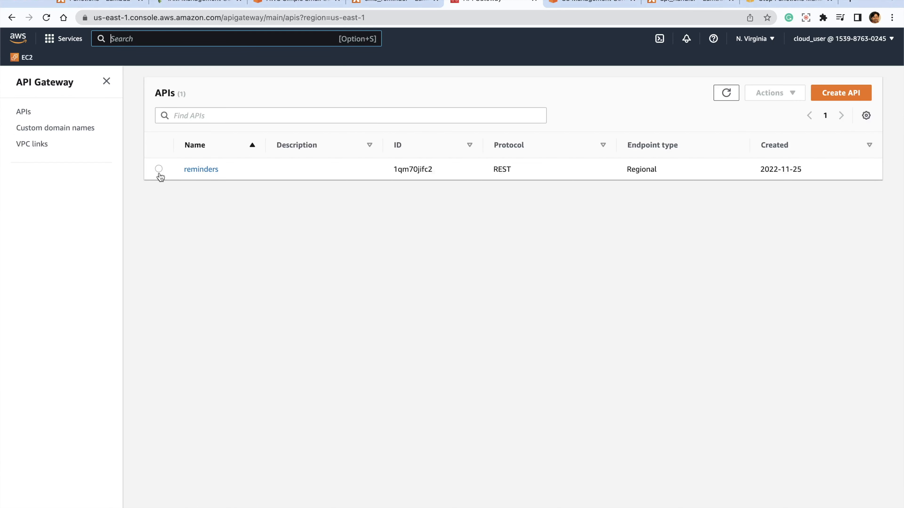
{"action": "left_click", "coordinate": [160, 170]}
{"action": "left_click", "coordinate": [772, 93]}
{"action": "left_click", "coordinate": [769, 110]}
{"action": "left_click", "coordinate": [588, 318]}
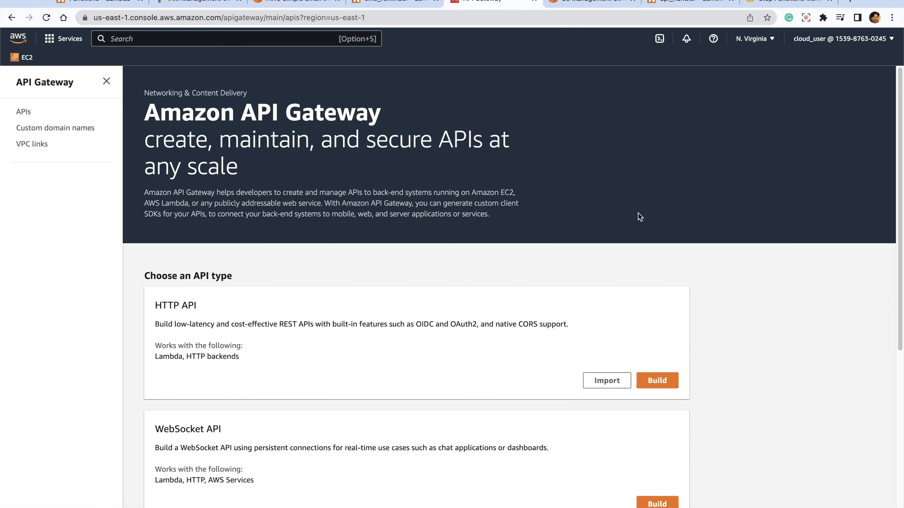
{"action": "scroll", "coordinate": [638, 212], "scroll_direction": "down", "scroll_amount": 5}
{"action": "scroll", "coordinate": [637, 212], "scroll_direction": "up", "scroll_amount": 5}
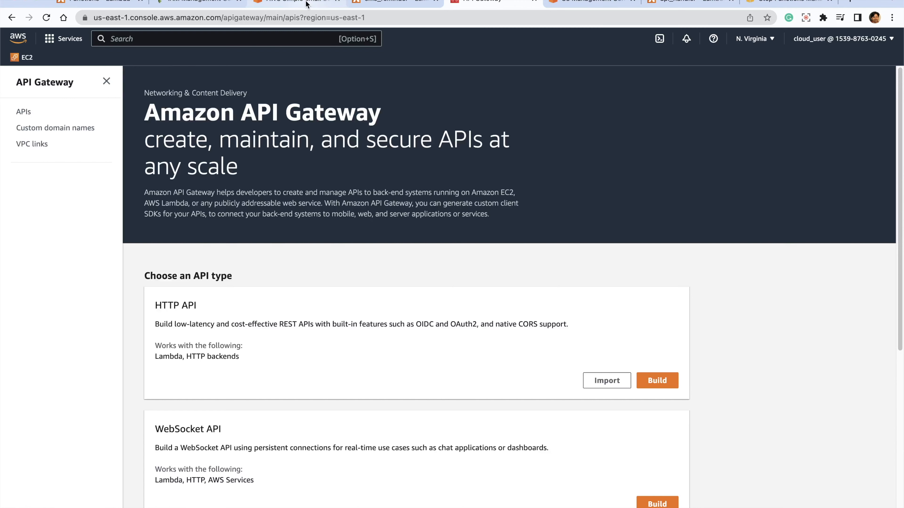
- Delete the verified email address identity from the Amazon SES verified identities and confirm the deletion
{"action": "left_click", "coordinate": [306, 3]}
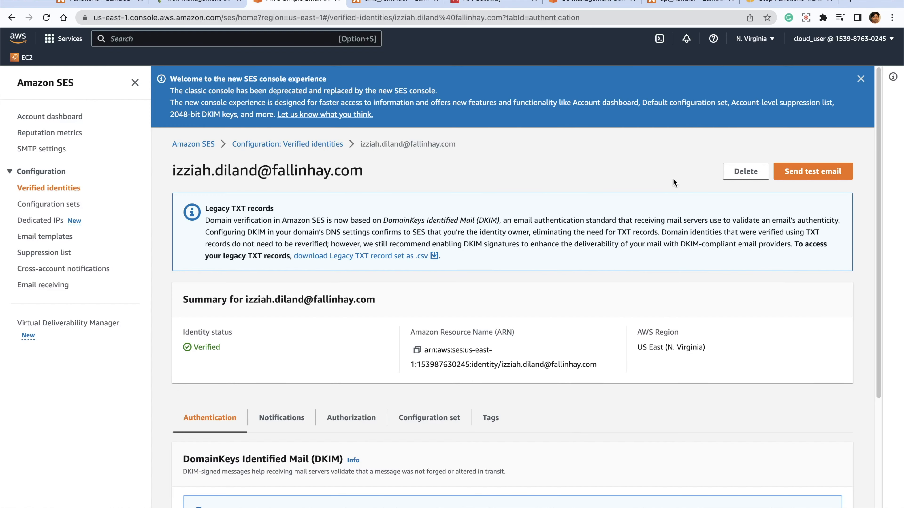
{"action": "left_click", "coordinate": [201, 144]}
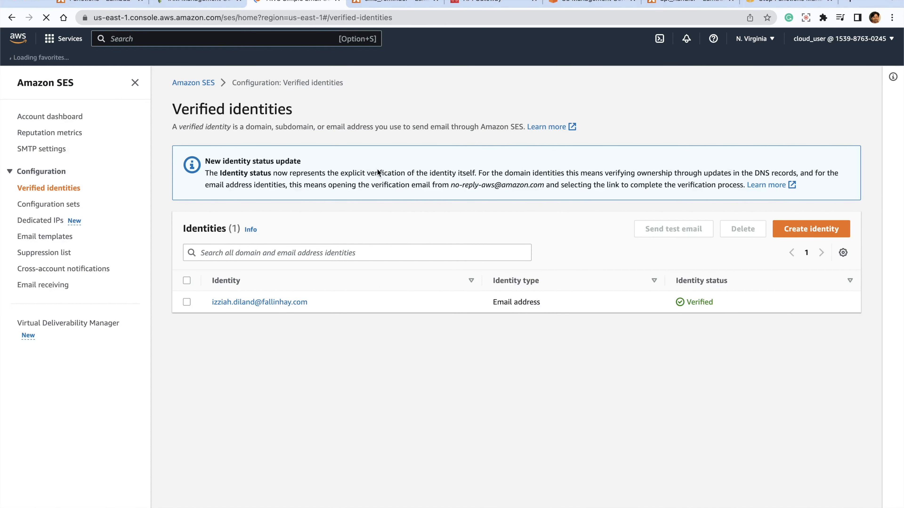
{"action": "left_click", "coordinate": [187, 302]}
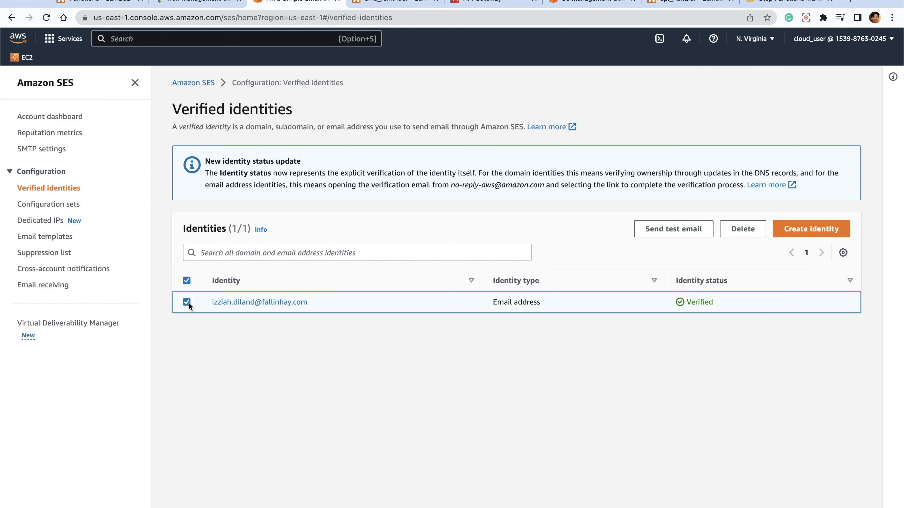
{"action": "left_click", "coordinate": [753, 234]}
{"action": "left_click", "coordinate": [562, 338]}
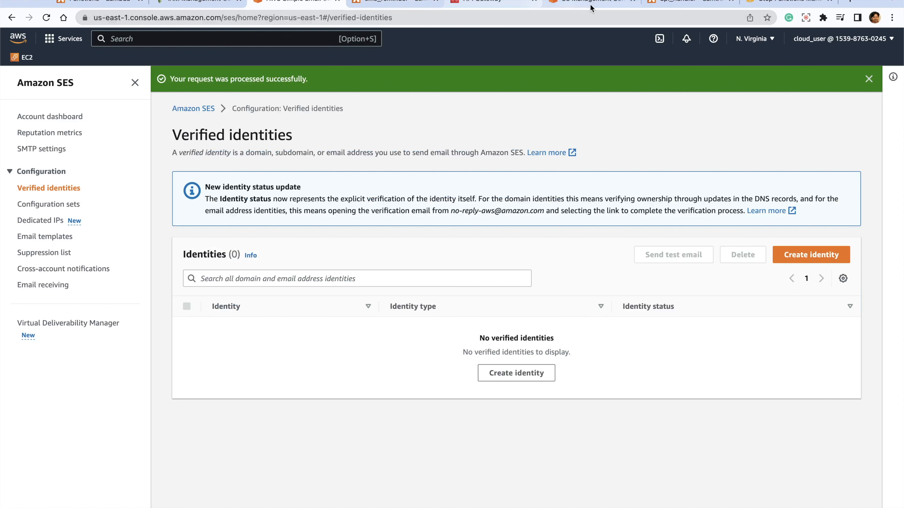
- Delete the MyStateMachine state machine in Step Functions, confirm the deletion, and refresh the list of state machines
{"action": "left_click", "coordinate": [779, 5]}
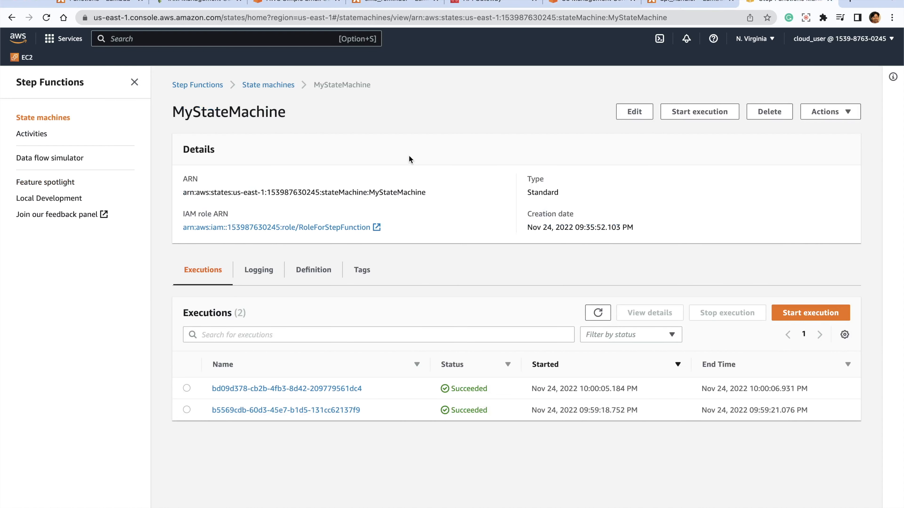
{"action": "left_click", "coordinate": [257, 88]}
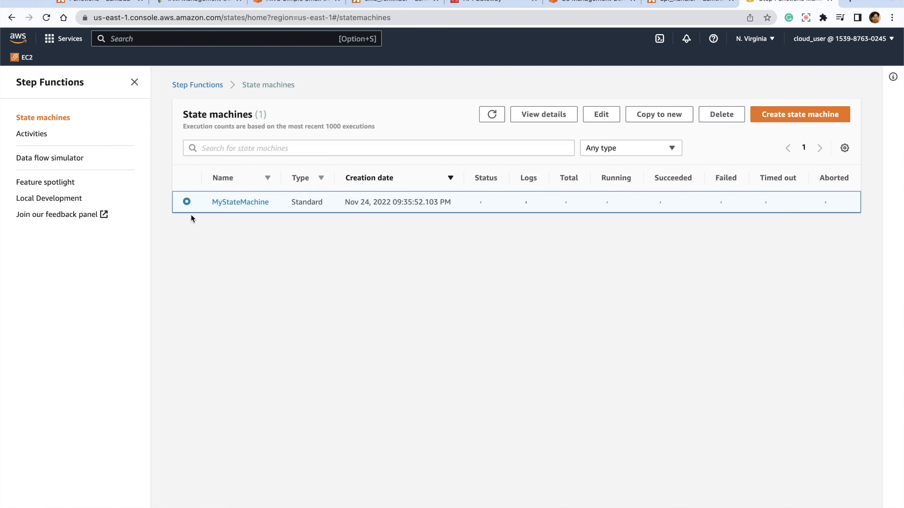
{"action": "left_click", "coordinate": [722, 114]}
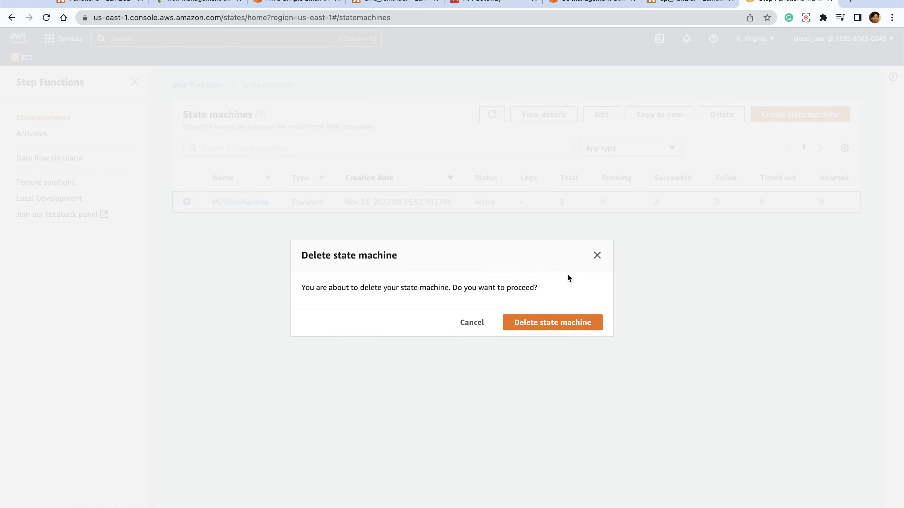
{"action": "left_click", "coordinate": [535, 314]}
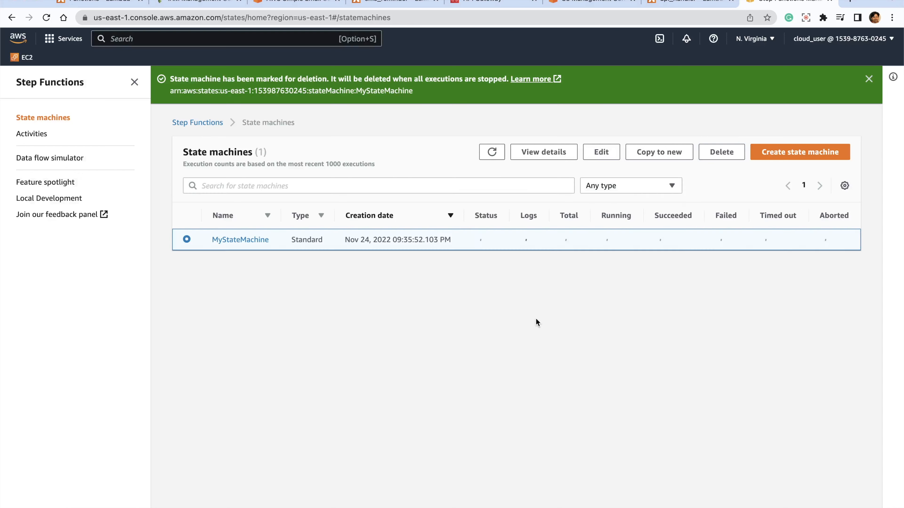
{"action": "left_click", "coordinate": [492, 152]}
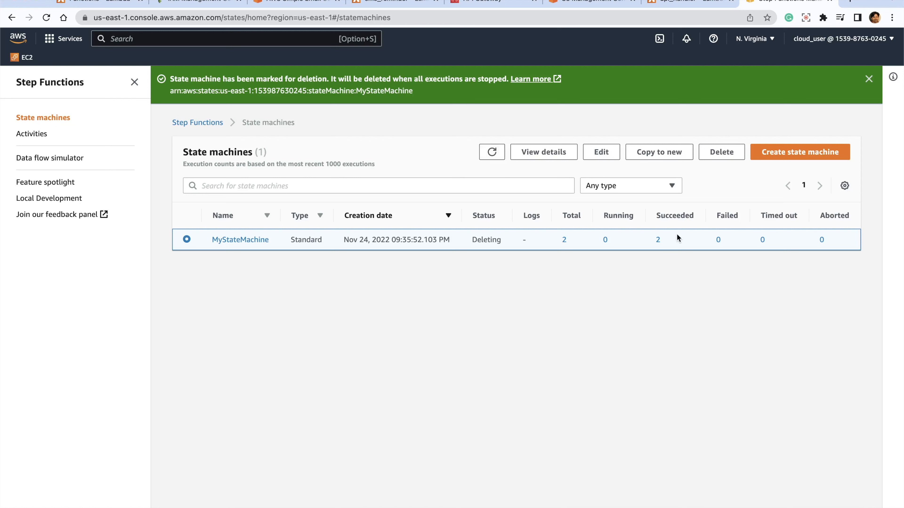
{"action": "left_click", "coordinate": [492, 152]}
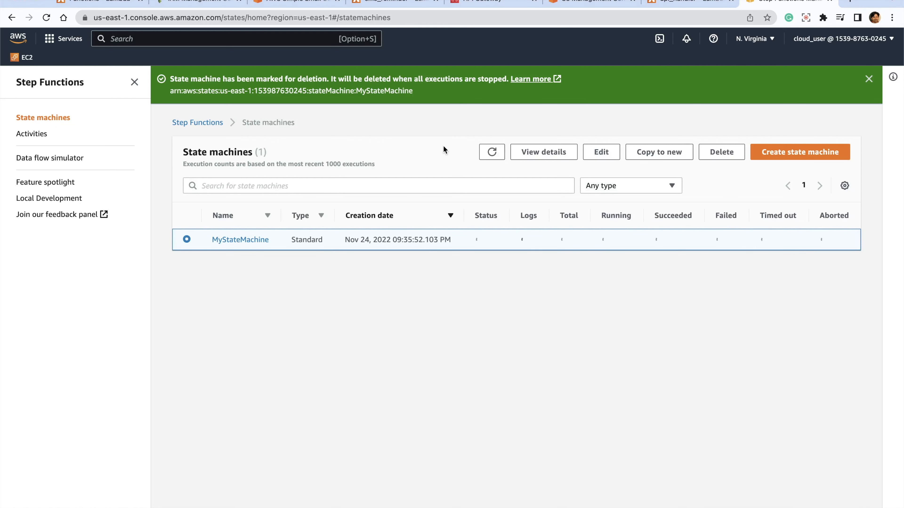